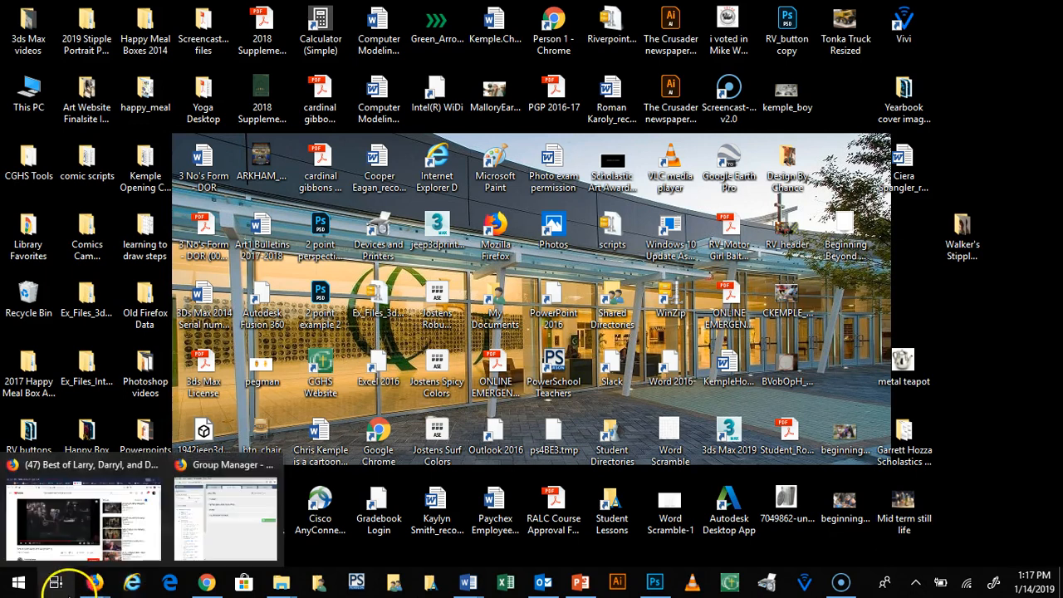
Step: Open the Student Lessons (L:) drive to look over its folder list, and minimize its window
{"action": "left_click", "coordinate": [191, 584]}
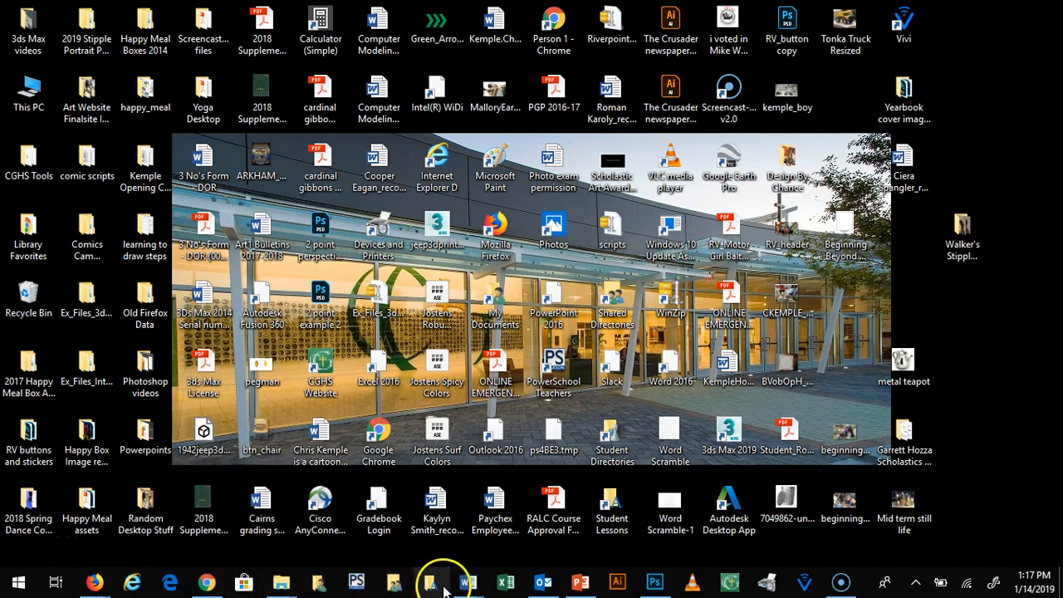
{"action": "mouse_move", "coordinate": [462, 588]}
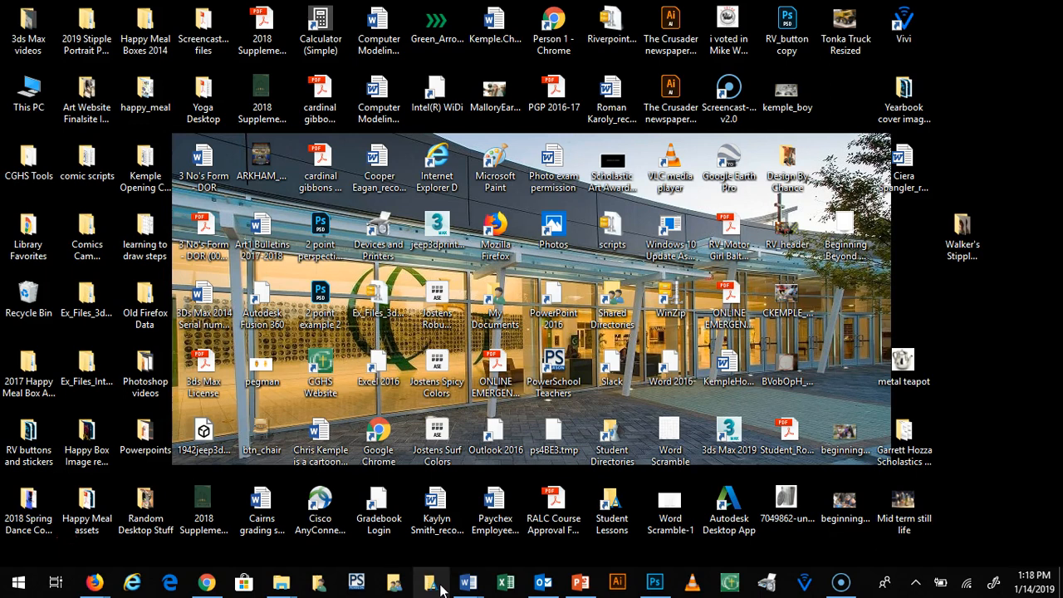
{"action": "left_click", "coordinate": [436, 586]}
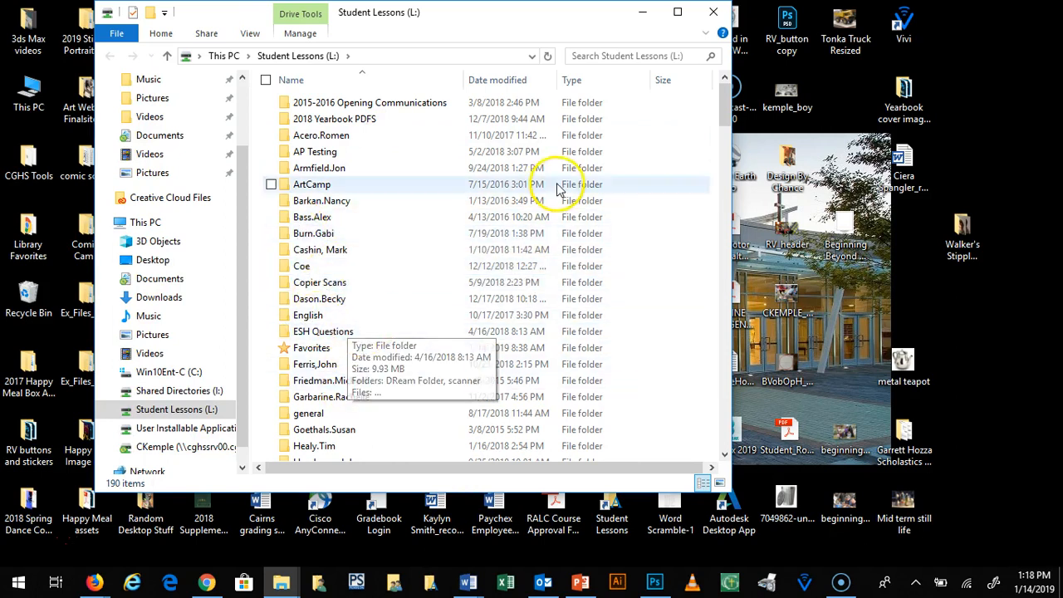
{"action": "mouse_move", "coordinate": [724, 104]}
{"action": "left_mouse_down"}
{"action": "mouse_move", "coordinate": [730, 123]}
{"action": "mouse_move", "coordinate": [725, 85]}
{"action": "left_mouse_up"}
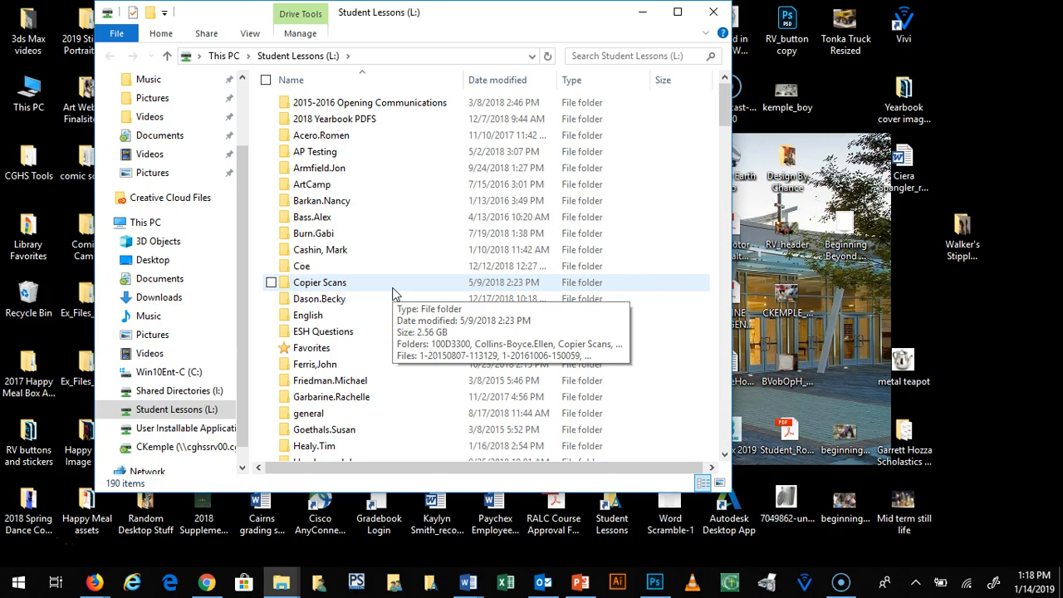
{"action": "left_click", "coordinate": [644, 13]}
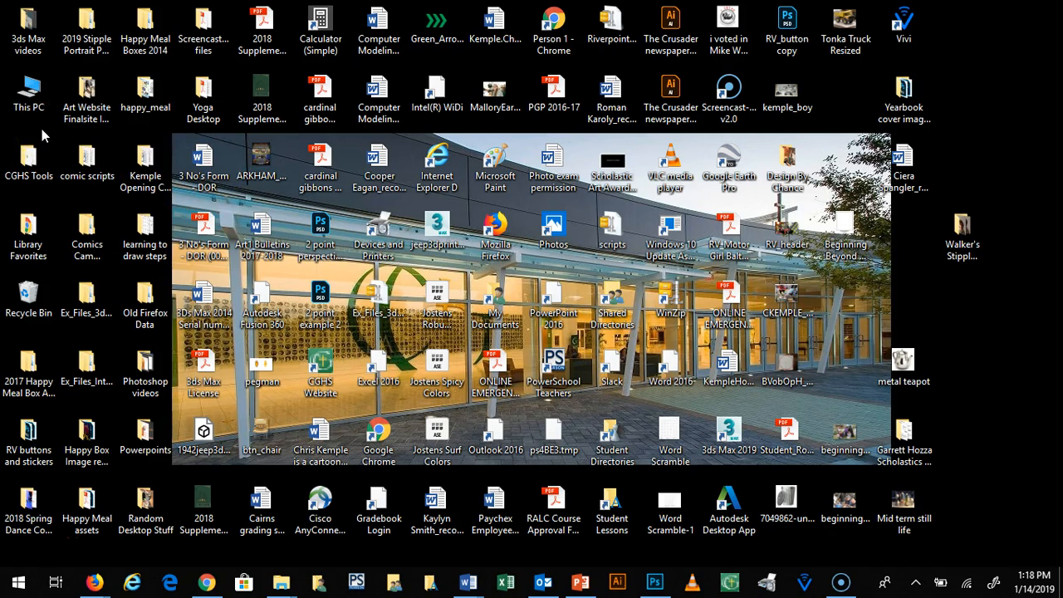
Step: Run the Login Script from the CGHS Tools folder on the desktop, allowing it past the security warning, and close the folder
{"action": "left_click", "coordinate": [32, 164]}
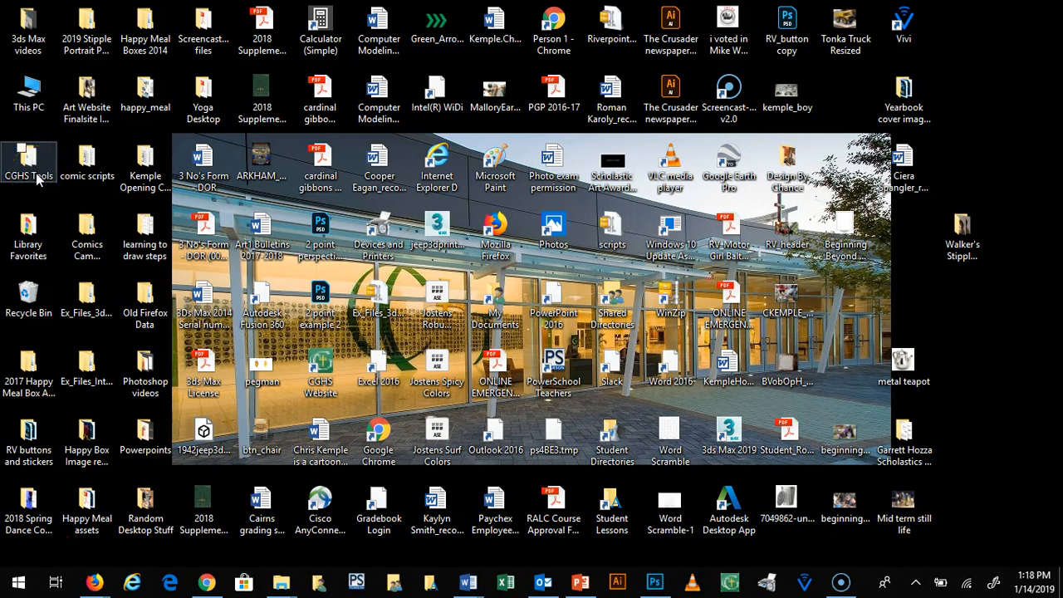
{"action": "double_click", "coordinate": [33, 175]}
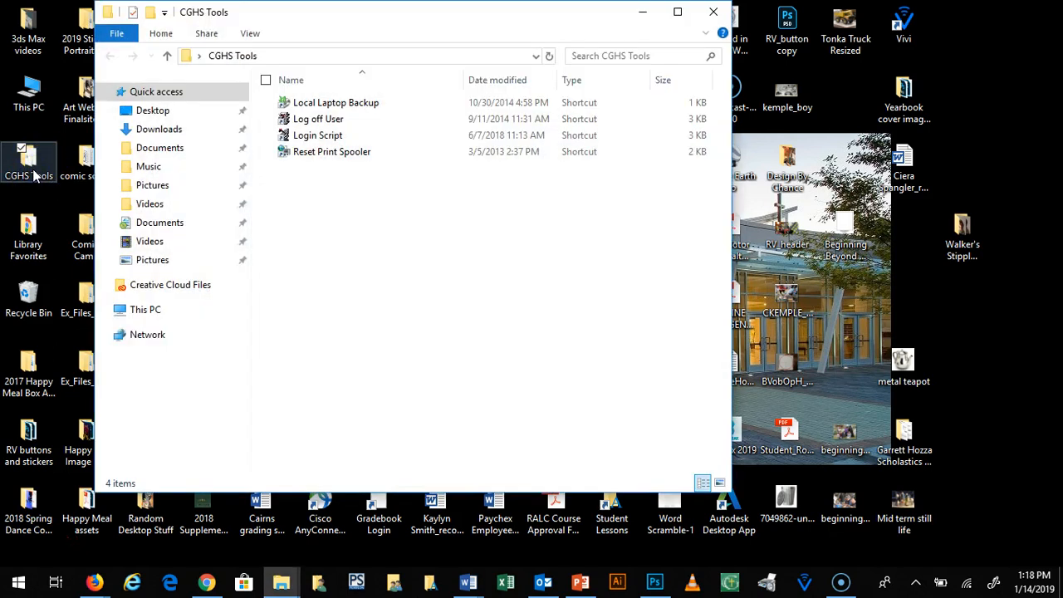
{"action": "left_click", "coordinate": [363, 112]}
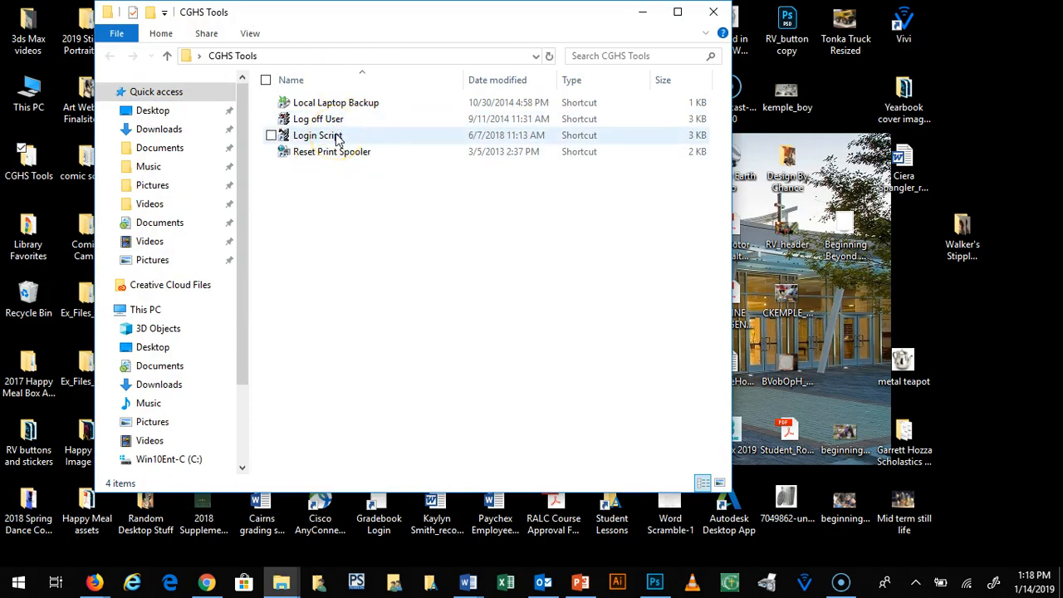
{"action": "double_click", "coordinate": [290, 135]}
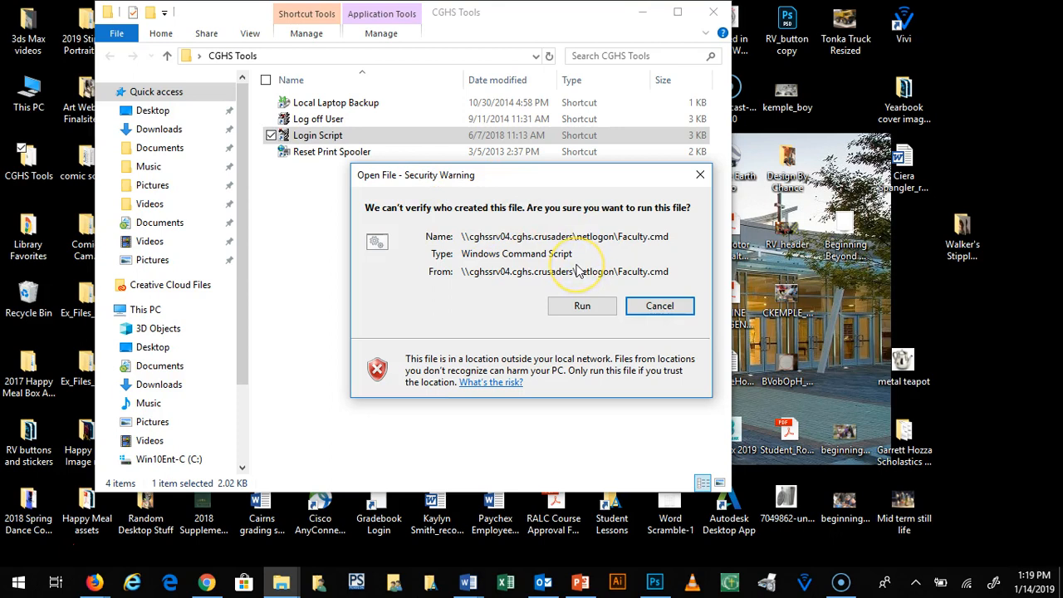
{"action": "left_click", "coordinate": [576, 308]}
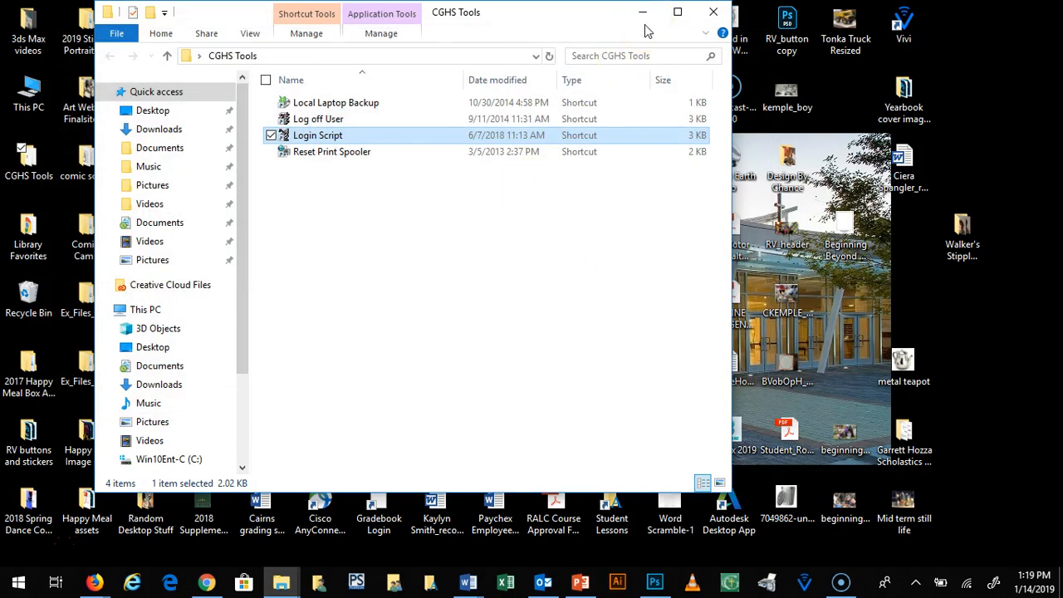
{"action": "left_click", "coordinate": [718, 18]}
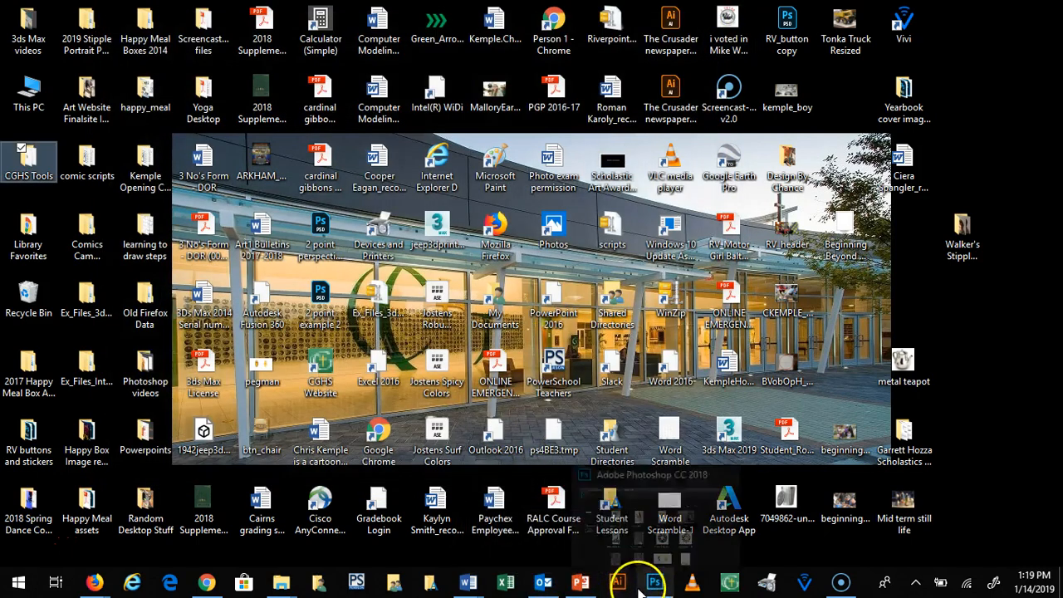
Step: On the Student Lessons (L:) drive, go into the art teacher's folder and open 2019 Stipple Portrait Photos, Period 7
{"action": "left_click", "coordinate": [431, 587]}
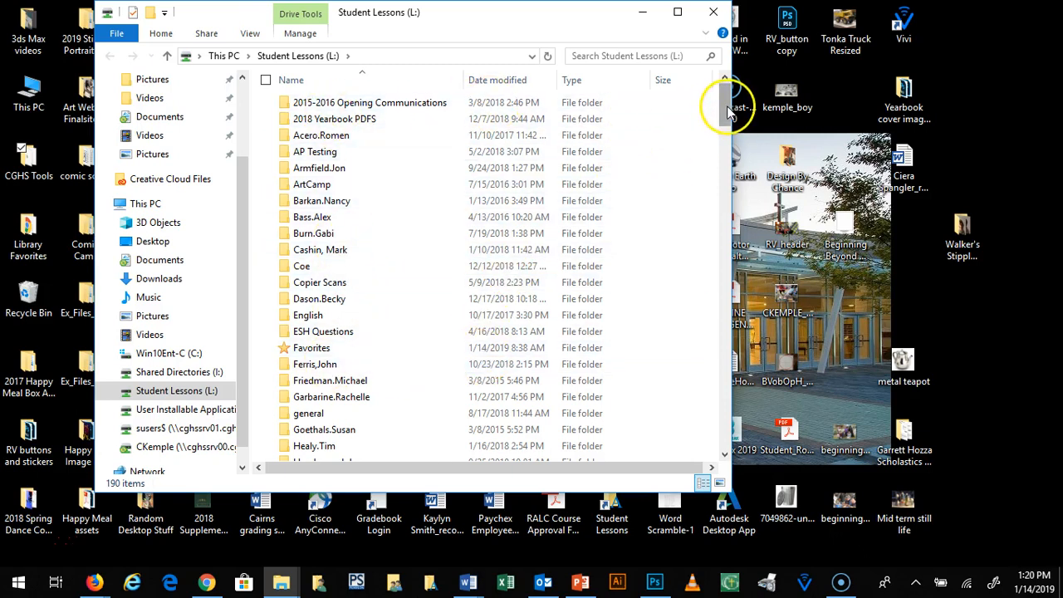
{"action": "left_click_drag", "start_coordinate": [727, 99], "coordinate": [742, 154]}
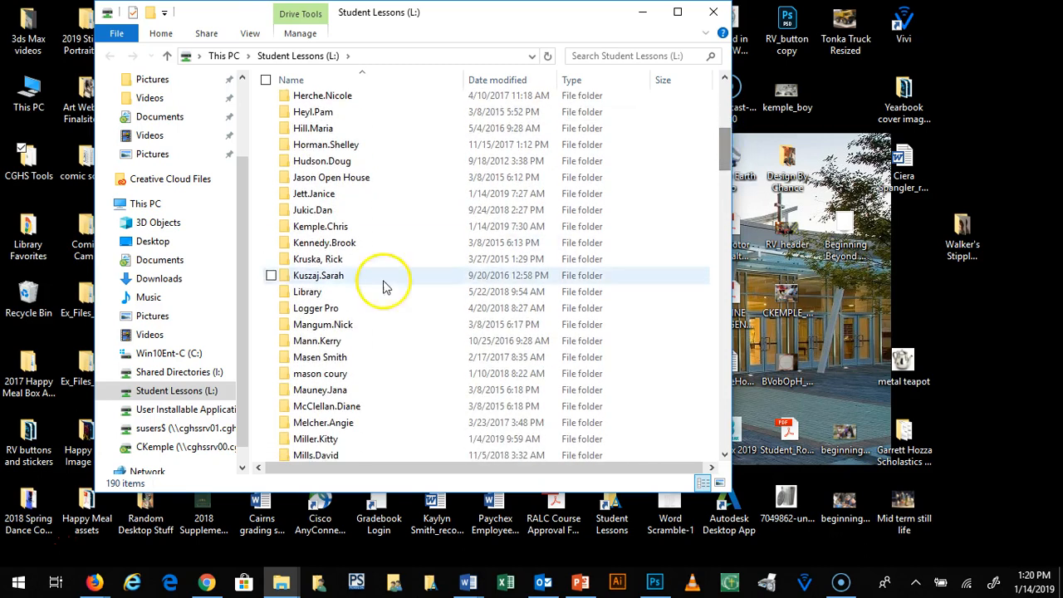
{"action": "double_click", "coordinate": [290, 227]}
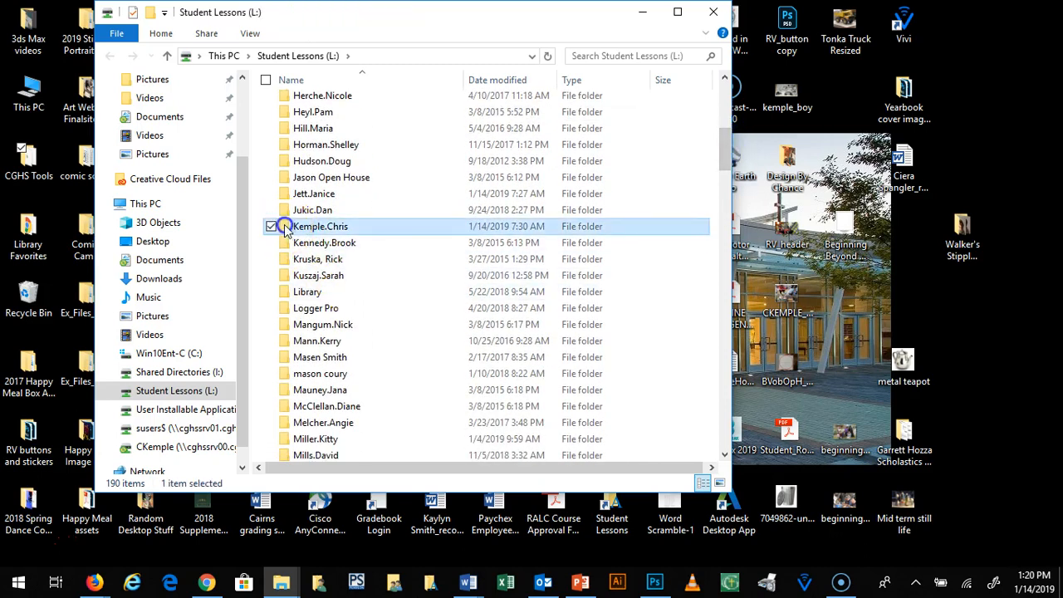
{"action": "left_click", "coordinate": [285, 224]}
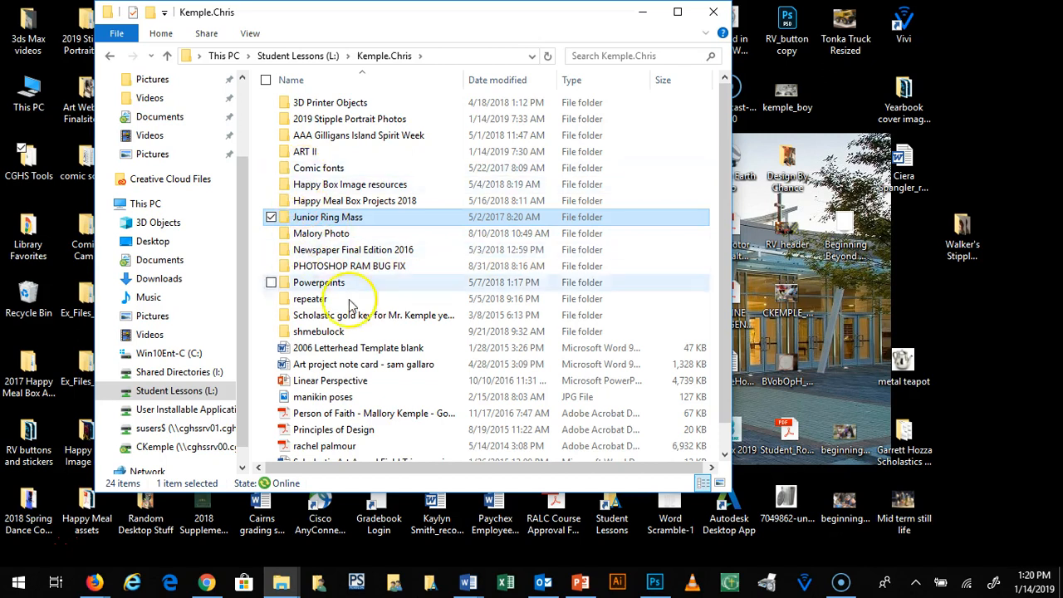
{"action": "double_click", "coordinate": [287, 121]}
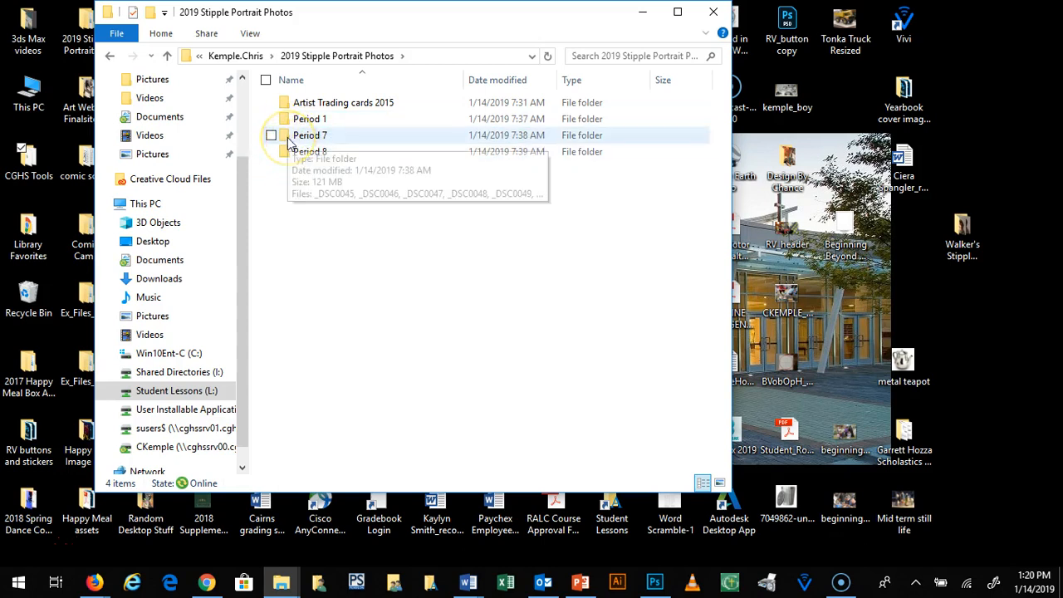
{"action": "double_click", "coordinate": [290, 138]}
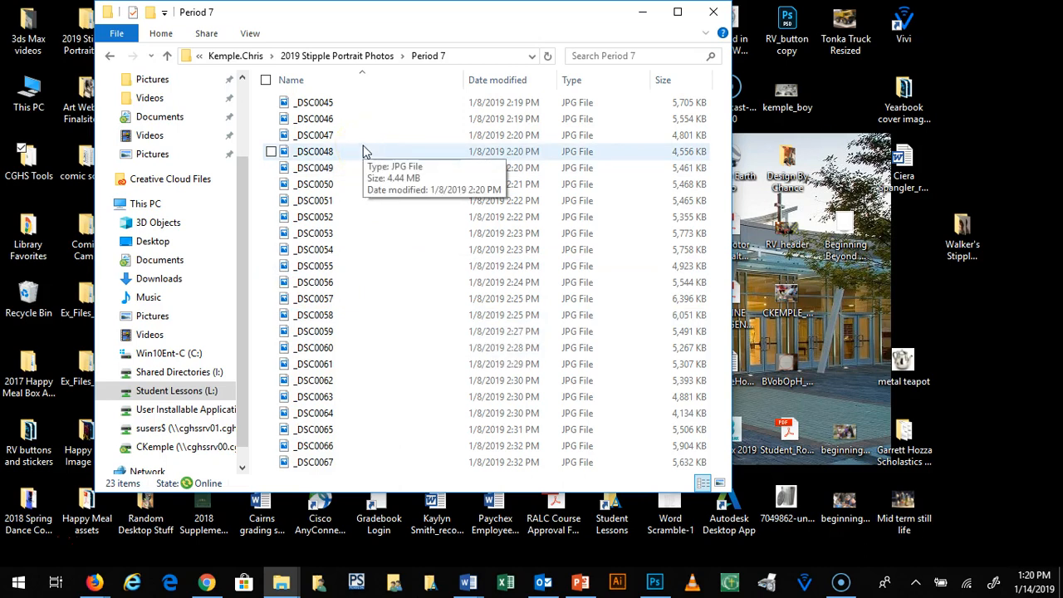
Step: Display the Period 7 photos as extra large icons and look through the portraits
{"action": "left_click", "coordinate": [250, 34]}
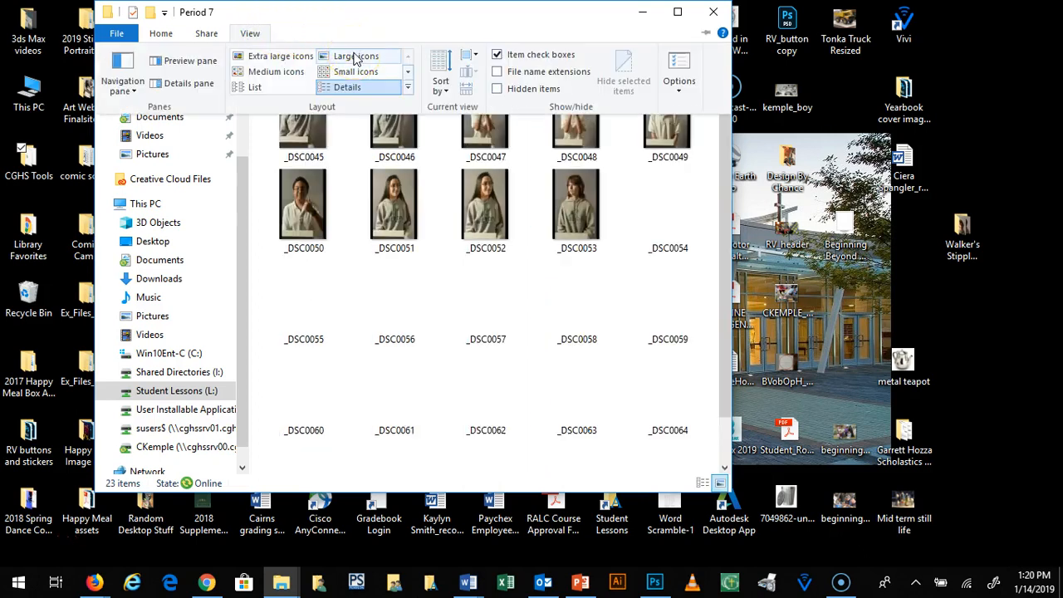
{"action": "left_click", "coordinate": [302, 58]}
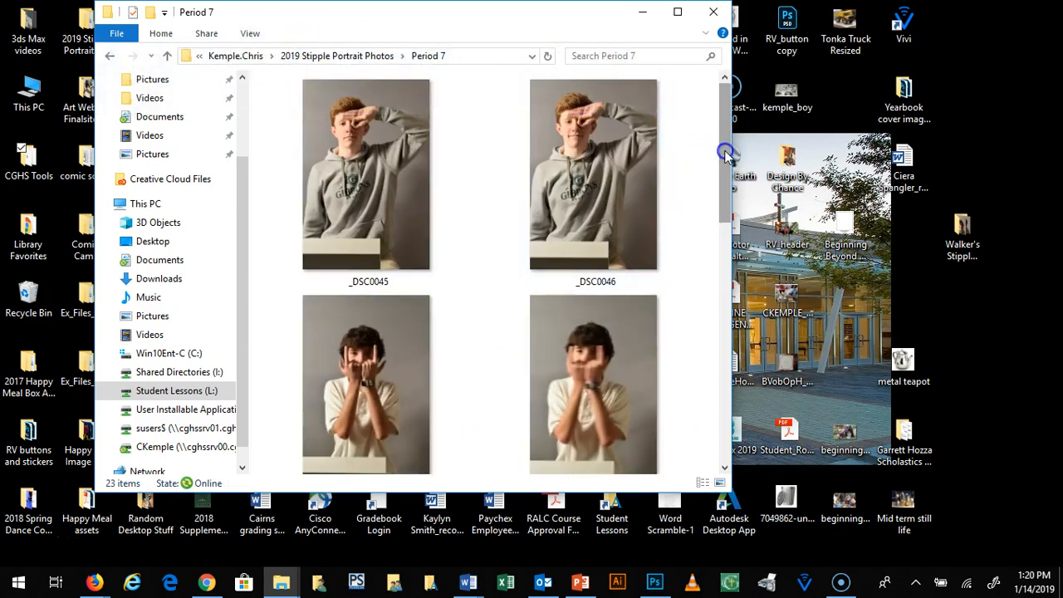
{"action": "left_click_drag", "start_coordinate": [726, 148], "coordinate": [745, 100]}
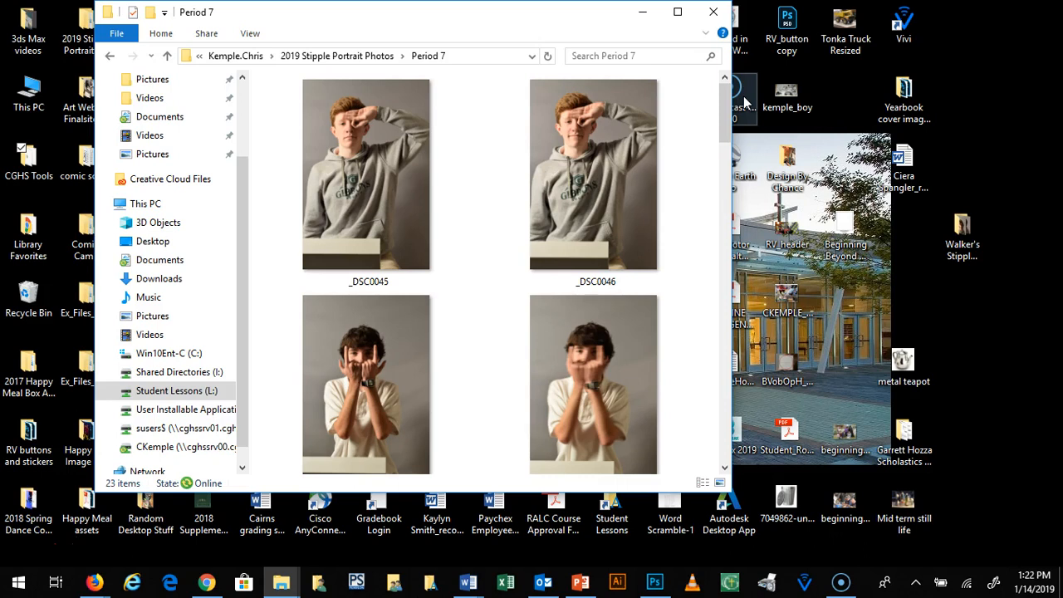
Step: Copy the two photos _DSC0045 and _DSC0046 together and minimize the Period 7 folder window
{"action": "left_click", "coordinate": [600, 147]}
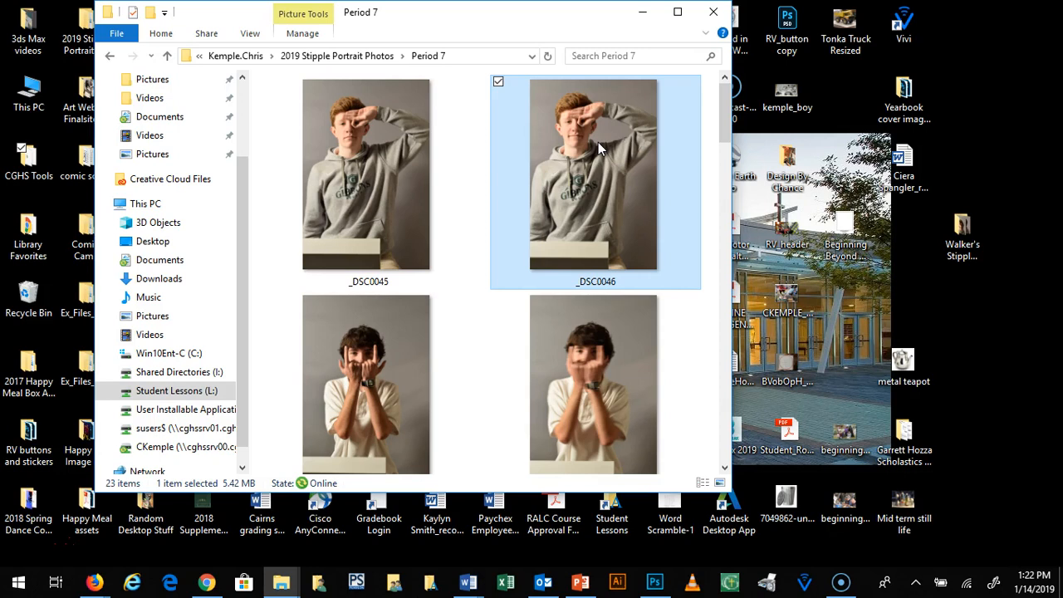
{"action": "left_click", "coordinate": [384, 145], "text": "ctrl"}
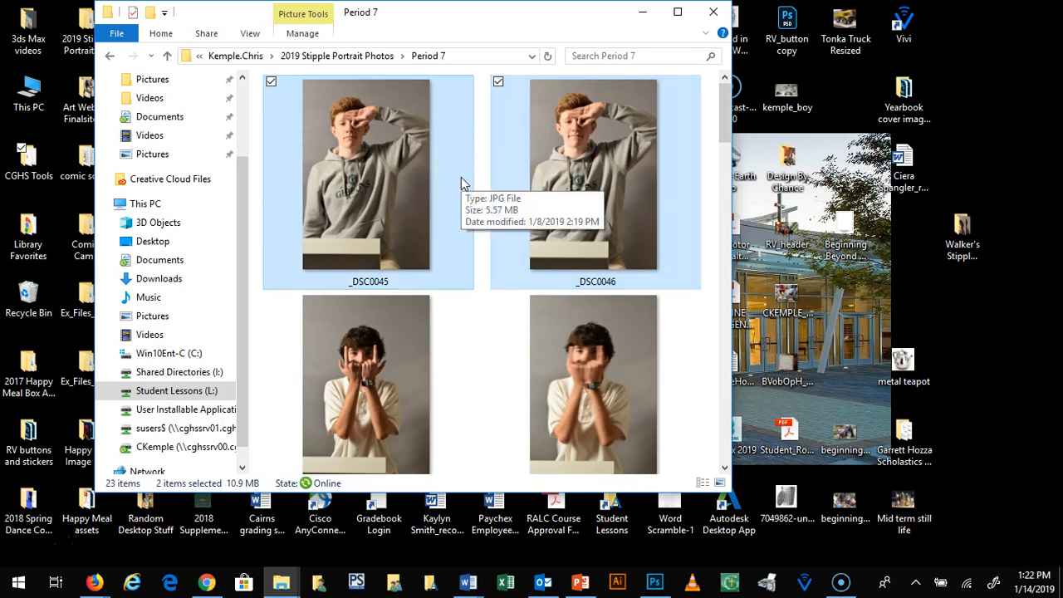
{"action": "right_click", "coordinate": [437, 155]}
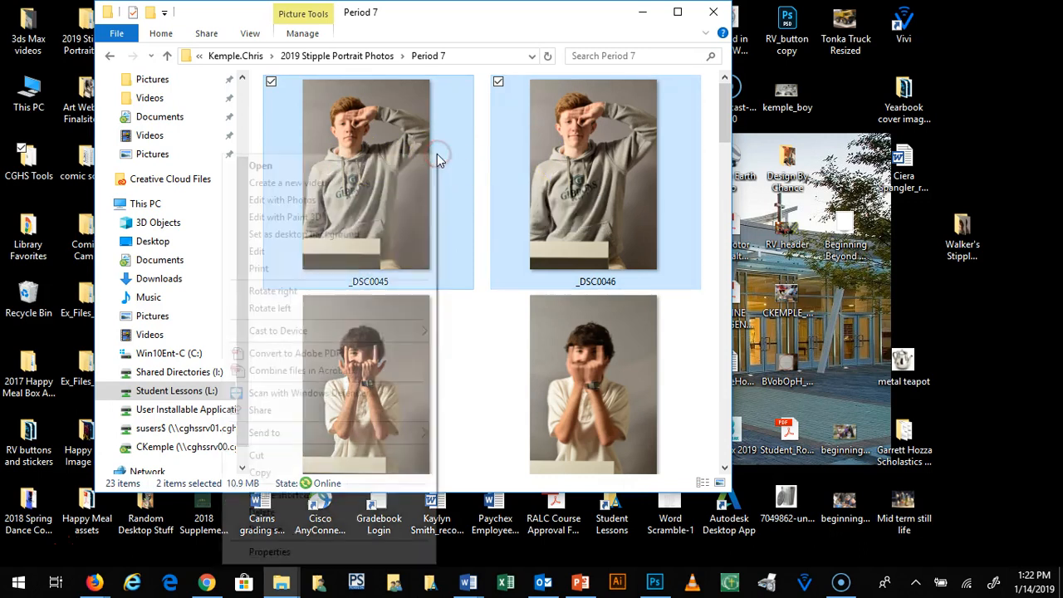
{"action": "left_click", "coordinate": [303, 475]}
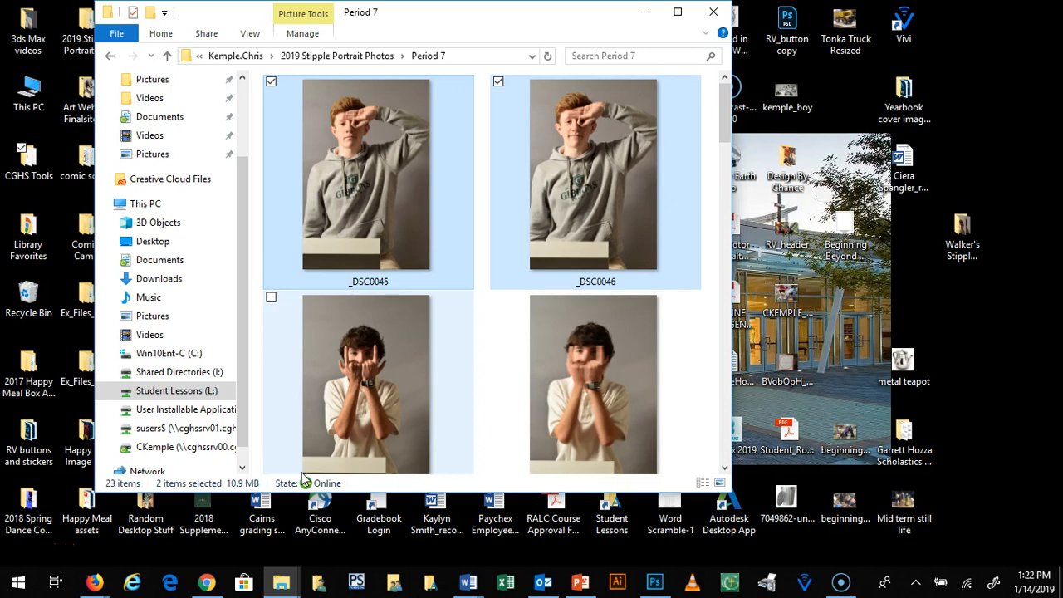
{"action": "left_click", "coordinate": [641, 14]}
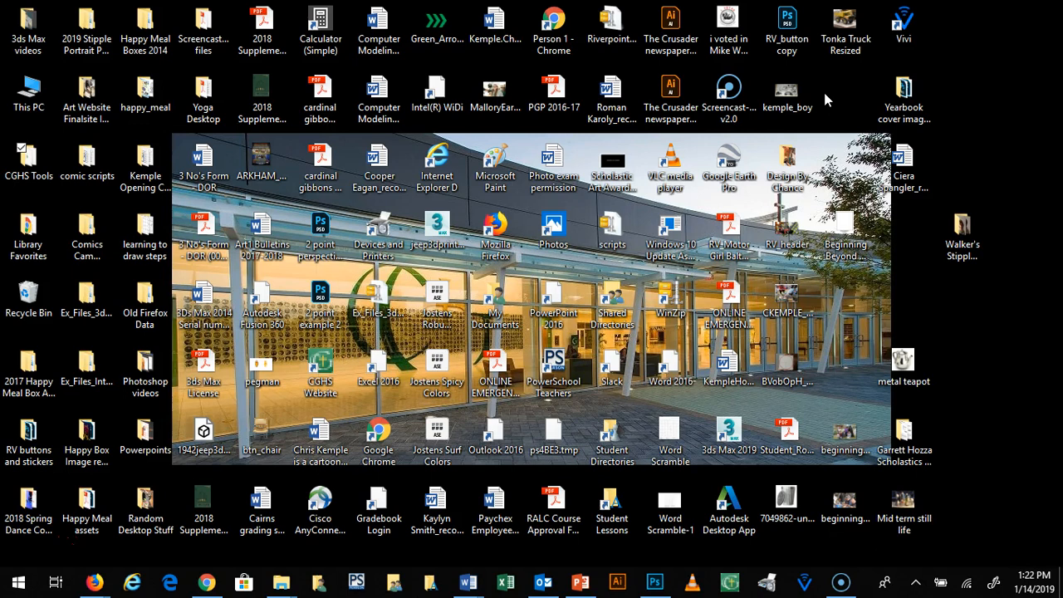
Step: Create a new desktop folder named with the student's first name followed by "Stipple Photos"
{"action": "right_click", "coordinate": [905, 231]}
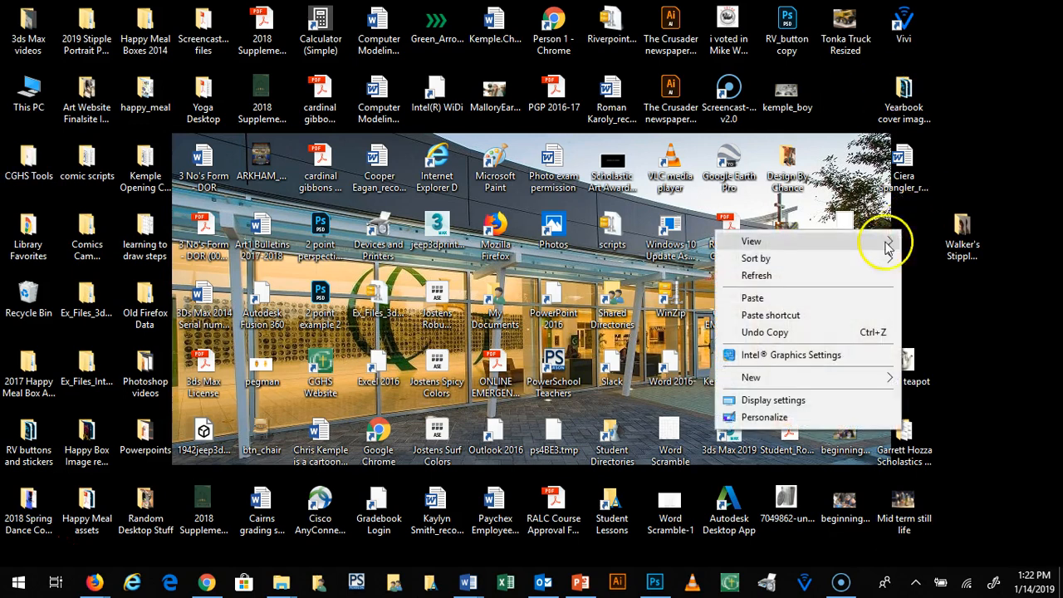
{"action": "mouse_move", "coordinate": [736, 380]}
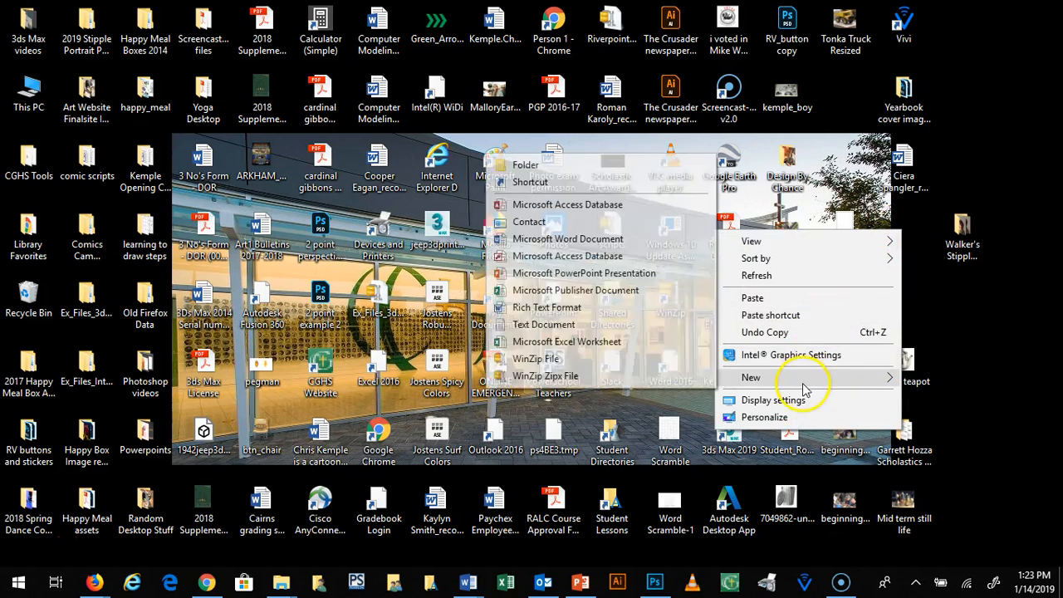
{"action": "left_click", "coordinate": [585, 170]}
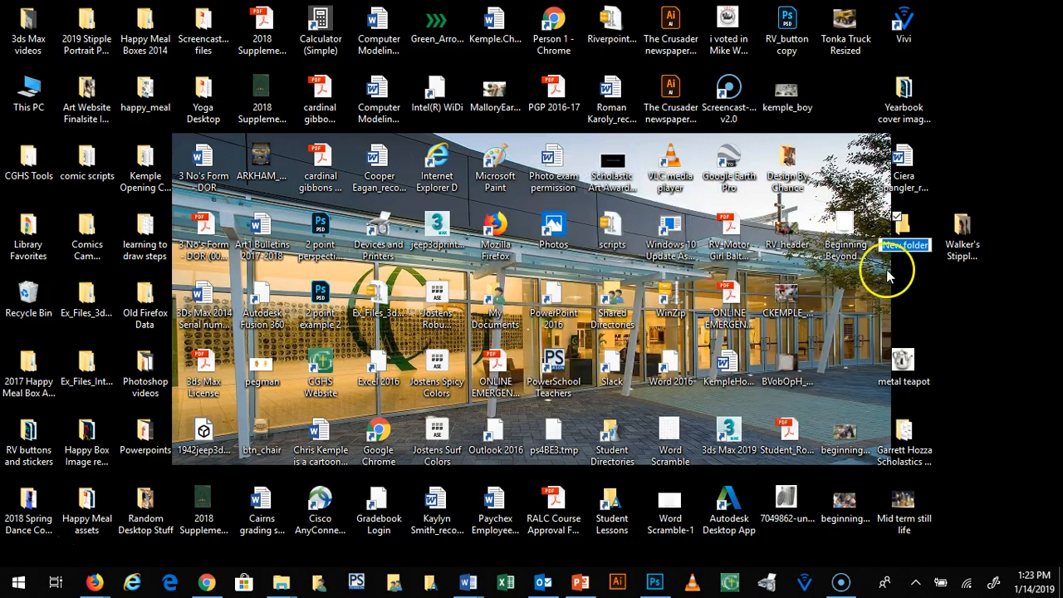
{"action": "type", "text": "De"}
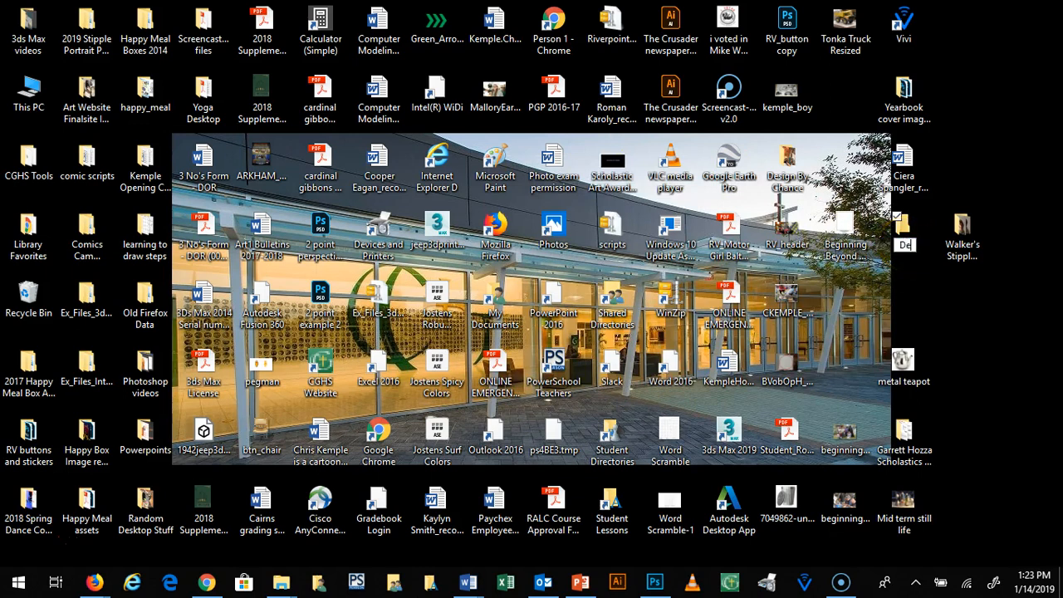
{"action": "type", "text": "llan Stipple P"}
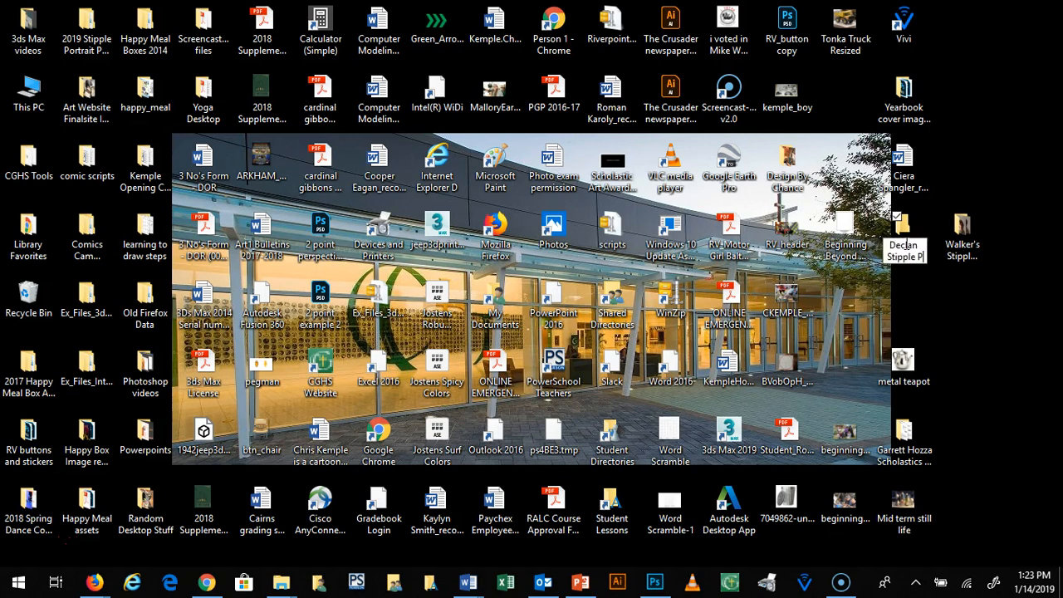
{"action": "type", "text": "hotos"}
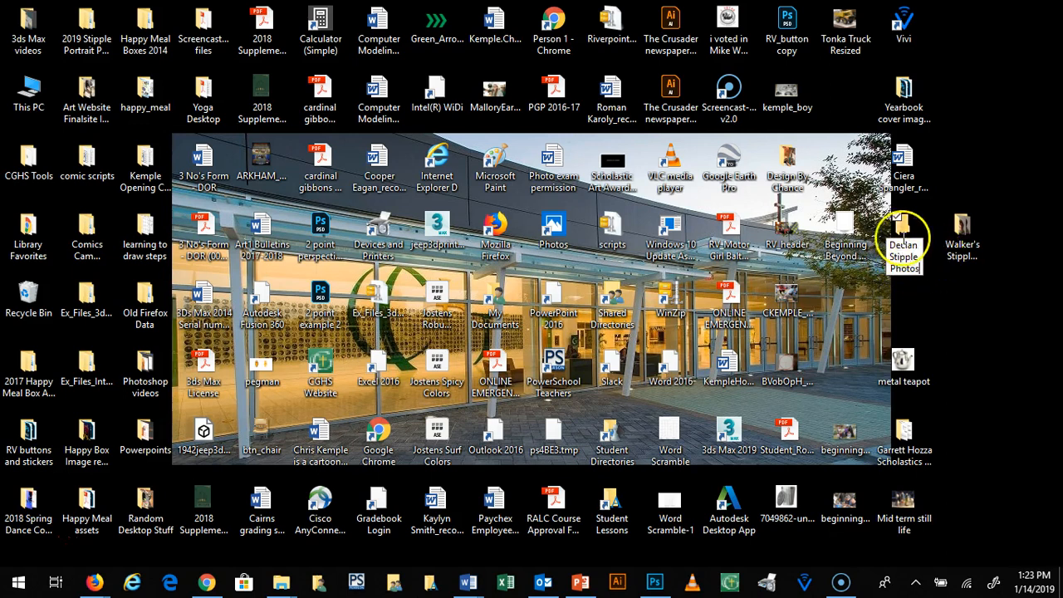
{"action": "key", "text": "Return"}
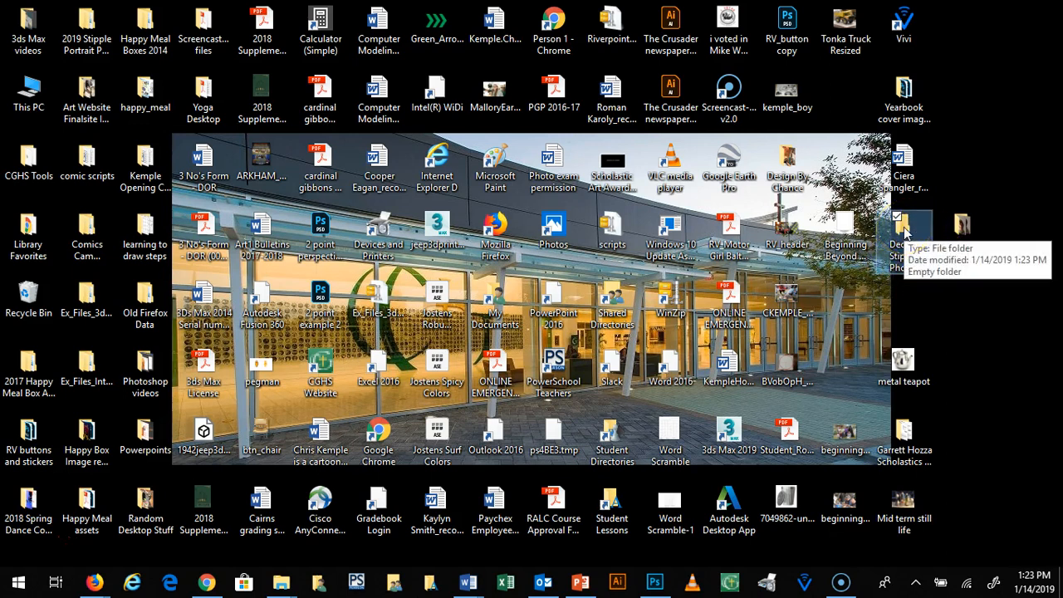
Step: Paste the two copied photos into the new personally named Stipple Photos folder on the desktop
{"action": "double_click", "coordinate": [904, 230]}
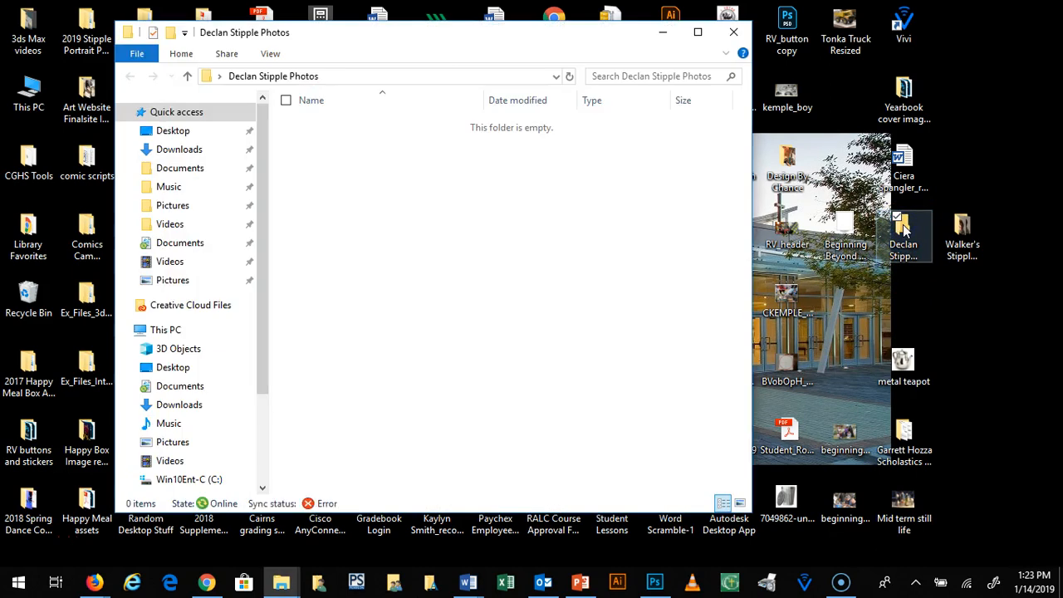
{"action": "left_click", "coordinate": [477, 216]}
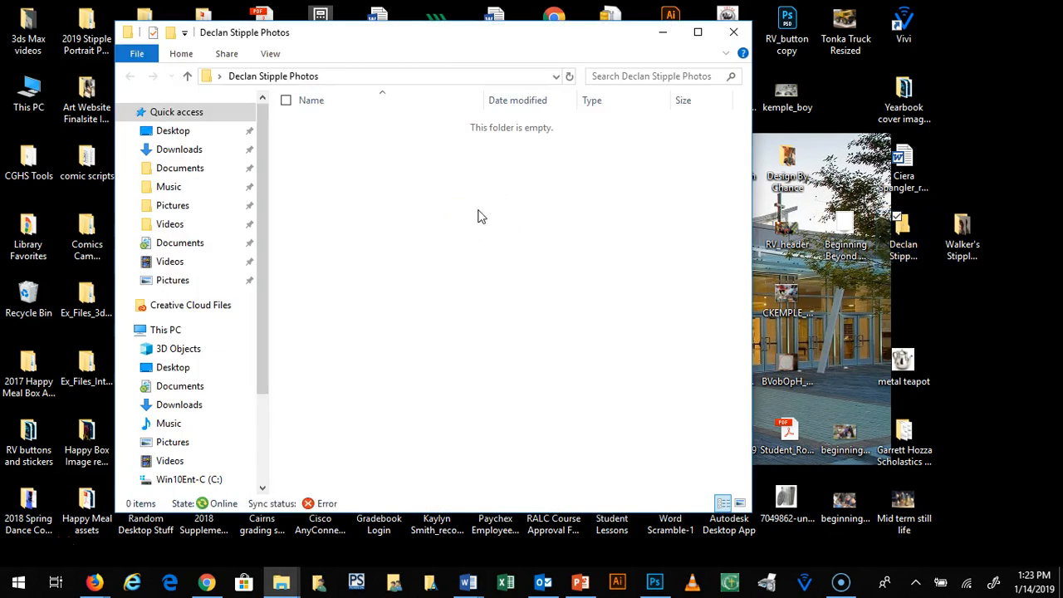
{"action": "left_click", "coordinate": [478, 220]}
{"action": "right_click", "coordinate": [460, 225]}
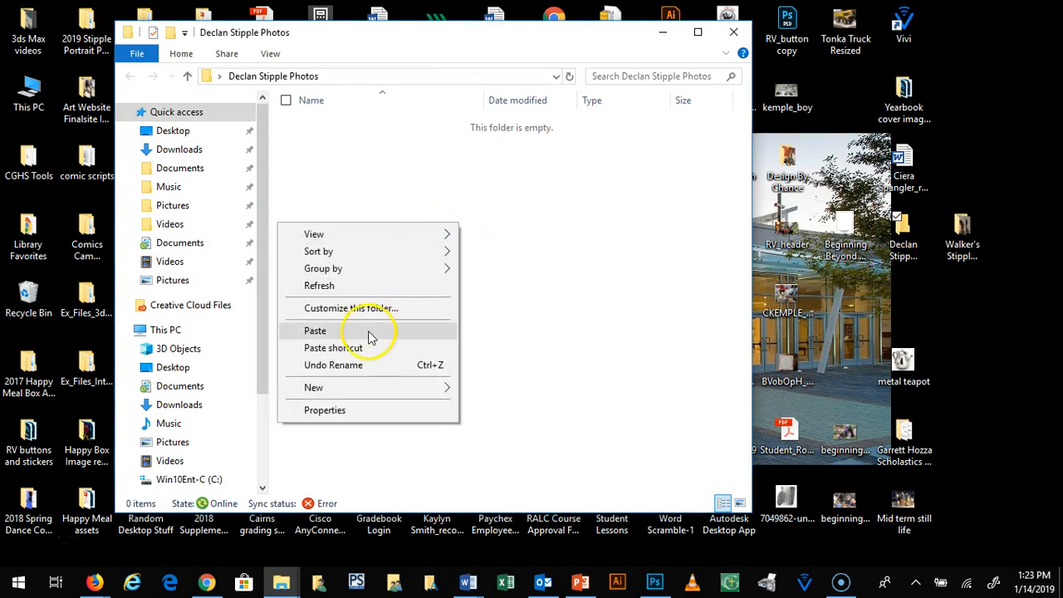
{"action": "left_click", "coordinate": [370, 336]}
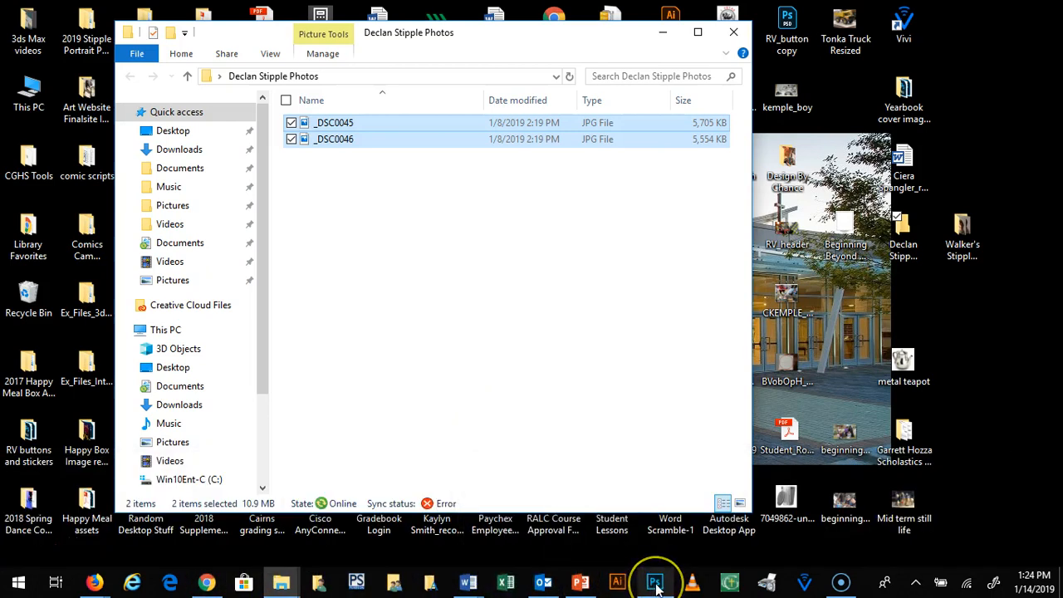
{"action": "mouse_move", "coordinate": [655, 586]}
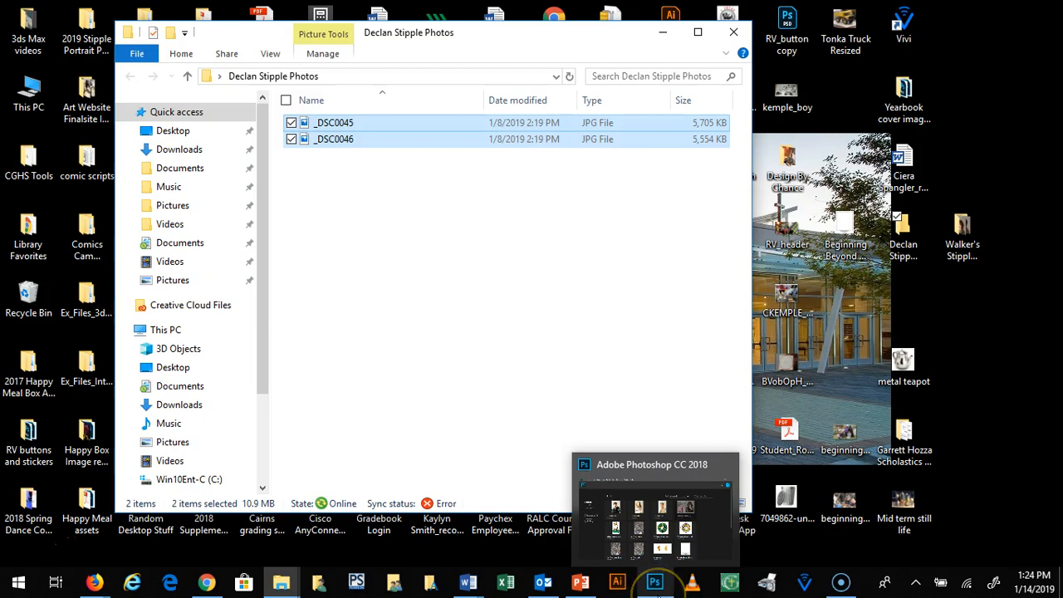
{"action": "left_click", "coordinate": [21, 584]}
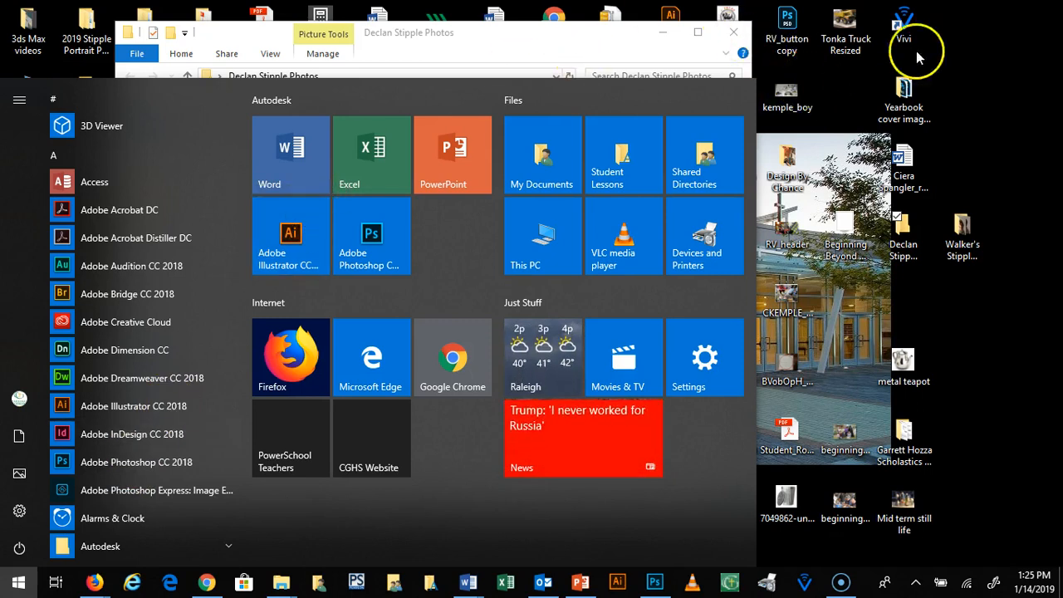
{"action": "left_click", "coordinate": [986, 32]}
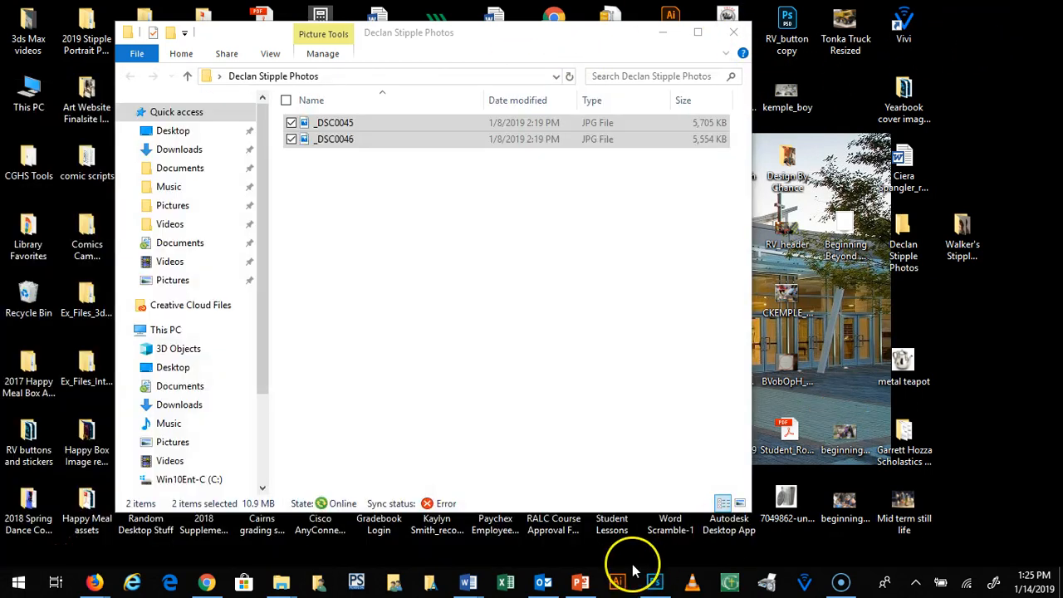
Step: Switch to Adobe Photoshop CC 2018 and bring up the dialog for opening an existing image
{"action": "left_click", "coordinate": [655, 586]}
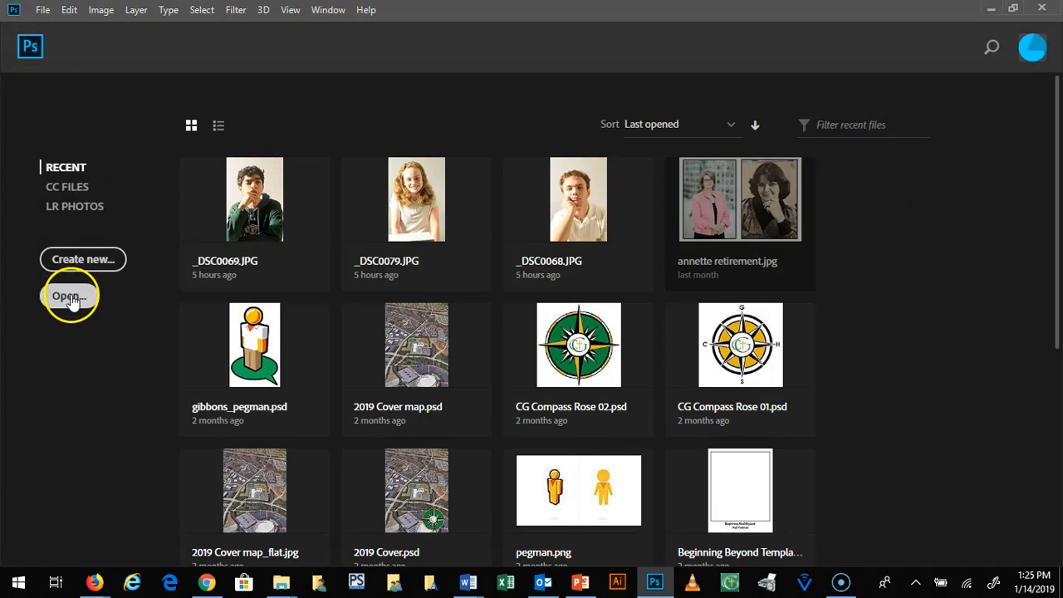
{"action": "left_click", "coordinate": [40, 10]}
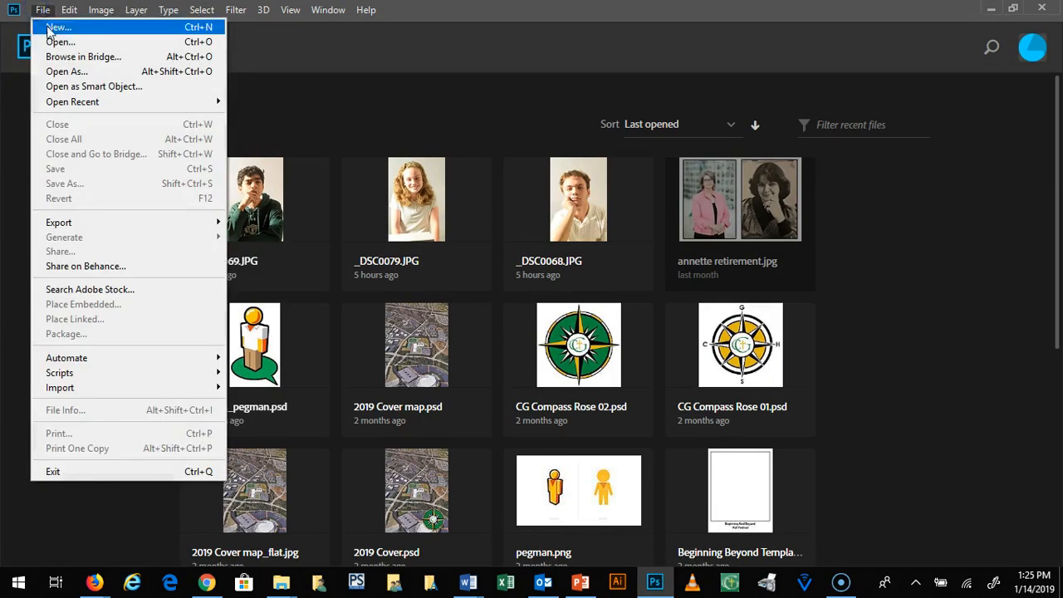
{"action": "left_click", "coordinate": [54, 41]}
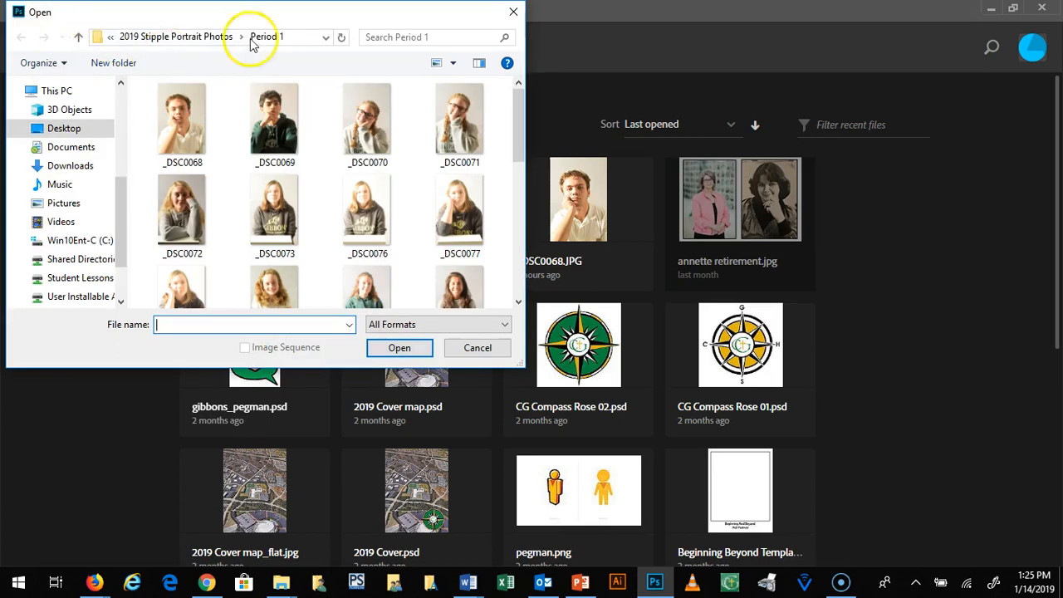
{"action": "left_click", "coordinate": [326, 38]}
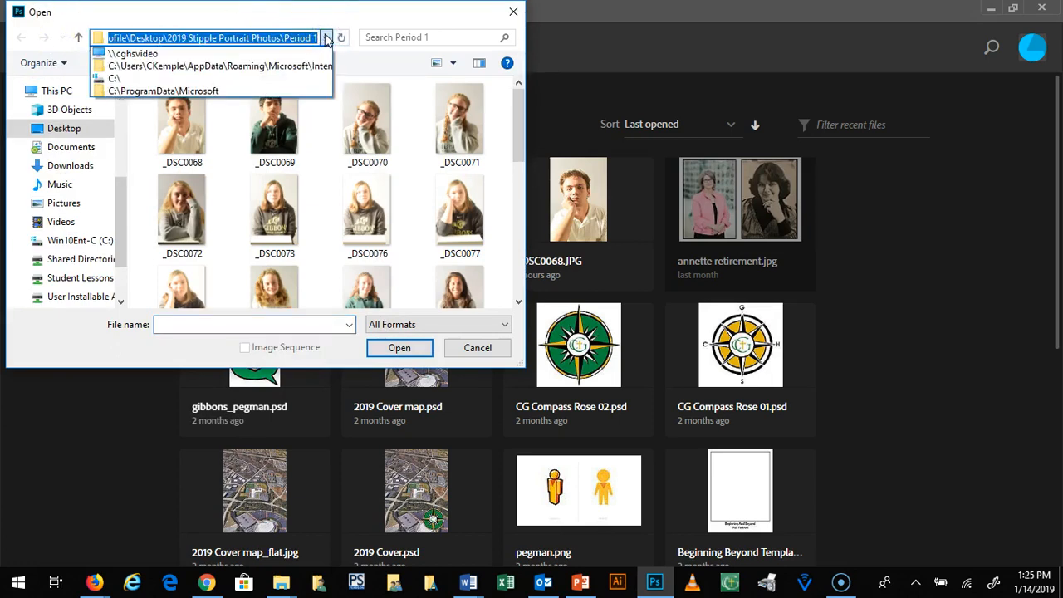
{"action": "left_click", "coordinate": [322, 38]}
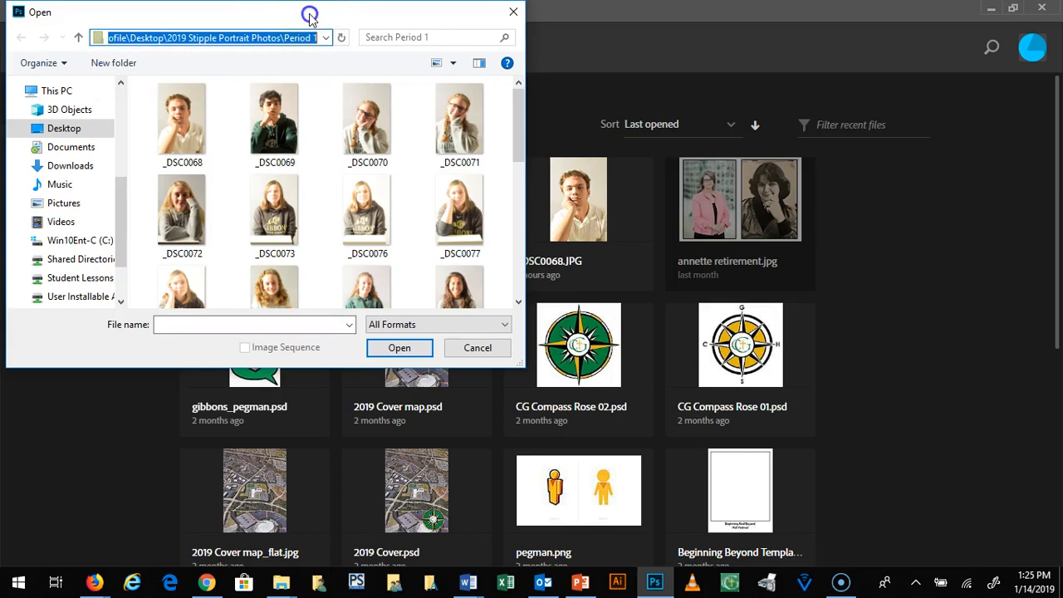
{"action": "left_click", "coordinate": [78, 39]}
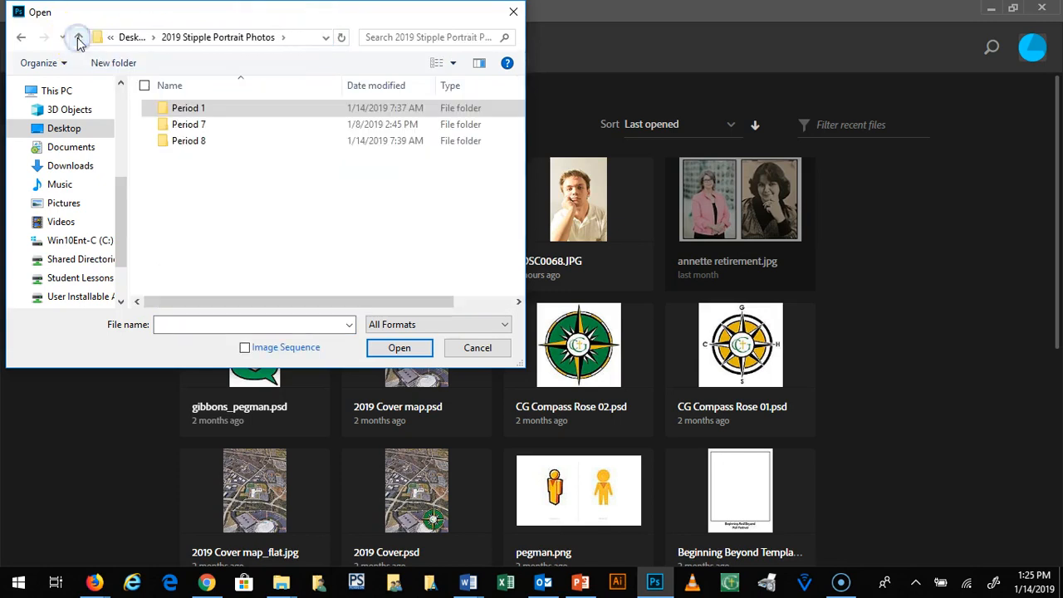
{"action": "double_click", "coordinate": [164, 127]}
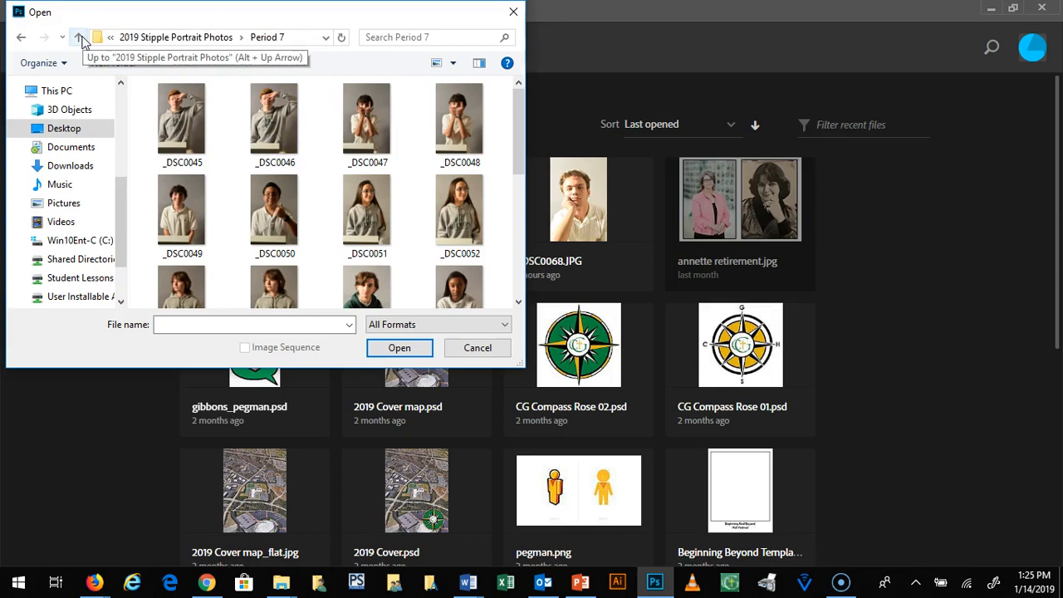
Step: Open the photo _DSC0045 from the student's Stipple Photos folder on the desktop
{"action": "left_click", "coordinate": [37, 128]}
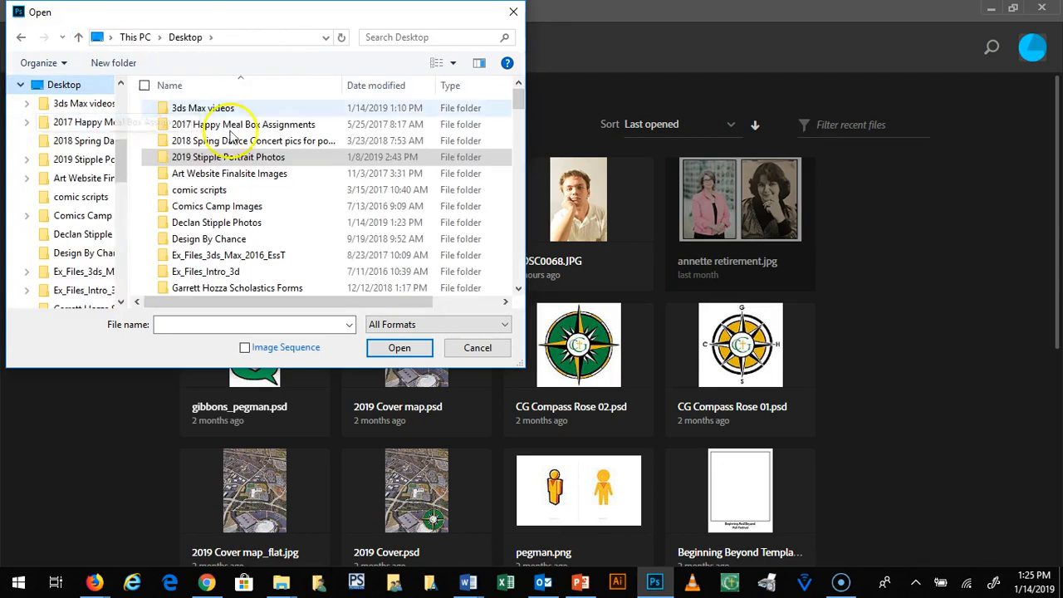
{"action": "left_click_drag", "start_coordinate": [121, 162], "coordinate": [122, 166]}
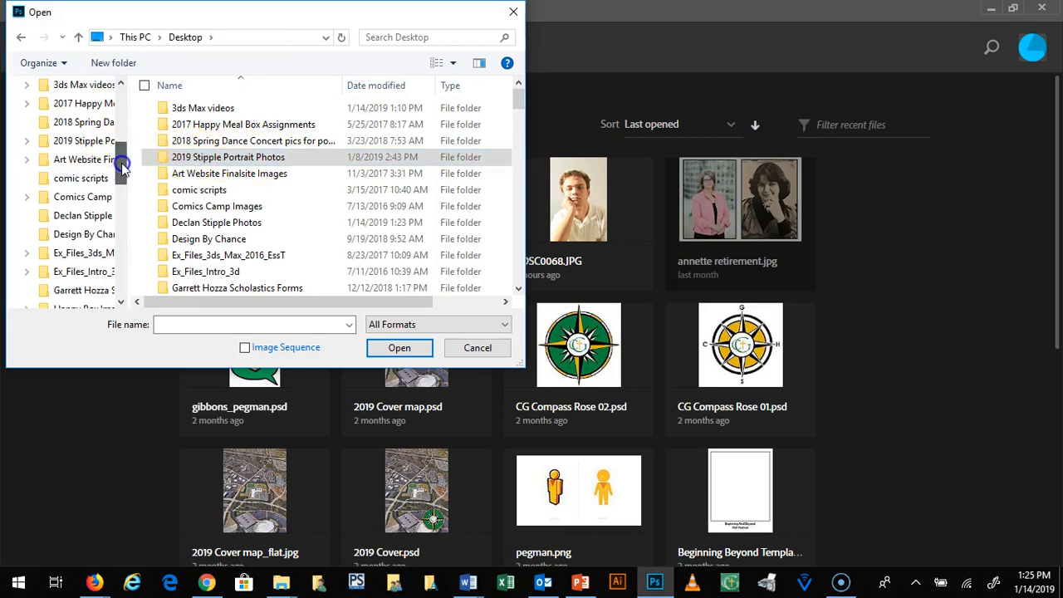
{"action": "left_click", "coordinate": [47, 218]}
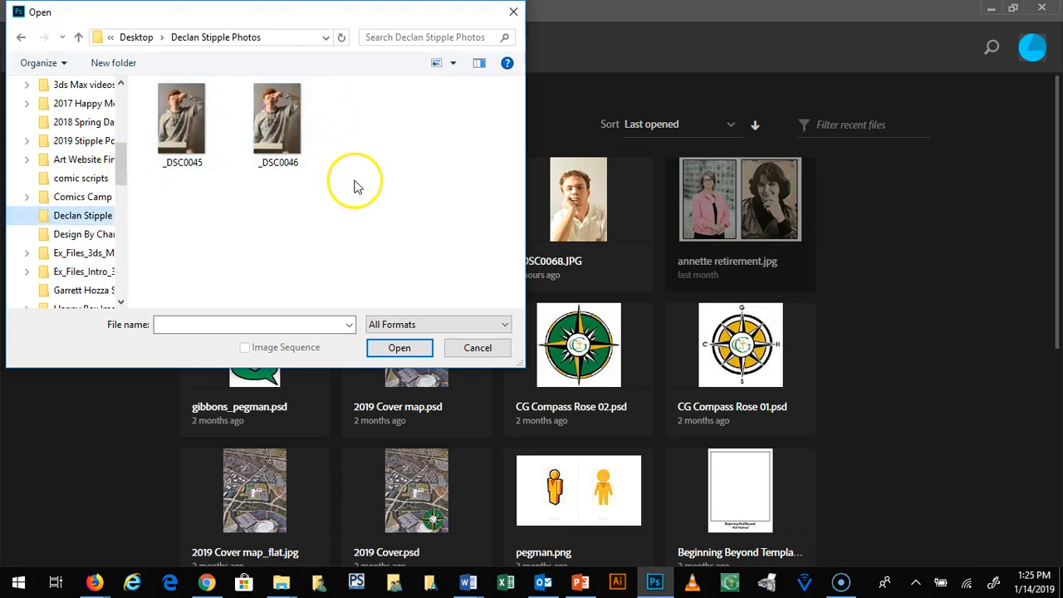
{"action": "left_click", "coordinate": [190, 120]}
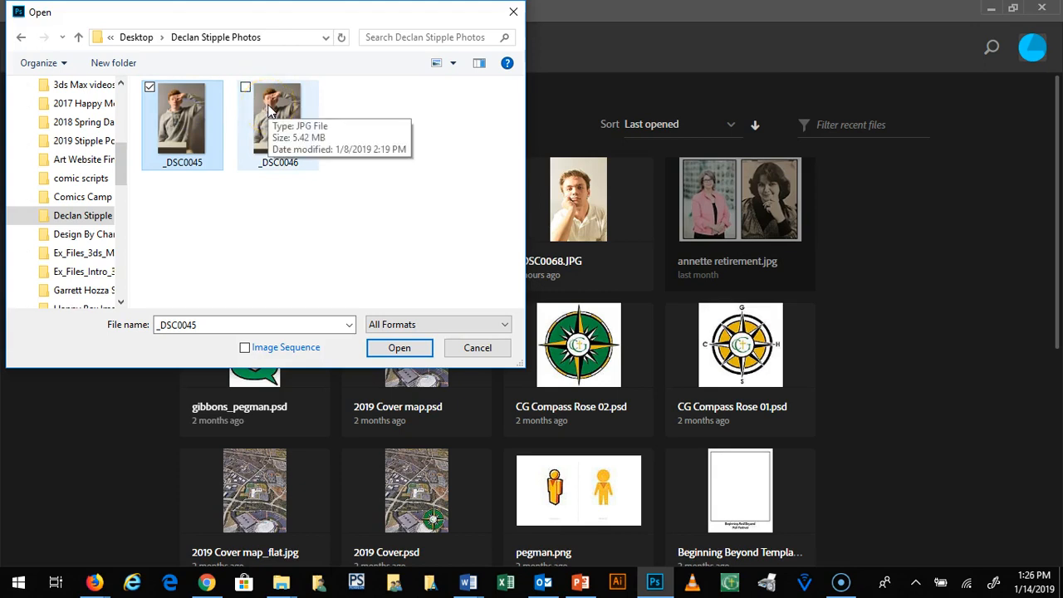
{"action": "left_click", "coordinate": [400, 348]}
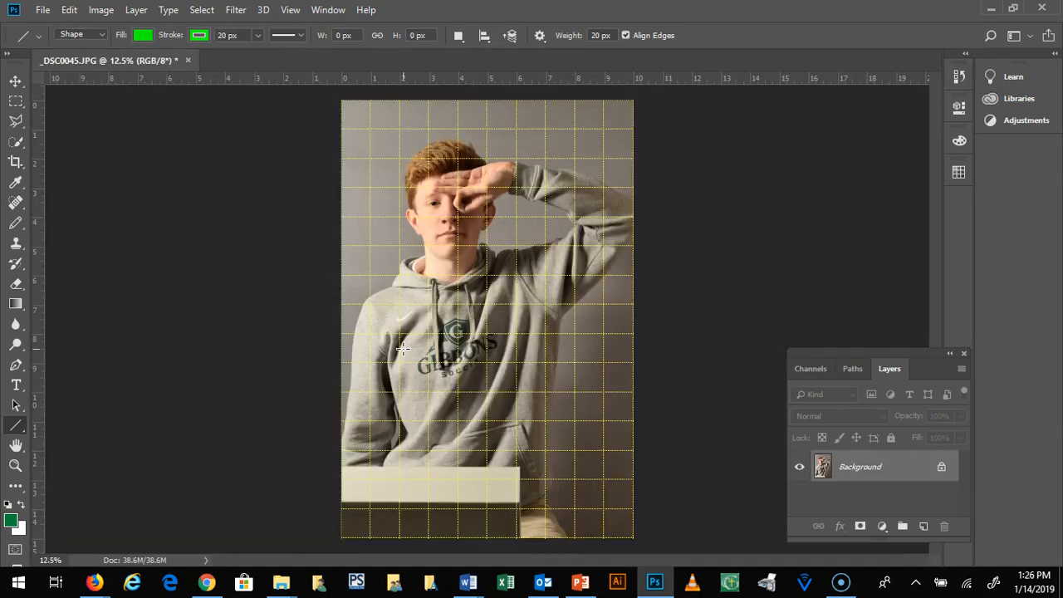
Step: Hide the yellow grid that overlays the portrait photo
{"action": "left_click", "coordinate": [292, 11]}
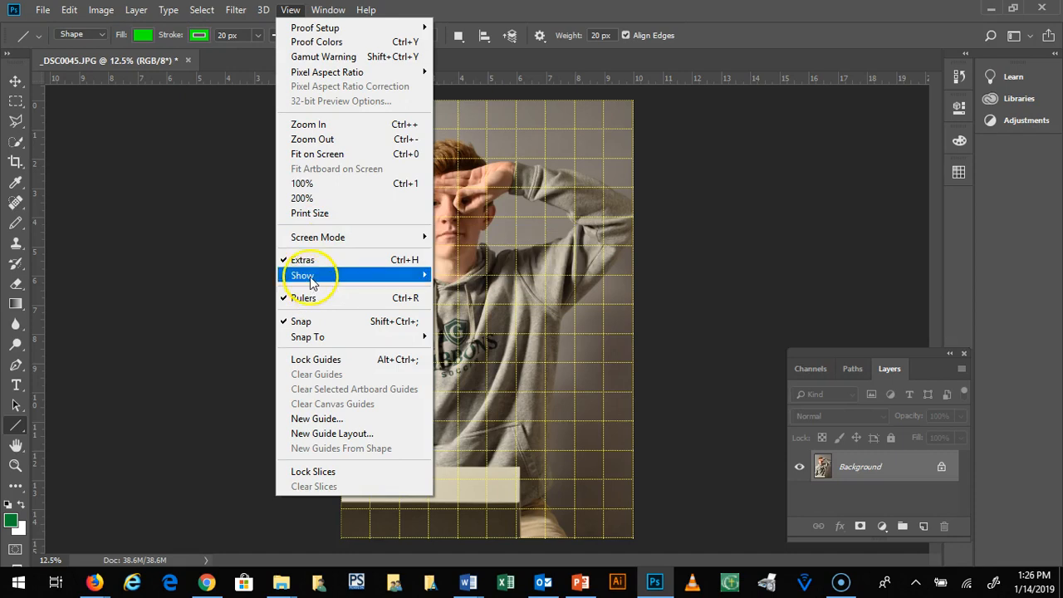
{"action": "mouse_move", "coordinate": [306, 276]}
{"action": "left_click", "coordinate": [461, 243]}
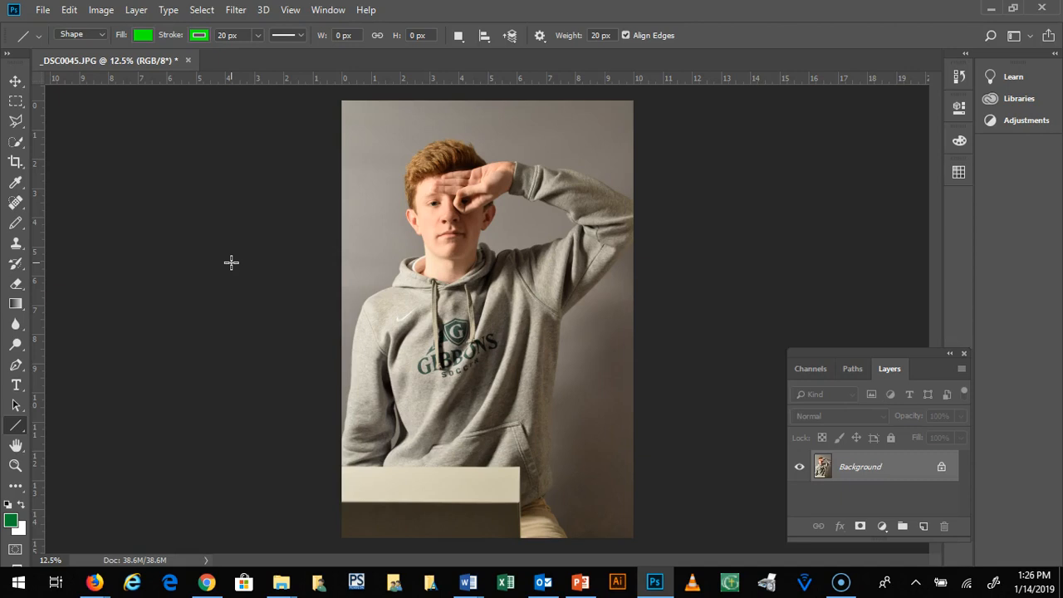
{"action": "left_click", "coordinate": [153, 168]}
{"action": "left_click", "coordinate": [258, 216]}
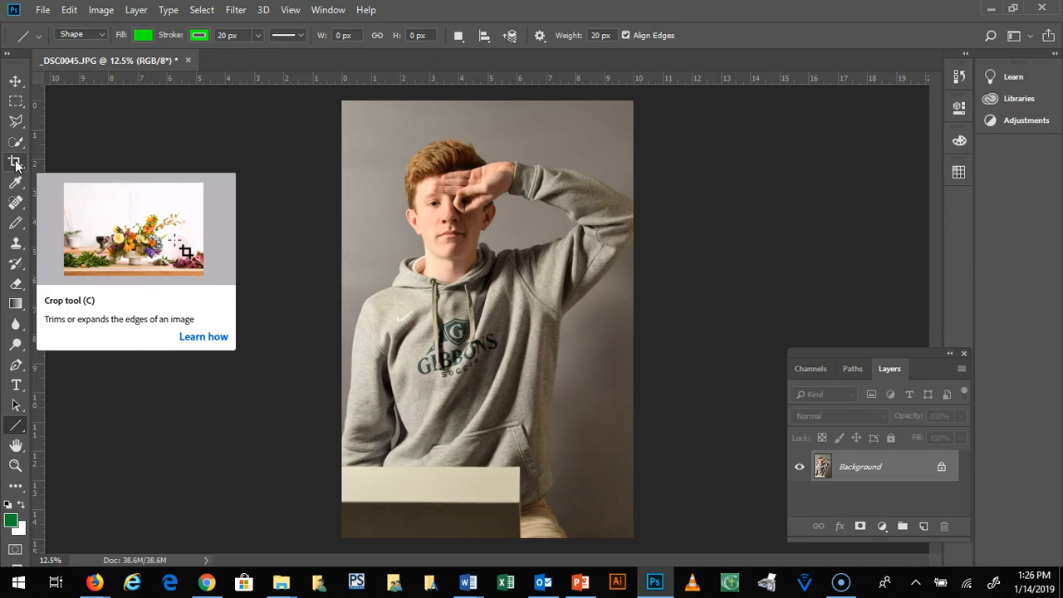
{"action": "left_click", "coordinate": [15, 102]}
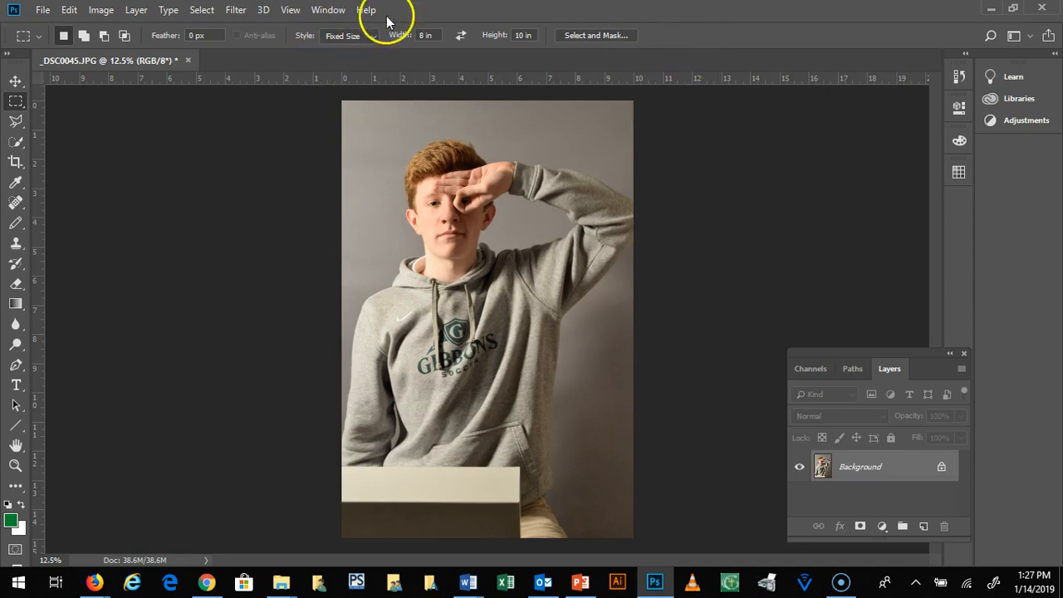
{"action": "left_click", "coordinate": [15, 81]}
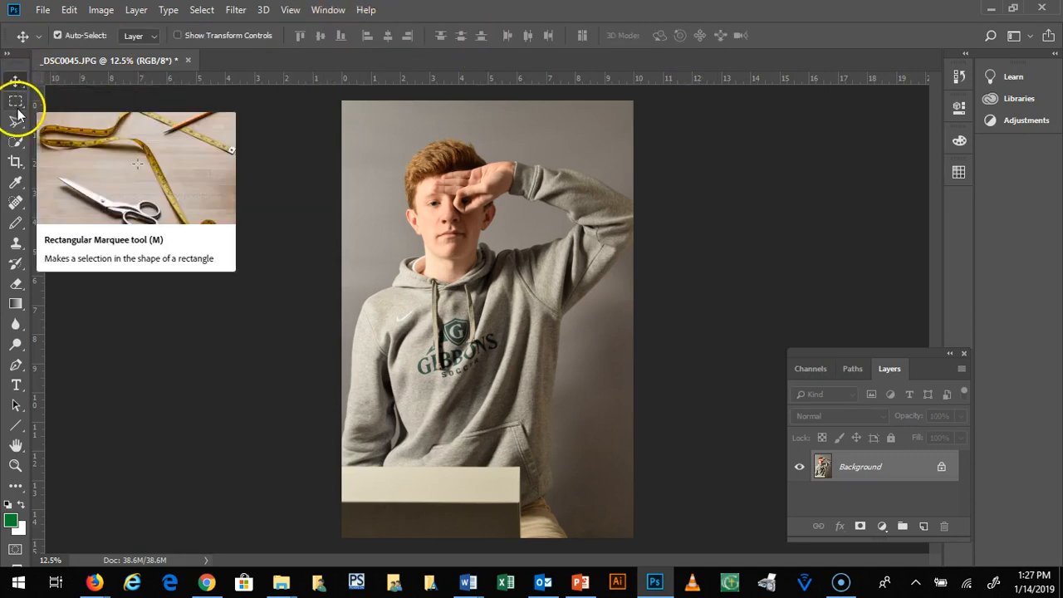
{"action": "left_click", "coordinate": [15, 100]}
{"action": "left_click", "coordinate": [16, 122]}
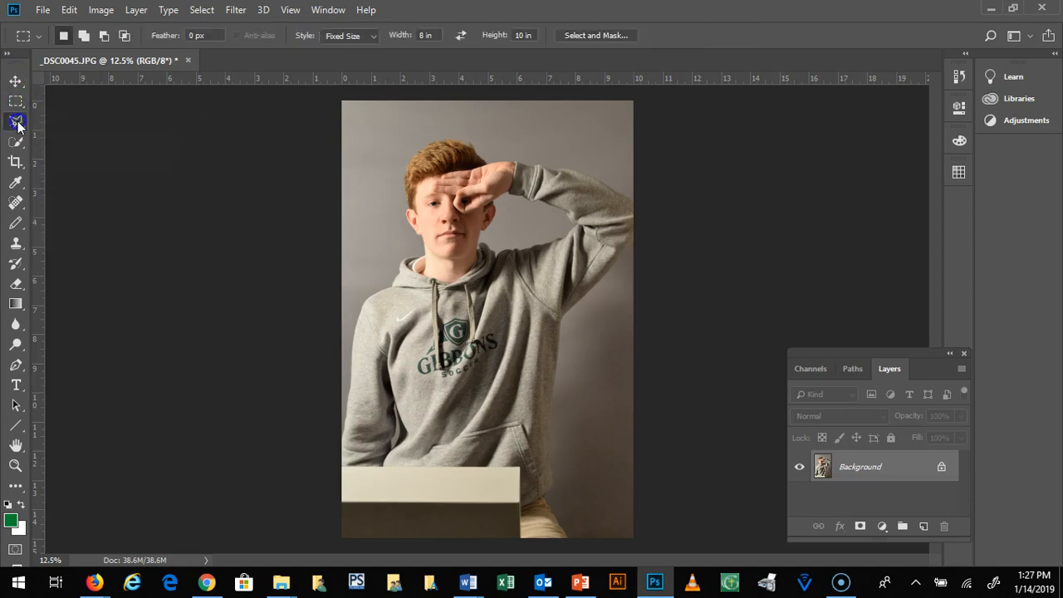
{"action": "left_click", "coordinate": [17, 142]}
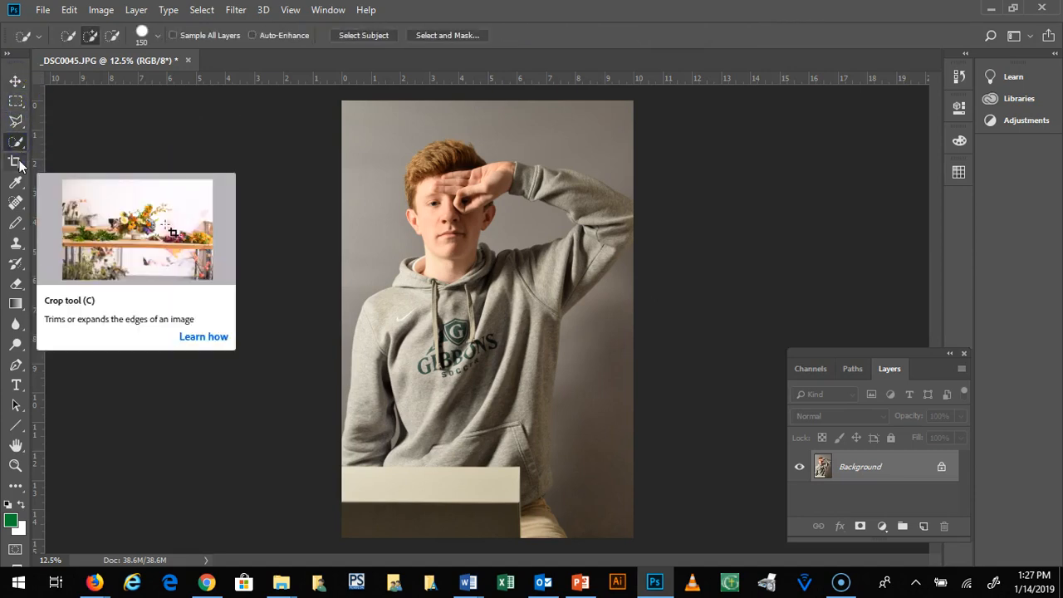
{"action": "left_click", "coordinate": [16, 162]}
Step: Choose the Rectangular Marquee tool and set its selection style to Fixed Size
{"action": "left_click", "coordinate": [15, 100]}
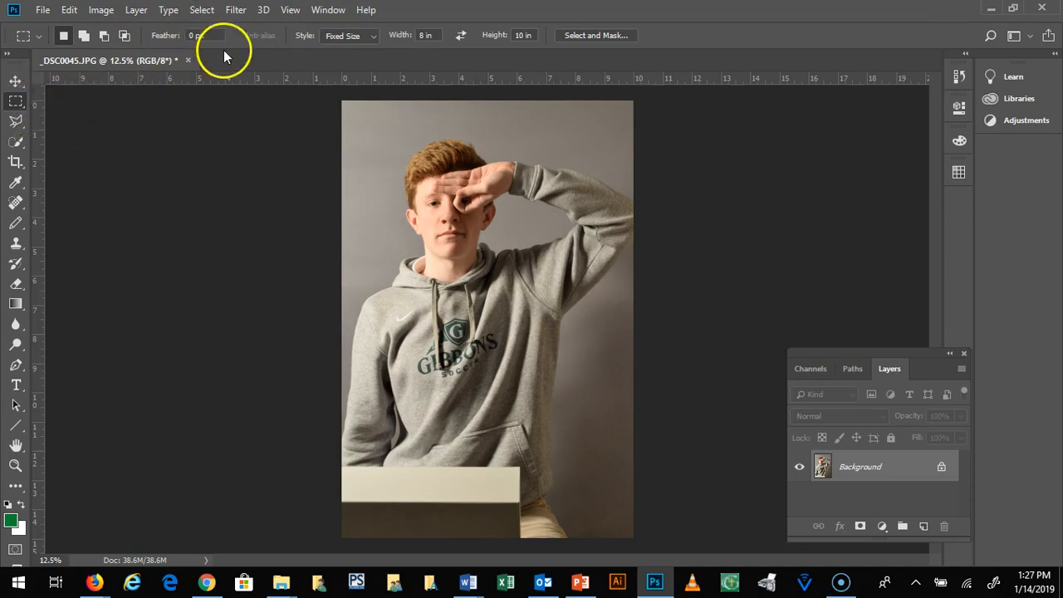
{"action": "left_click", "coordinate": [370, 35]}
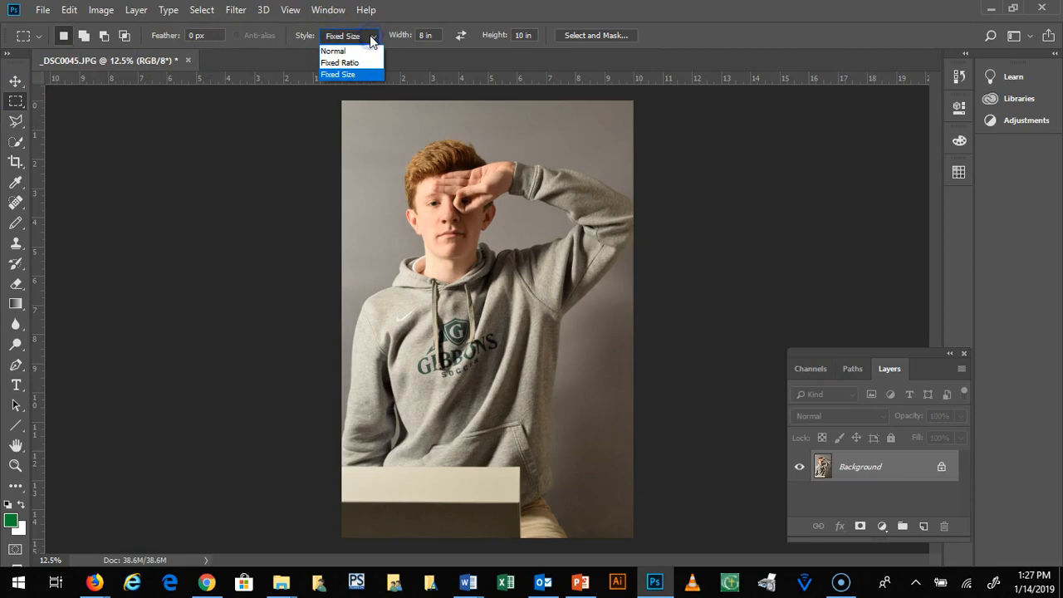
{"action": "left_click", "coordinate": [366, 51]}
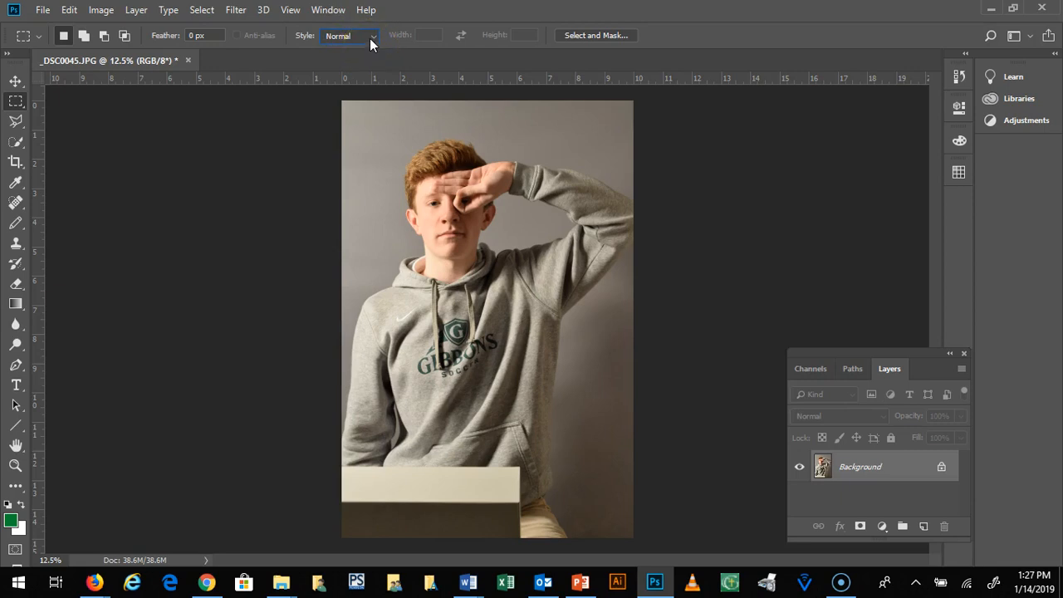
{"action": "left_click", "coordinate": [373, 35]}
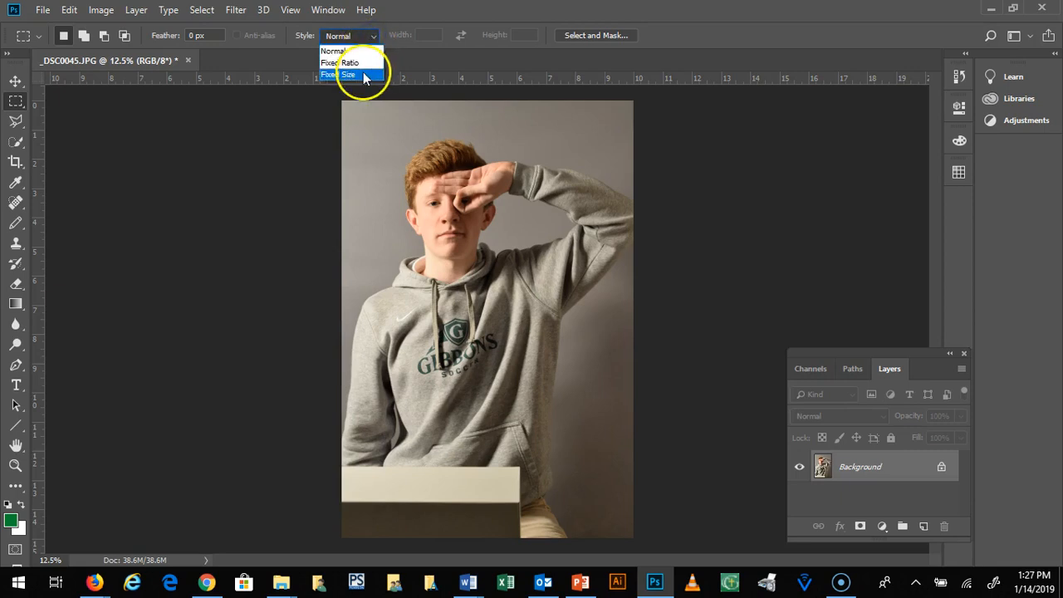
{"action": "left_click", "coordinate": [364, 74]}
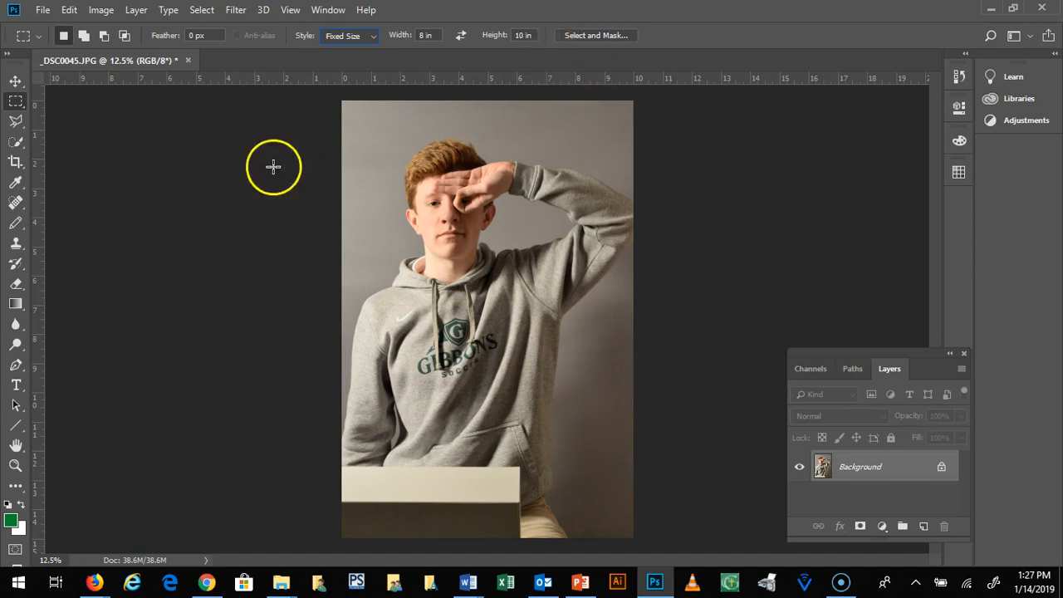
Step: Place the fixed 8 in by 10 in marquee on the portrait and move it to frame the head, raised hand and upper torso
{"action": "left_click", "coordinate": [395, 146]}
{"action": "left_click_drag", "start_coordinate": [467, 206], "coordinate": [442, 190]}
{"action": "left_click", "coordinate": [394, 120]}
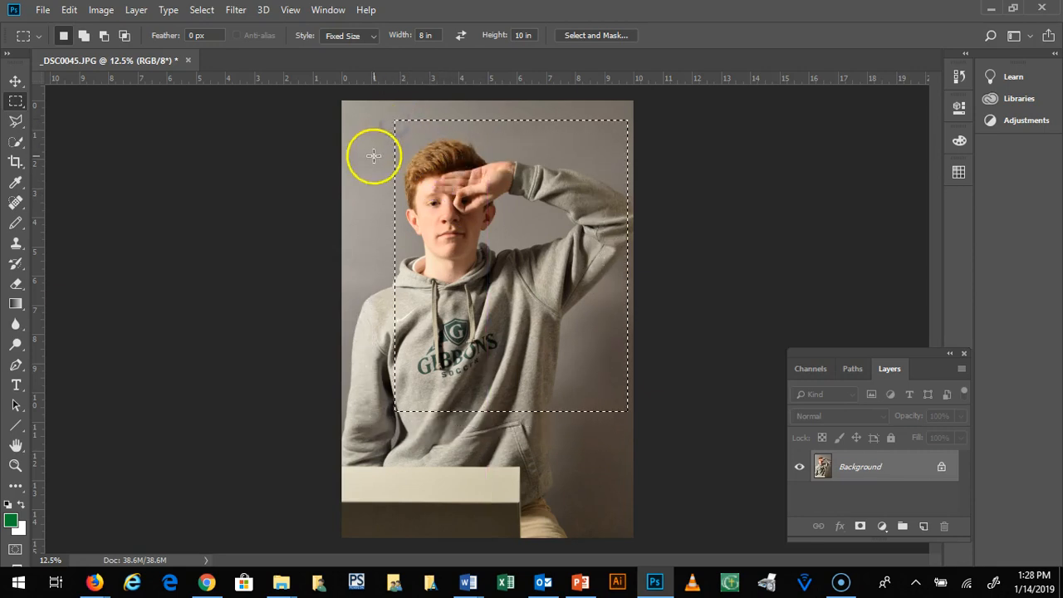
{"action": "left_click", "coordinate": [378, 480]}
{"action": "left_click_drag", "start_coordinate": [380, 230], "coordinate": [379, 178]}
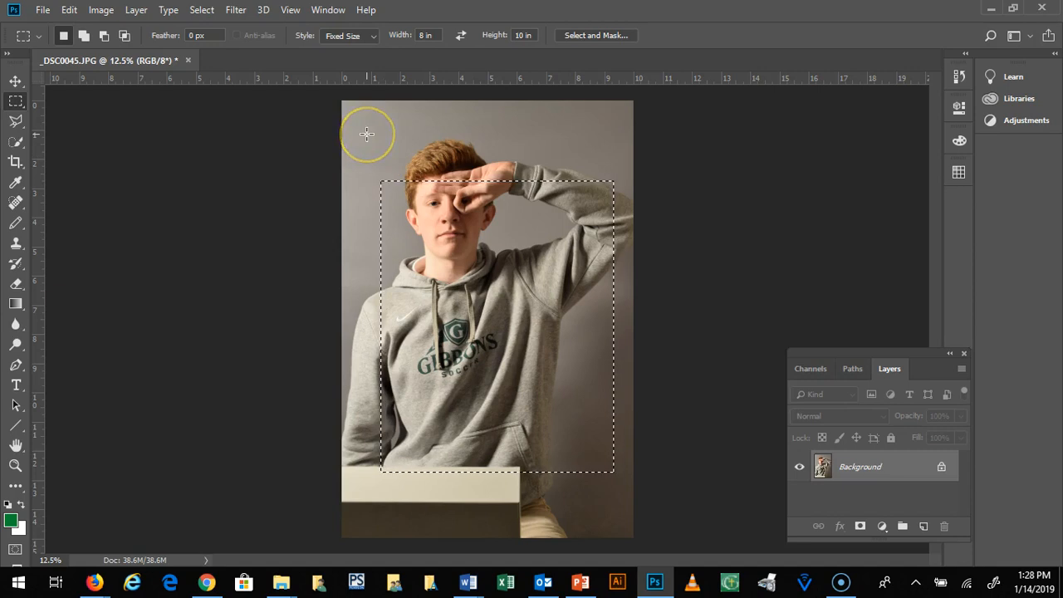
{"action": "left_click_drag", "start_coordinate": [367, 134], "coordinate": [395, 116]}
{"action": "left_click", "coordinate": [363, 170]}
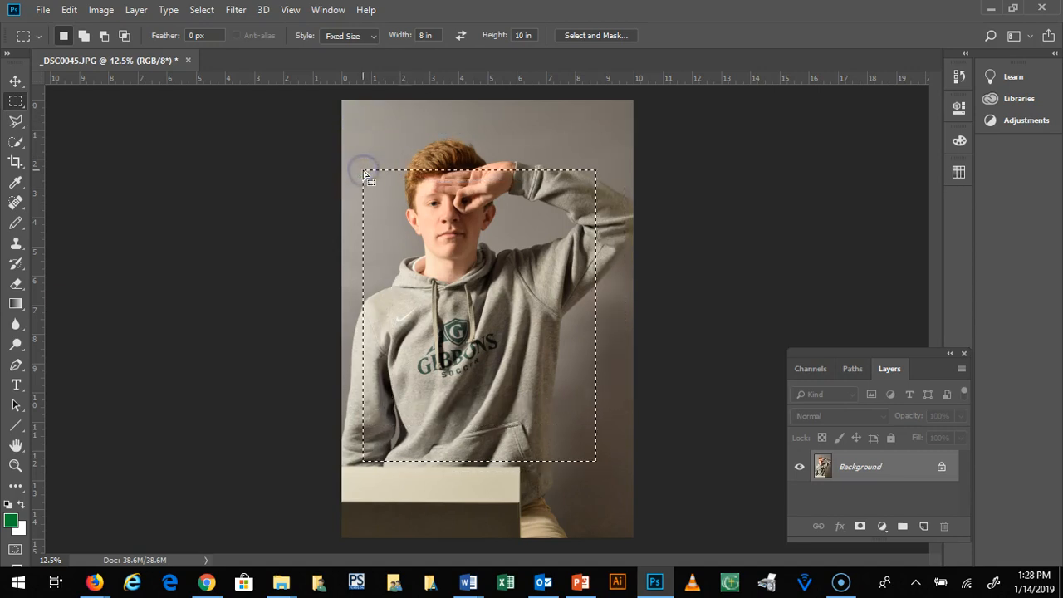
{"action": "left_click_drag", "start_coordinate": [451, 243], "coordinate": [460, 200]}
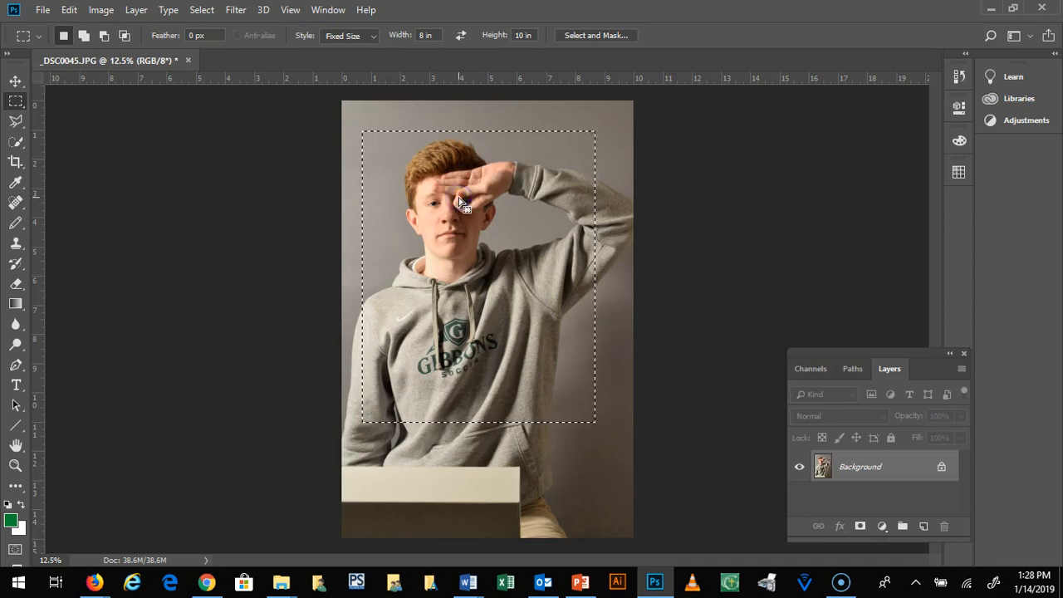
Step: Crop the portrait to the 8 in by 10 in marquee selection
{"action": "left_click", "coordinate": [102, 10]}
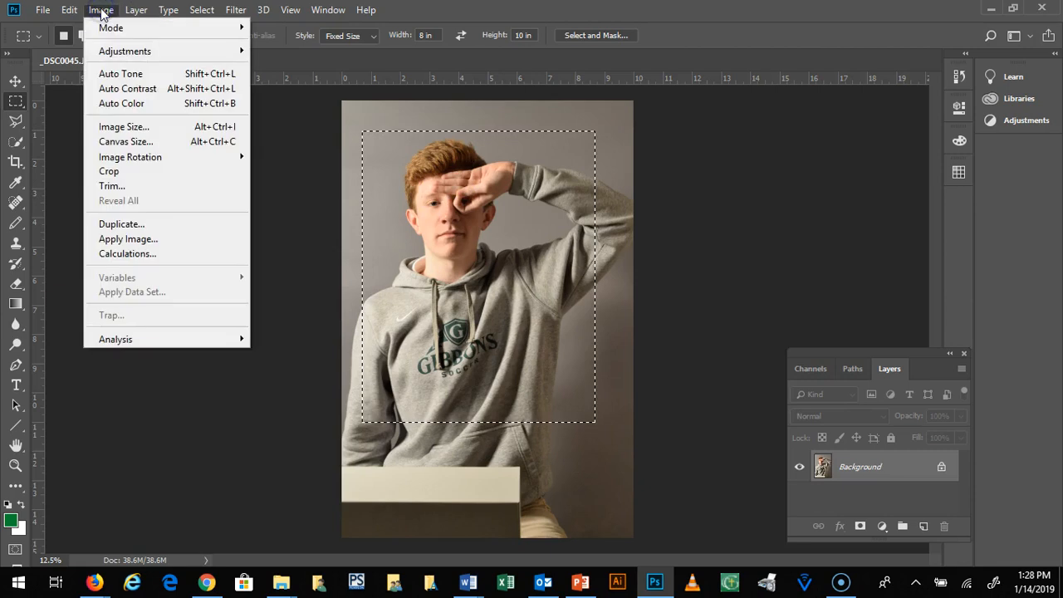
{"action": "left_click", "coordinate": [146, 171]}
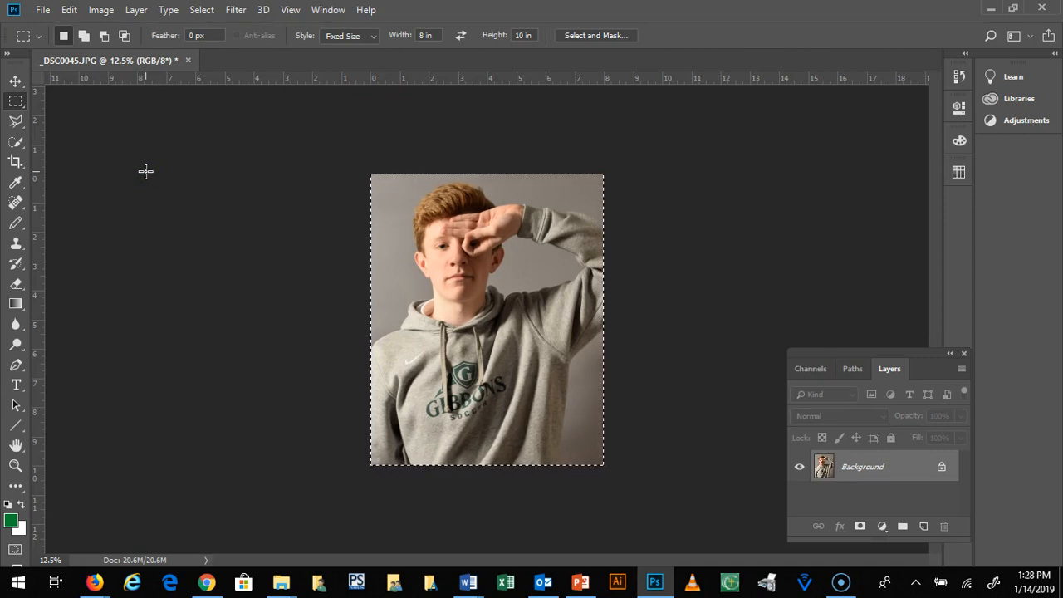
Step: Desaturate the cropped portrait to turn it into a black-and-white image
{"action": "key", "text": "ctrl+plus"}
{"action": "key", "text": "ctrl+plus"}
{"action": "key", "text": "ctrl+plus"}
{"action": "key", "text": "ctrl+minus"}
{"action": "key", "text": "ctrl+minus"}
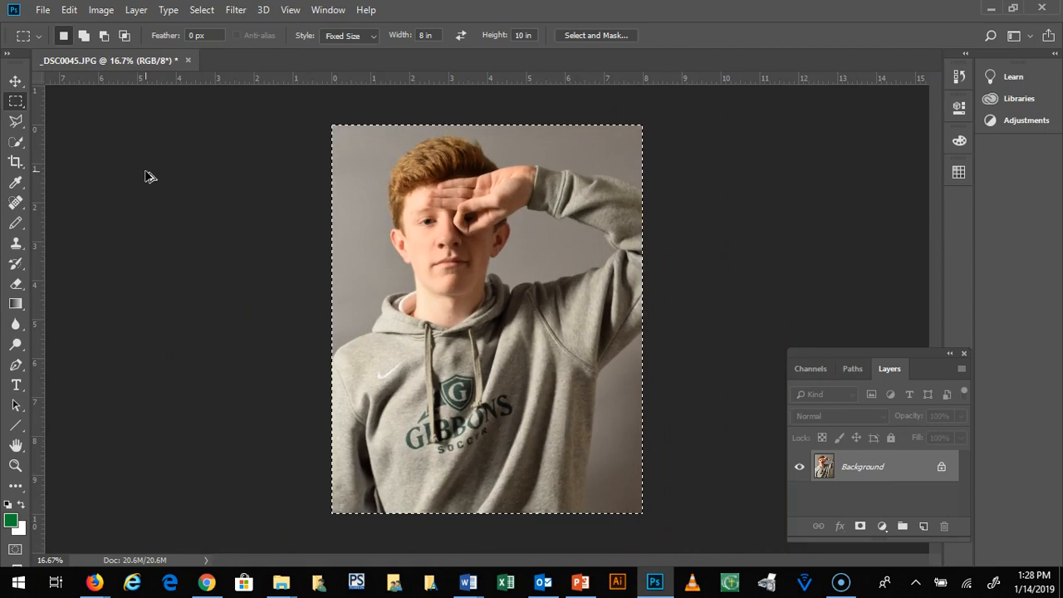
{"action": "key", "text": "ctrl+plus"}
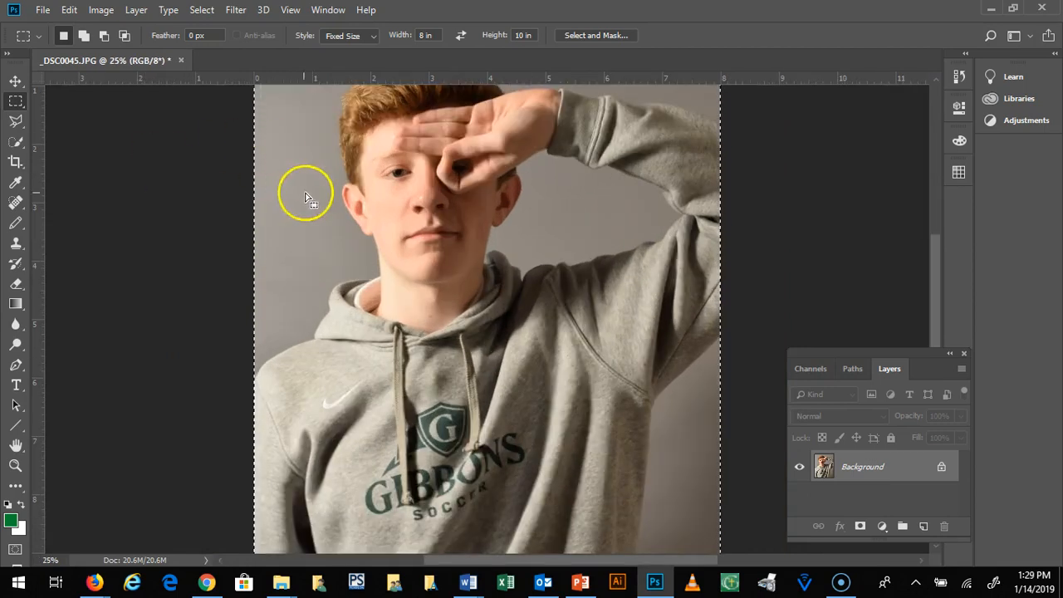
{"action": "left_click_drag", "start_coordinate": [938, 244], "coordinate": [936, 232]}
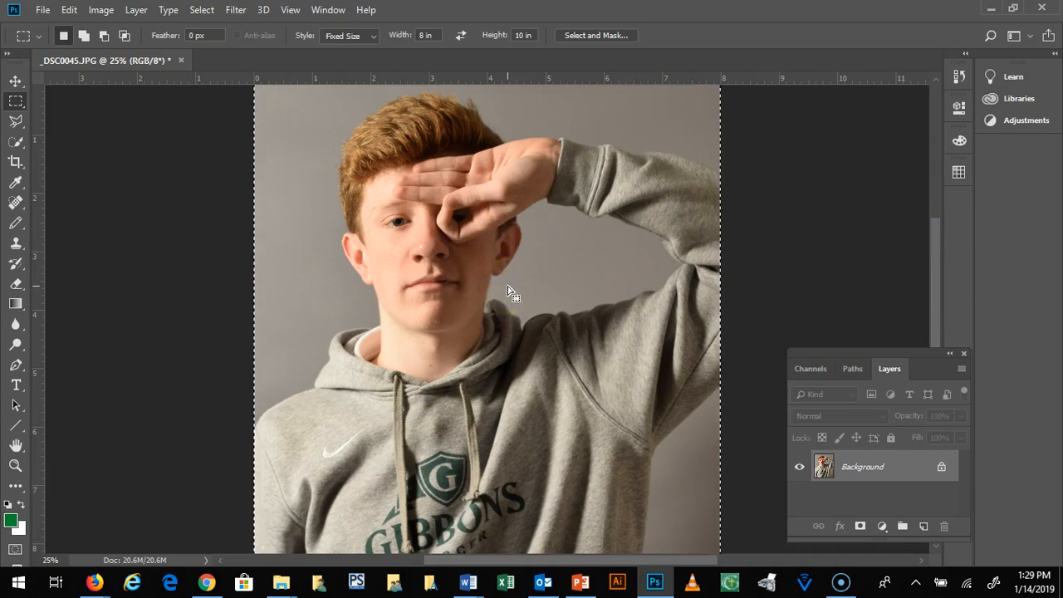
{"action": "left_click", "coordinate": [102, 11]}
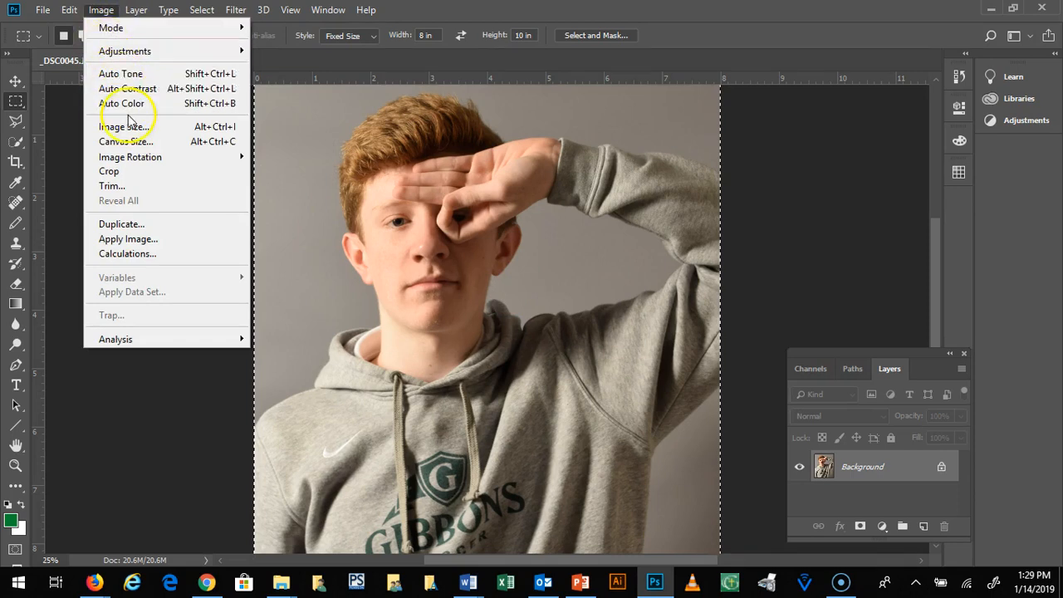
{"action": "mouse_move", "coordinate": [138, 52]}
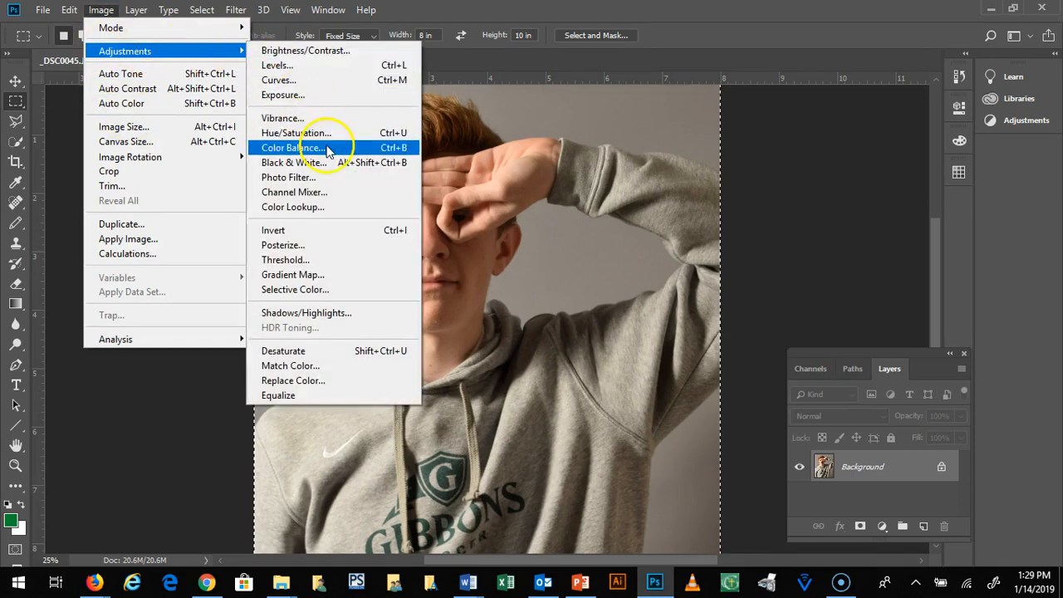
{"action": "left_click", "coordinate": [296, 352]}
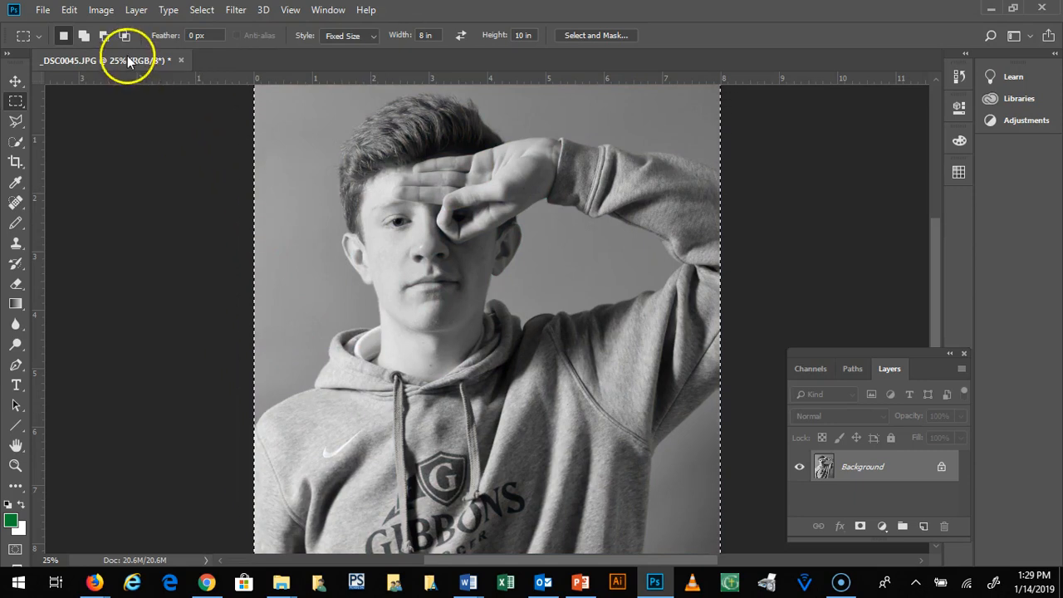
{"action": "left_click", "coordinate": [102, 10]}
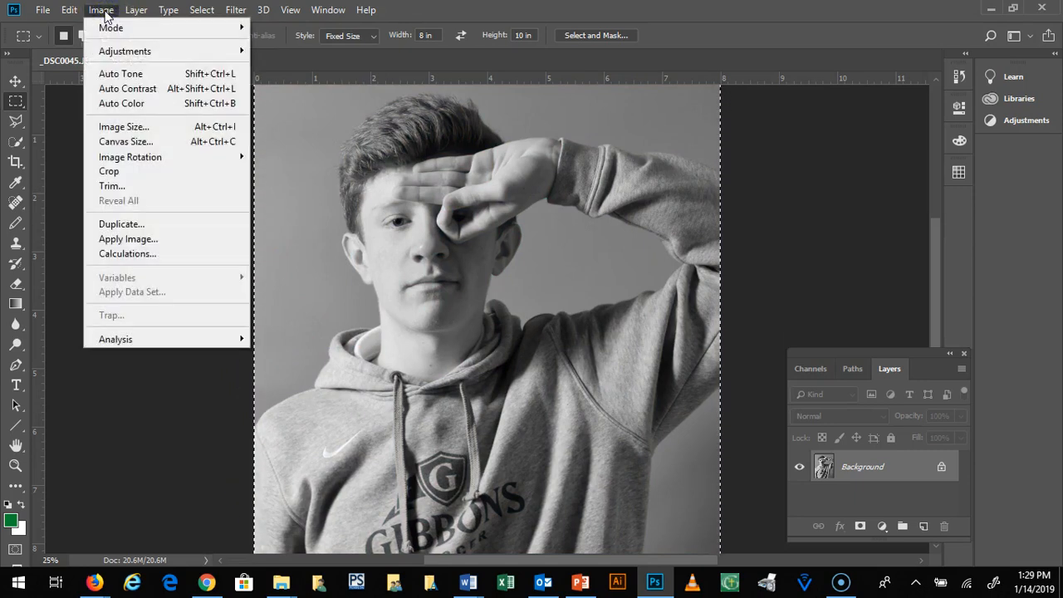
{"action": "mouse_move", "coordinate": [117, 49]}
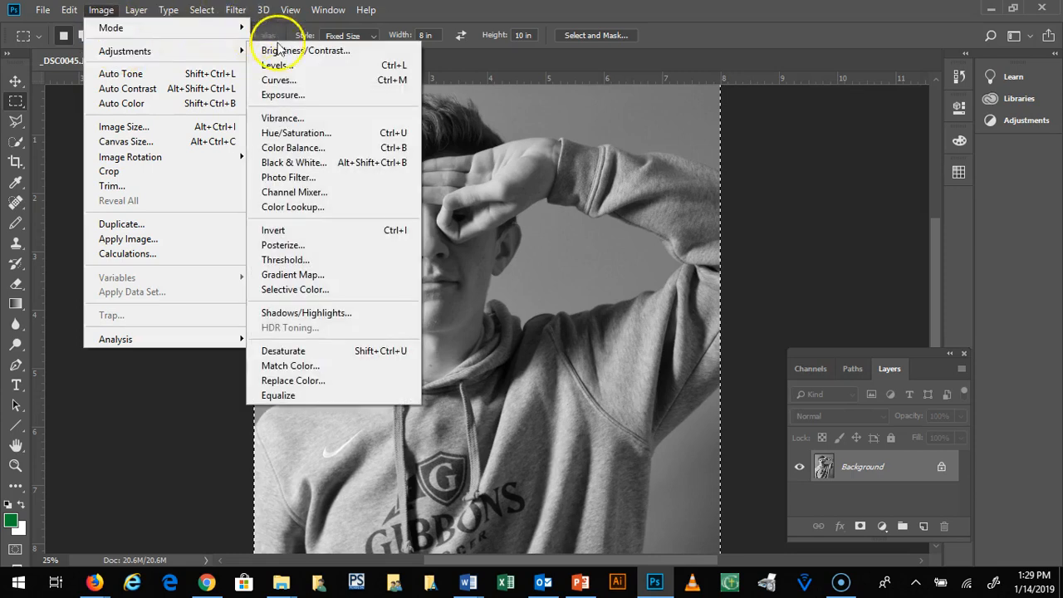
{"action": "left_click", "coordinate": [303, 68]}
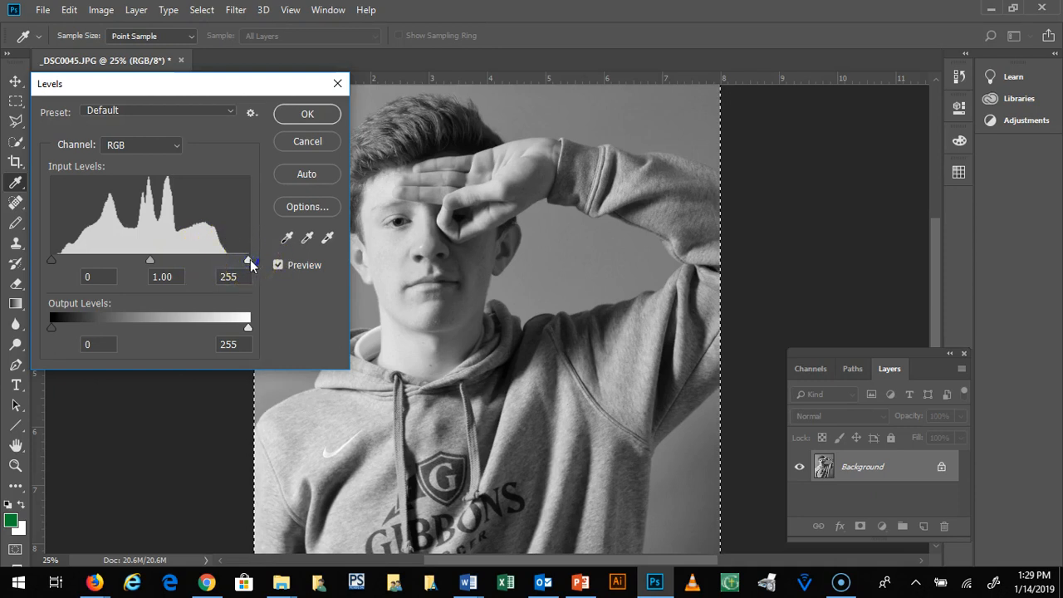
{"action": "mouse_move", "coordinate": [235, 261]}
{"action": "left_mouse_down"}
{"action": "mouse_move", "coordinate": [127, 259]}
{"action": "mouse_move", "coordinate": [97, 246]}
{"action": "mouse_move", "coordinate": [251, 260]}
{"action": "left_mouse_up"}
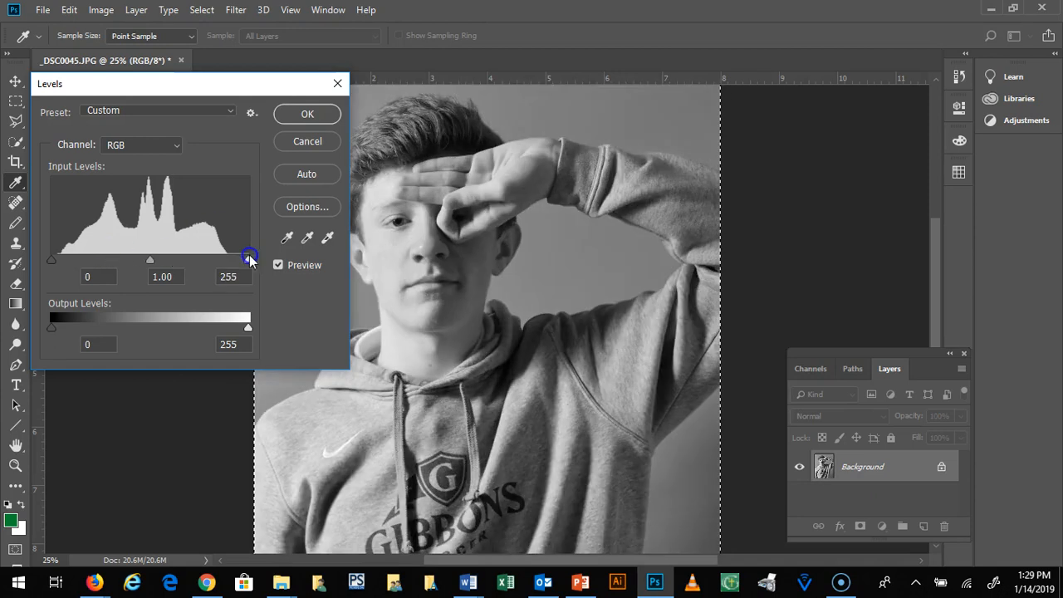
{"action": "left_click", "coordinate": [51, 262]}
{"action": "left_click_drag", "start_coordinate": [50, 262], "coordinate": [89, 264]}
{"action": "left_click_drag", "start_coordinate": [34, 264], "coordinate": [34, 264]}
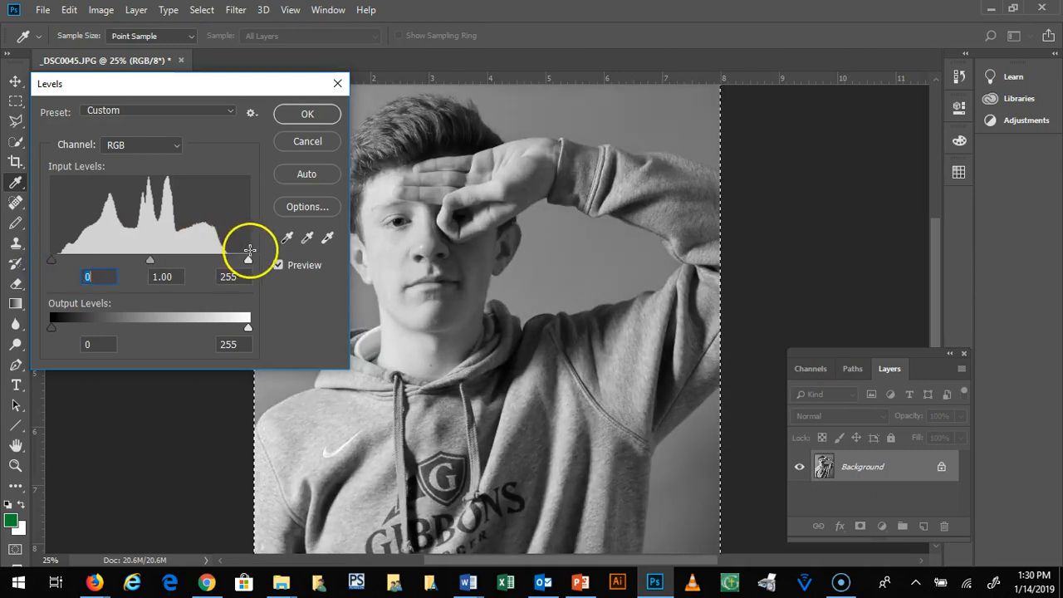
{"action": "left_click_drag", "start_coordinate": [249, 265], "coordinate": [226, 262]}
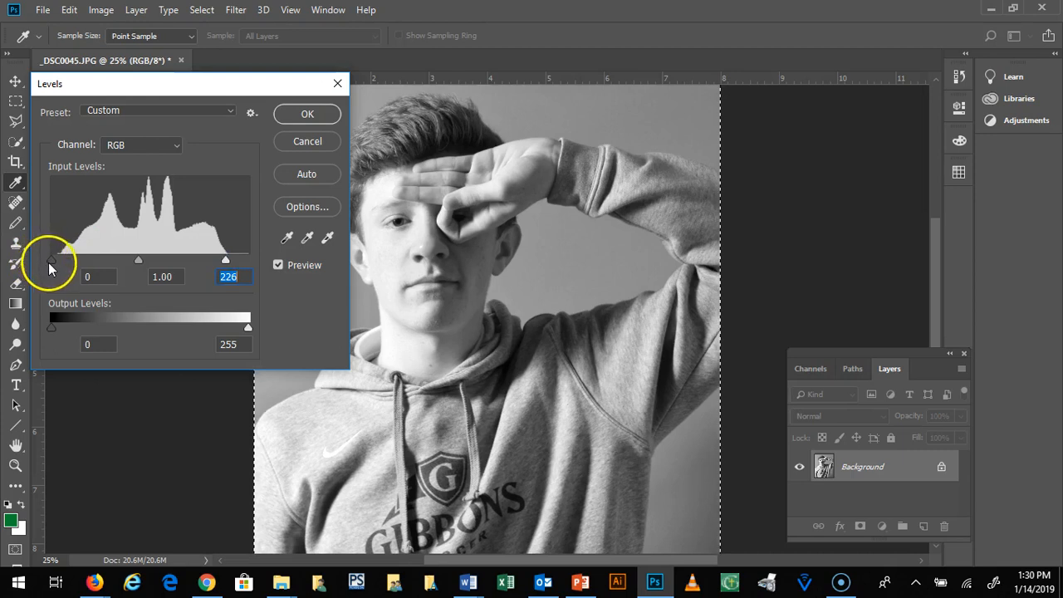
{"action": "left_click_drag", "start_coordinate": [51, 264], "coordinate": [62, 266]}
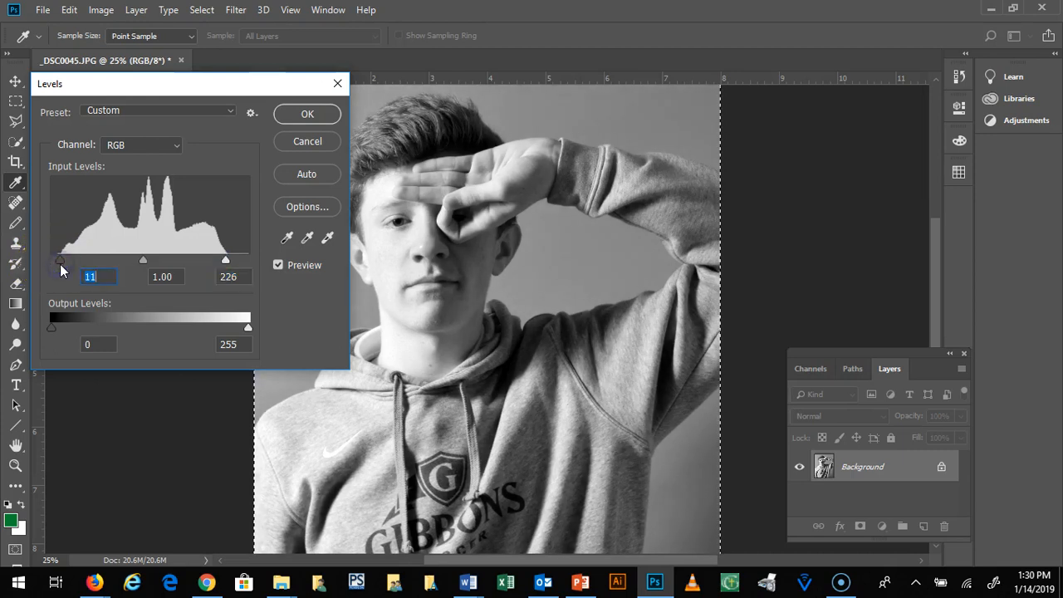
{"action": "left_click", "coordinate": [306, 142]}
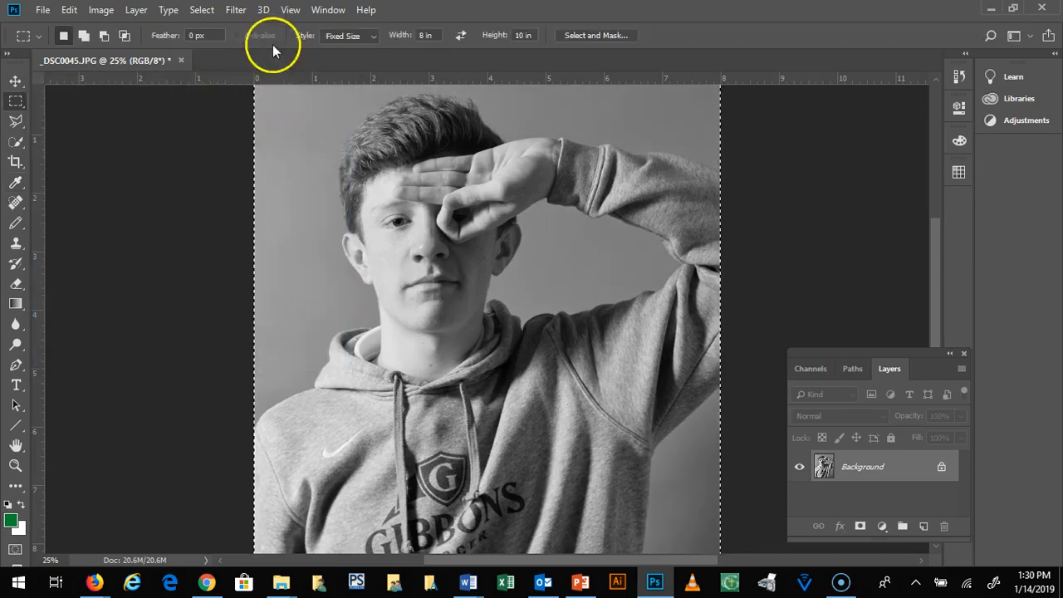
Step: Apply the automatic Levels correction to the black-and-white portrait
{"action": "left_click", "coordinate": [108, 10]}
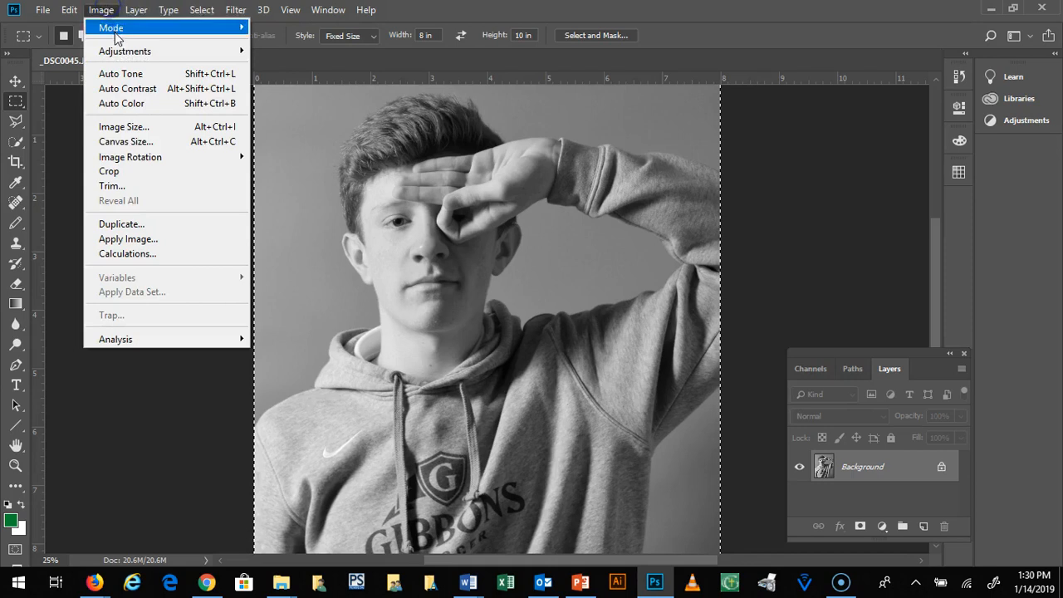
{"action": "mouse_move", "coordinate": [123, 49]}
{"action": "left_click", "coordinate": [300, 65]}
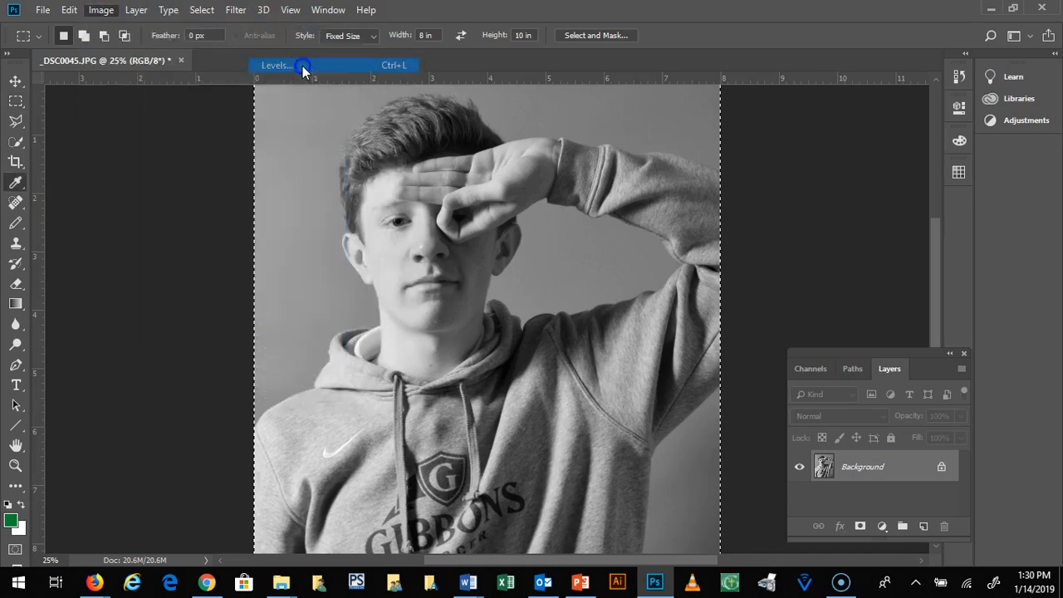
{"action": "left_click", "coordinate": [315, 174]}
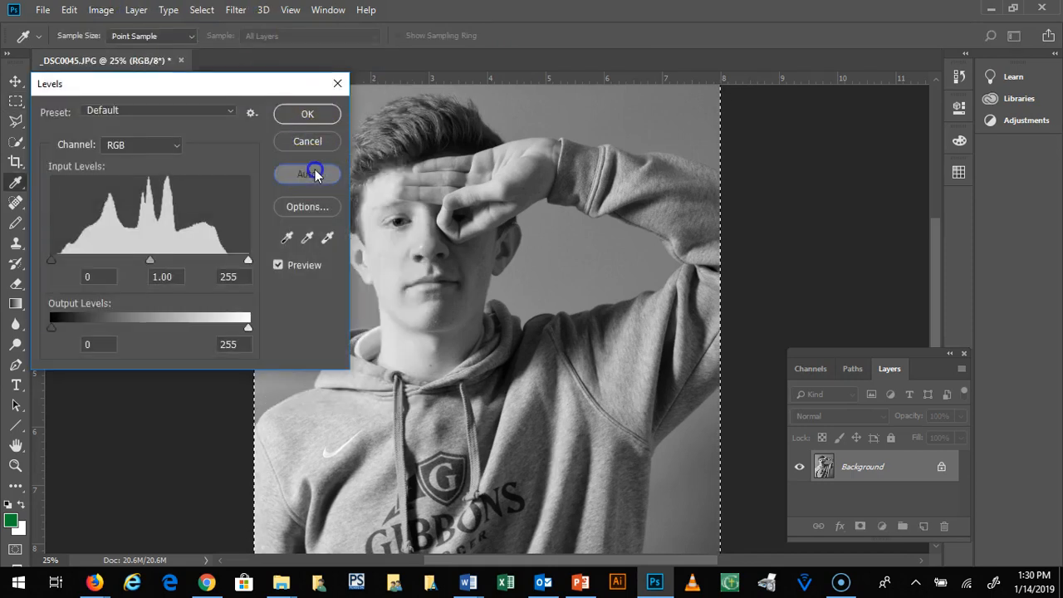
{"action": "left_click", "coordinate": [315, 174]}
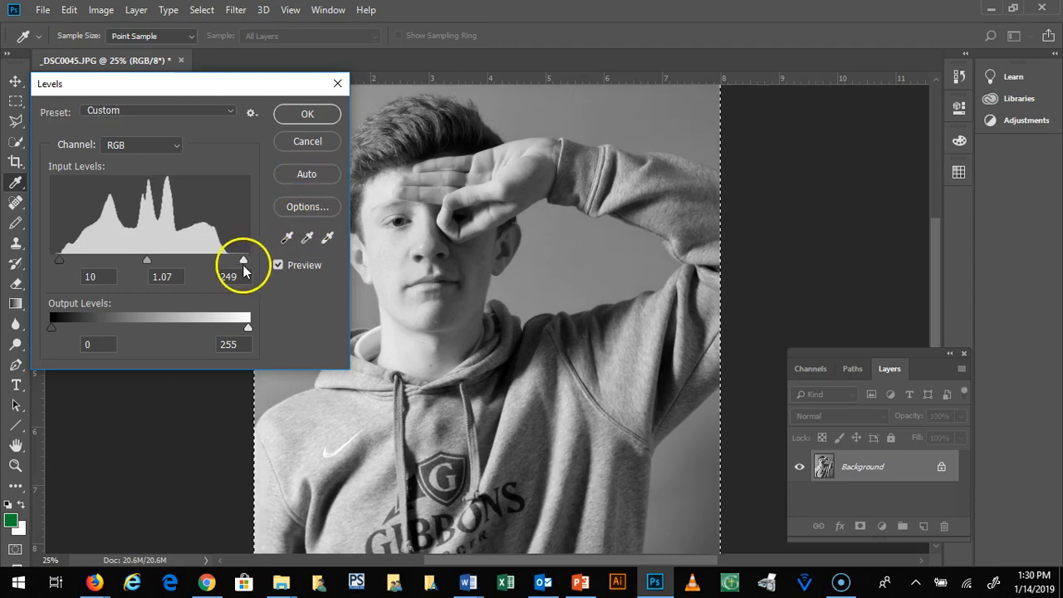
{"action": "left_click", "coordinate": [288, 178]}
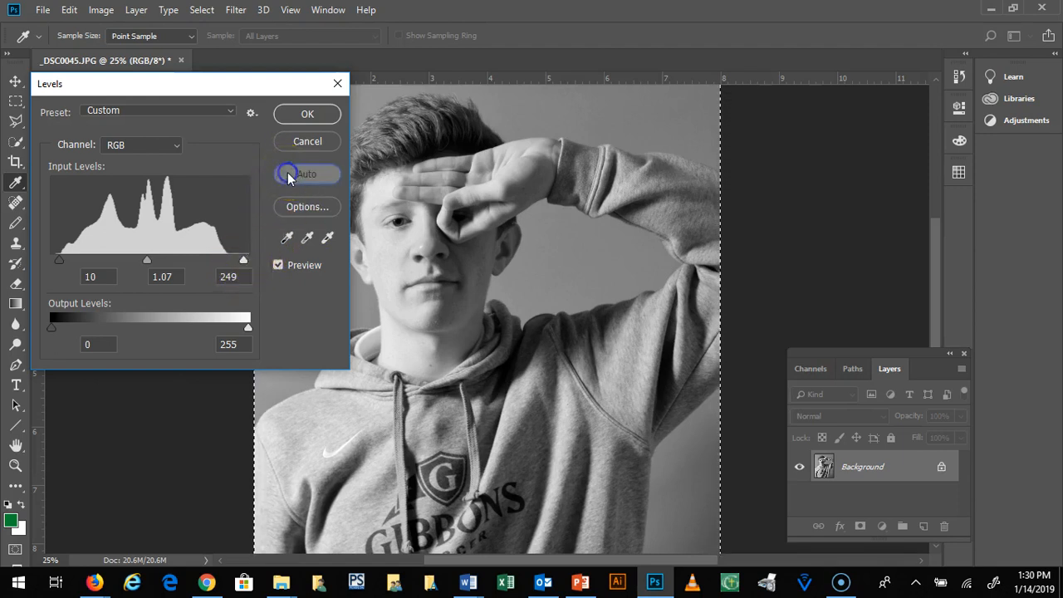
{"action": "left_click", "coordinate": [304, 115]}
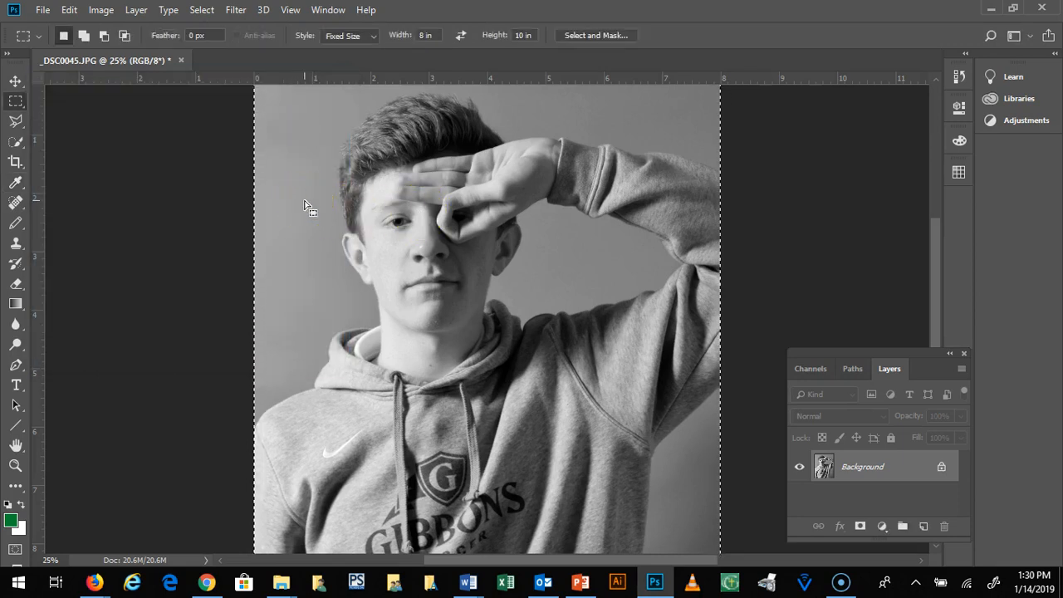
Step: Examine the uncovered eye at 300% and check the document's dimensions and resolution in Image Size
{"action": "left_click", "coordinate": [135, 204]}
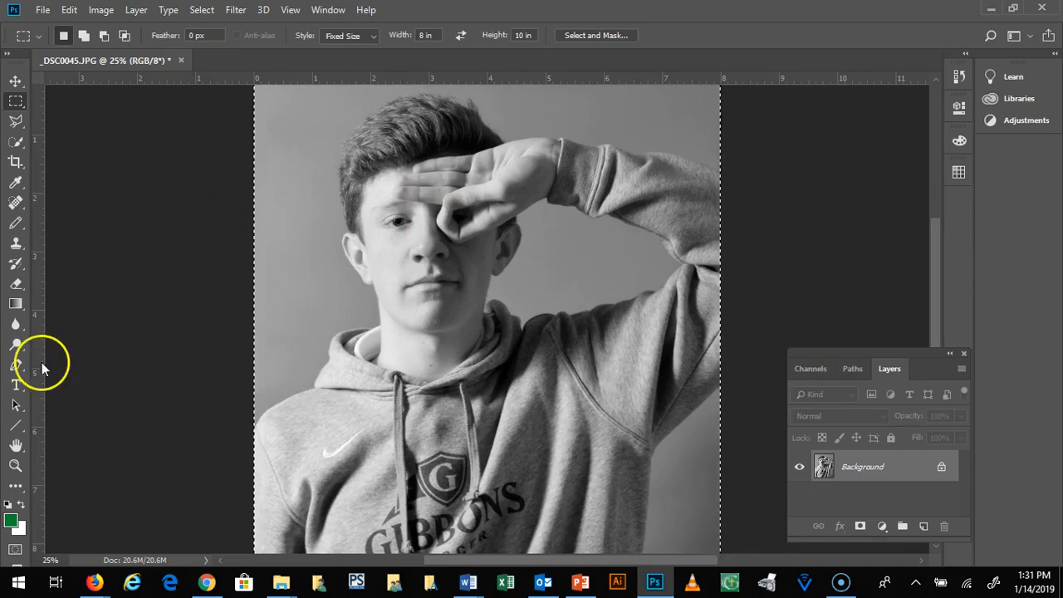
{"action": "left_click", "coordinate": [16, 465]}
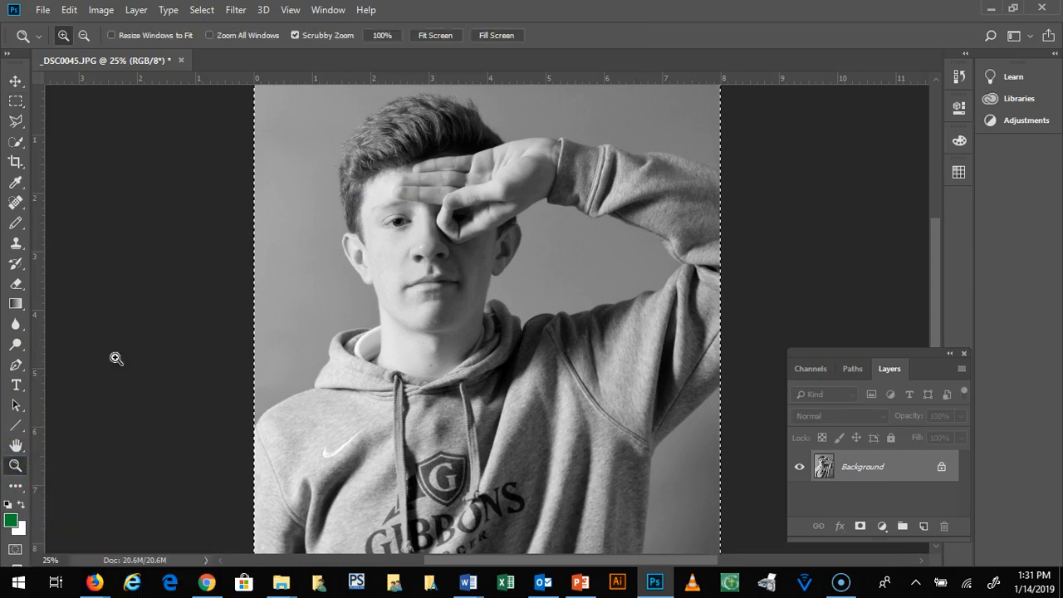
{"action": "left_click", "coordinate": [398, 144]}
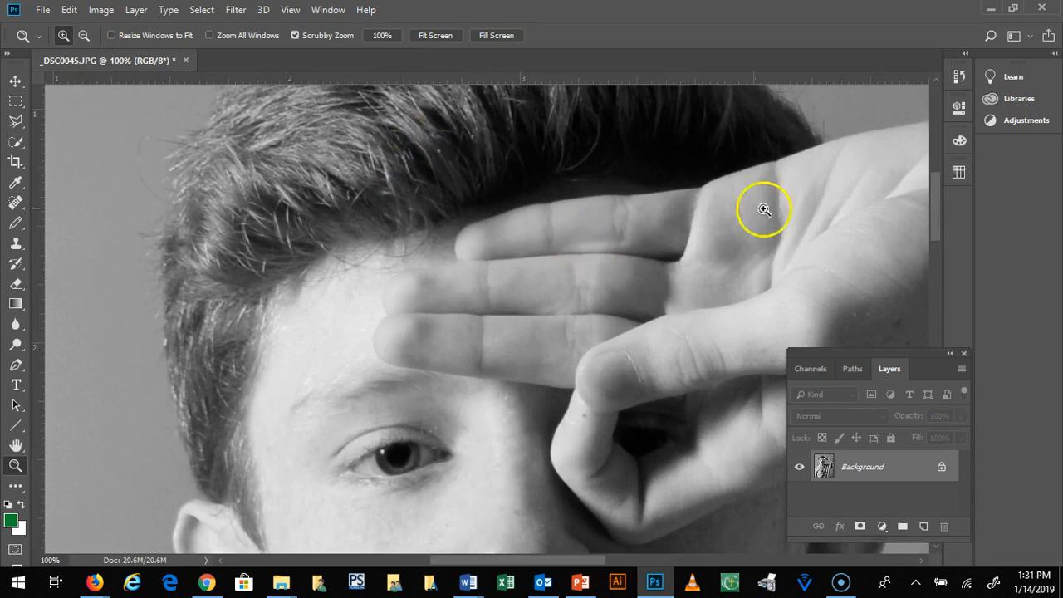
{"action": "left_click_drag", "start_coordinate": [937, 199], "coordinate": [984, 220]}
{"action": "left_click", "coordinate": [403, 296]}
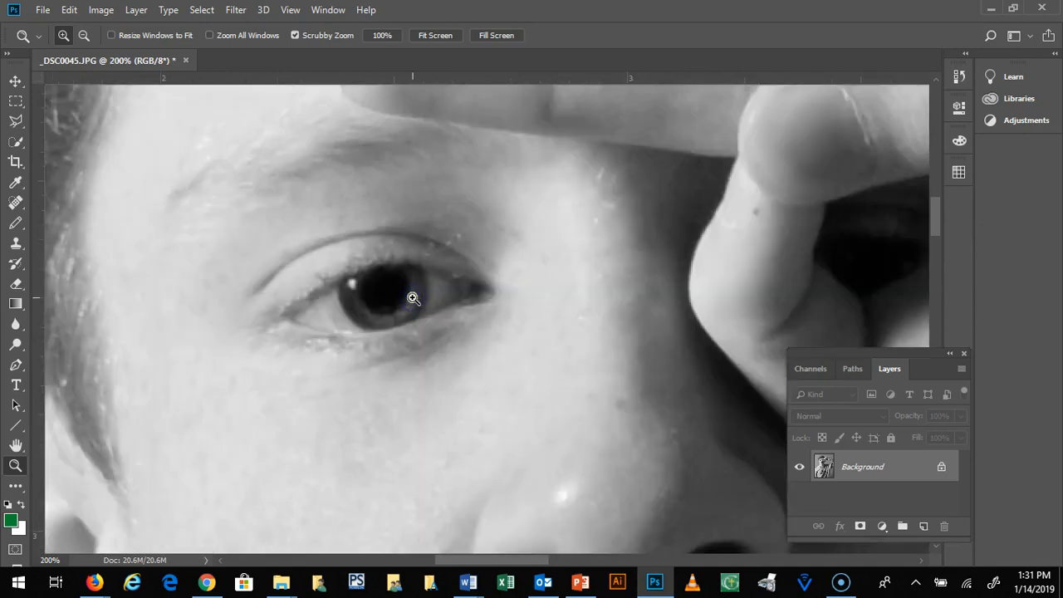
{"action": "left_click", "coordinate": [409, 296]}
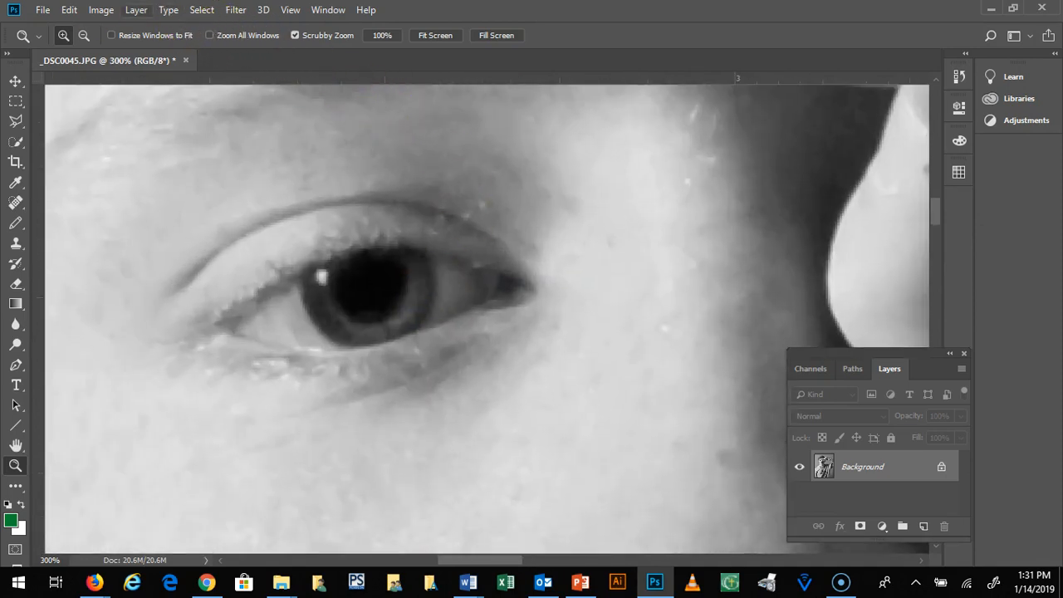
{"action": "left_click", "coordinate": [100, 10]}
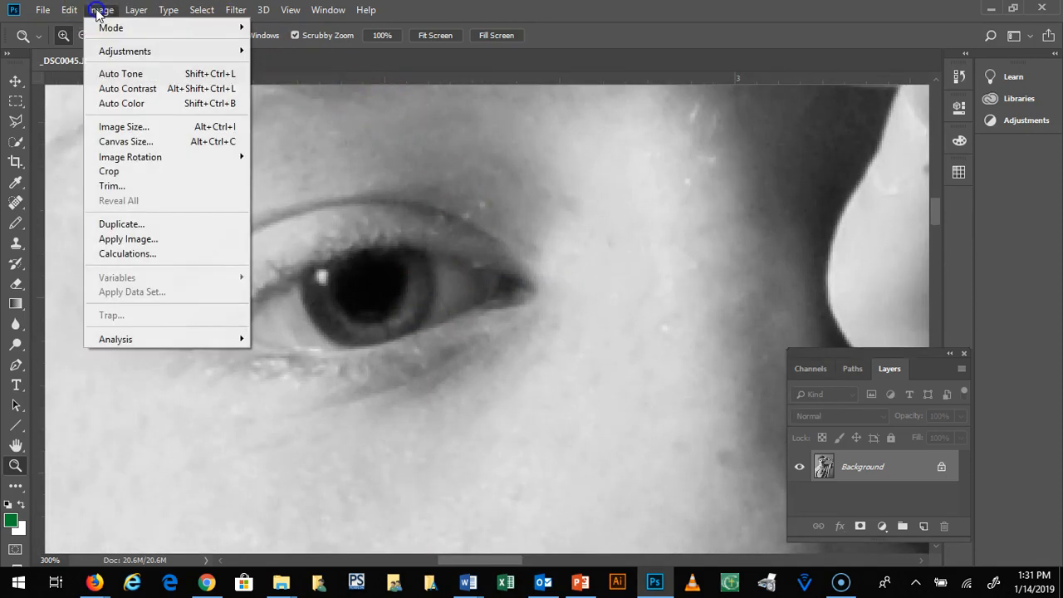
{"action": "left_click", "coordinate": [123, 127]}
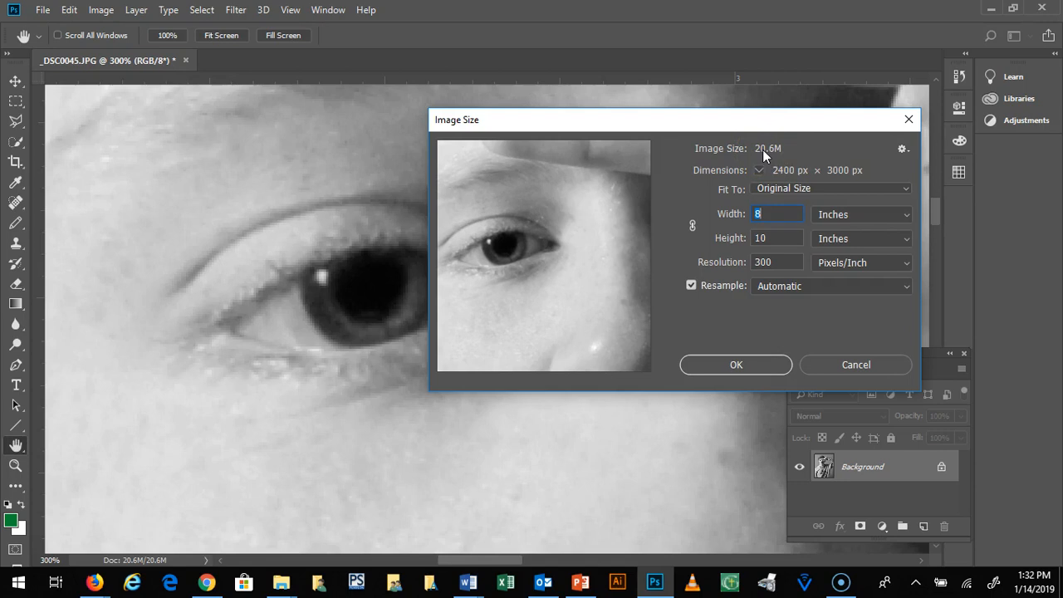
{"action": "left_click", "coordinate": [710, 366]}
{"action": "key", "text": "z"}
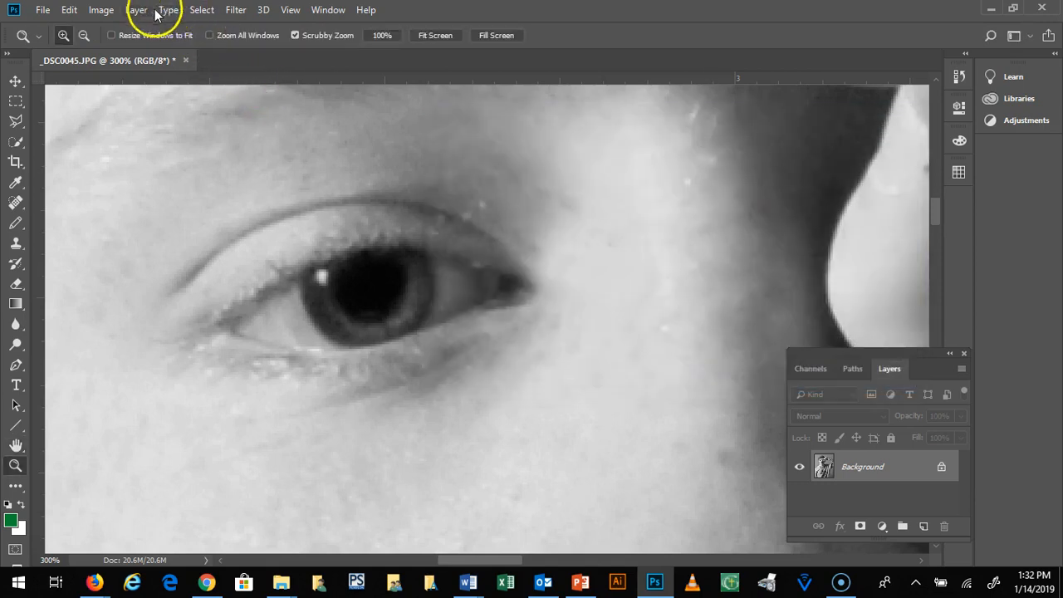
Step: Open the Unsharp Mask filter for the portrait and reset its Amount to 1% and Radius to 0.1 pixels
{"action": "left_click", "coordinate": [98, 9]}
{"action": "mouse_move", "coordinate": [133, 10]}
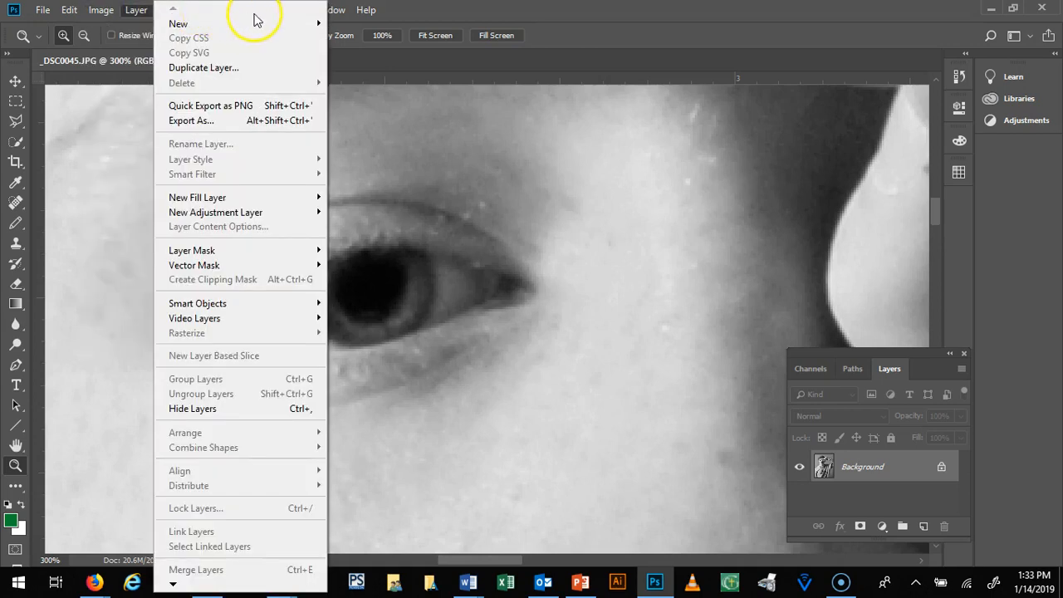
{"action": "mouse_move", "coordinate": [245, 10]}
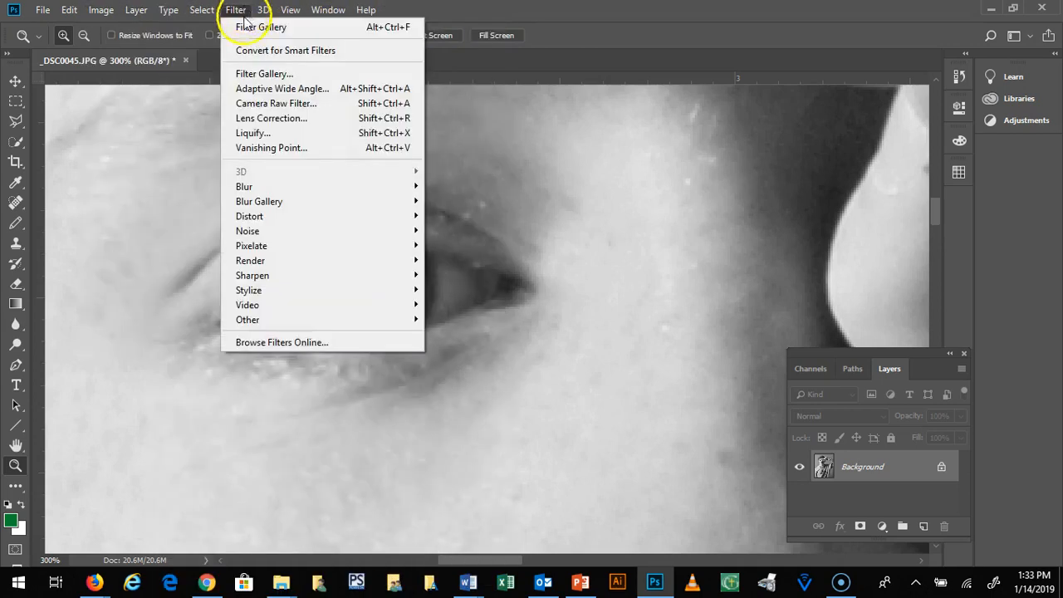
{"action": "mouse_move", "coordinate": [284, 283]}
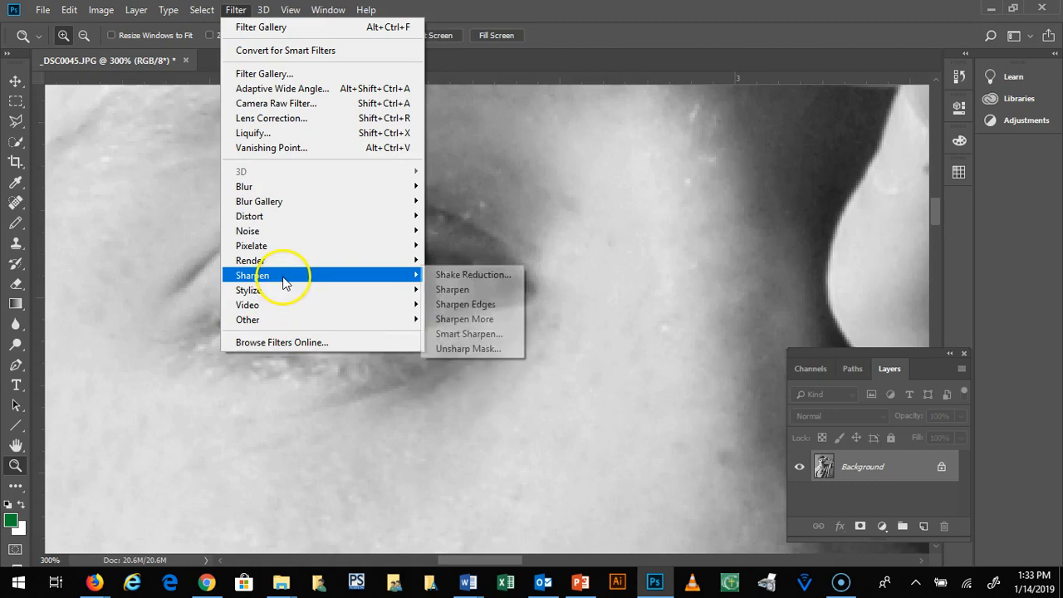
{"action": "left_click", "coordinate": [481, 353]}
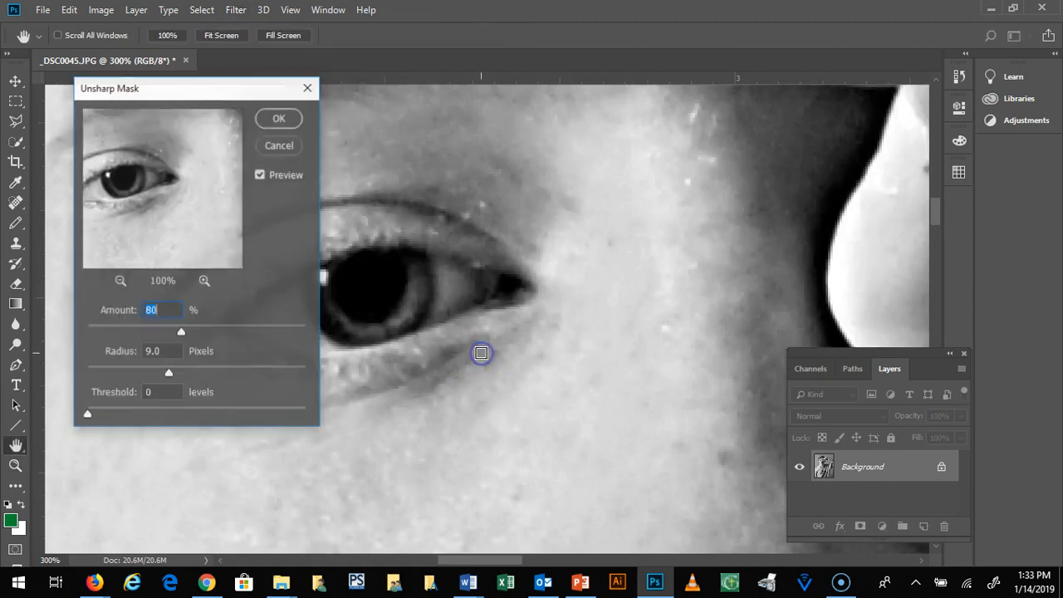
{"action": "left_click_drag", "start_coordinate": [186, 90], "coordinate": [752, 99]}
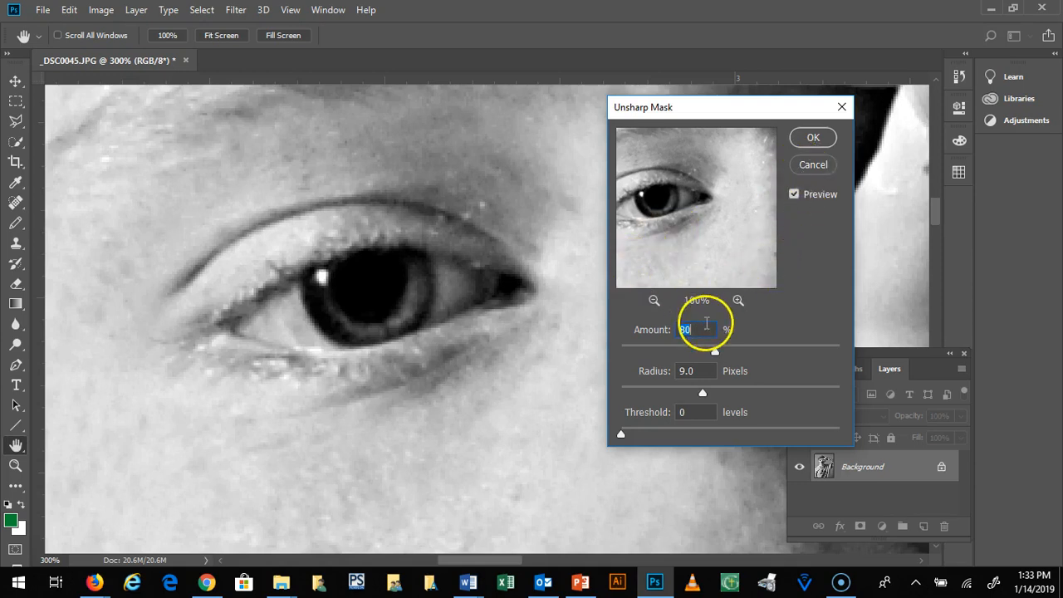
{"action": "left_click_drag", "start_coordinate": [716, 355], "coordinate": [582, 339]}
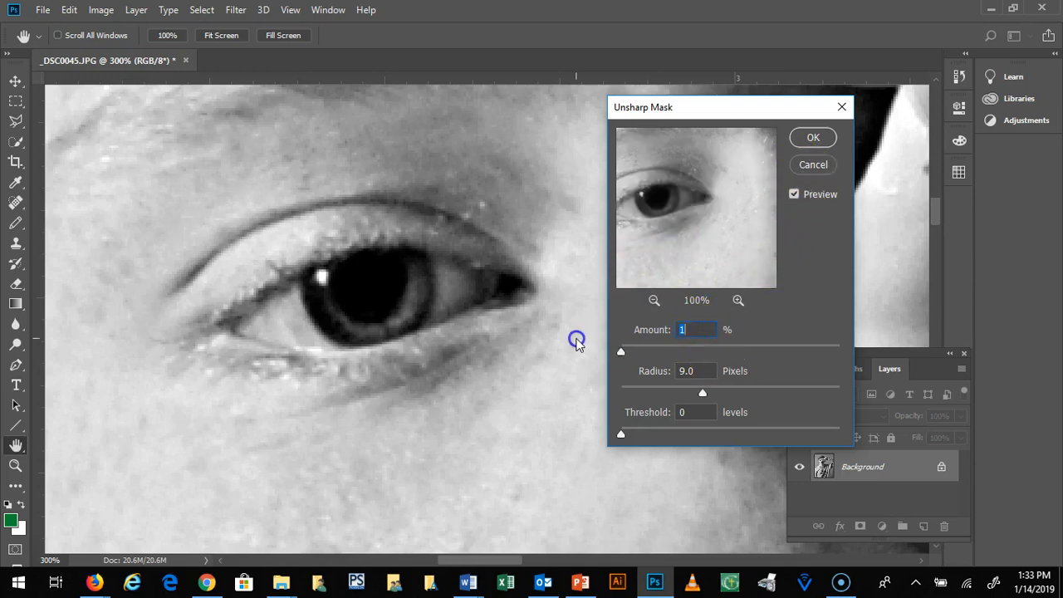
{"action": "left_click", "coordinate": [696, 373]}
{"action": "double_click", "coordinate": [700, 373]}
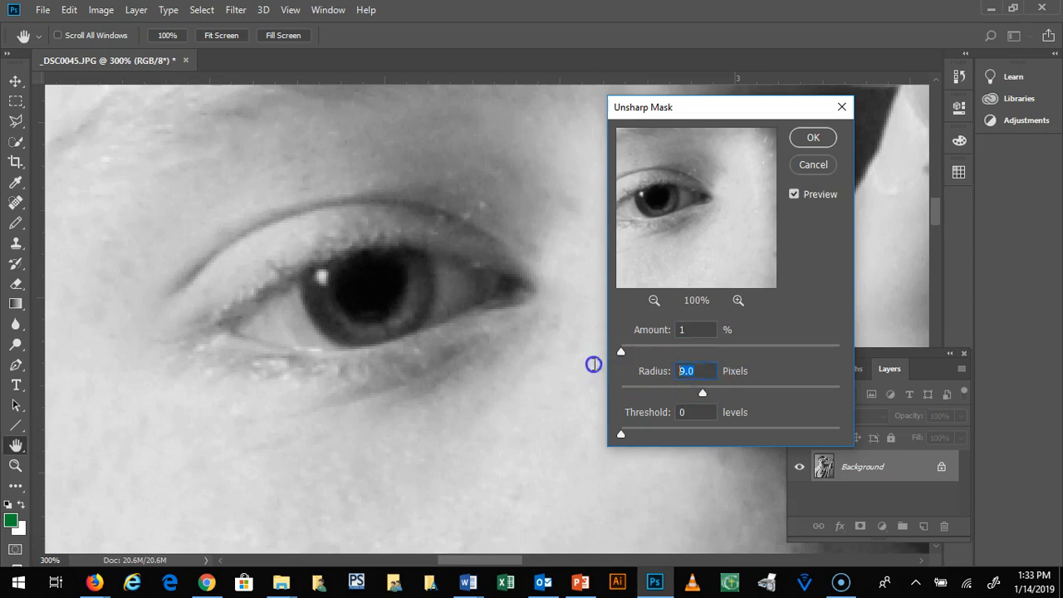
{"action": "type", "text": "0"}
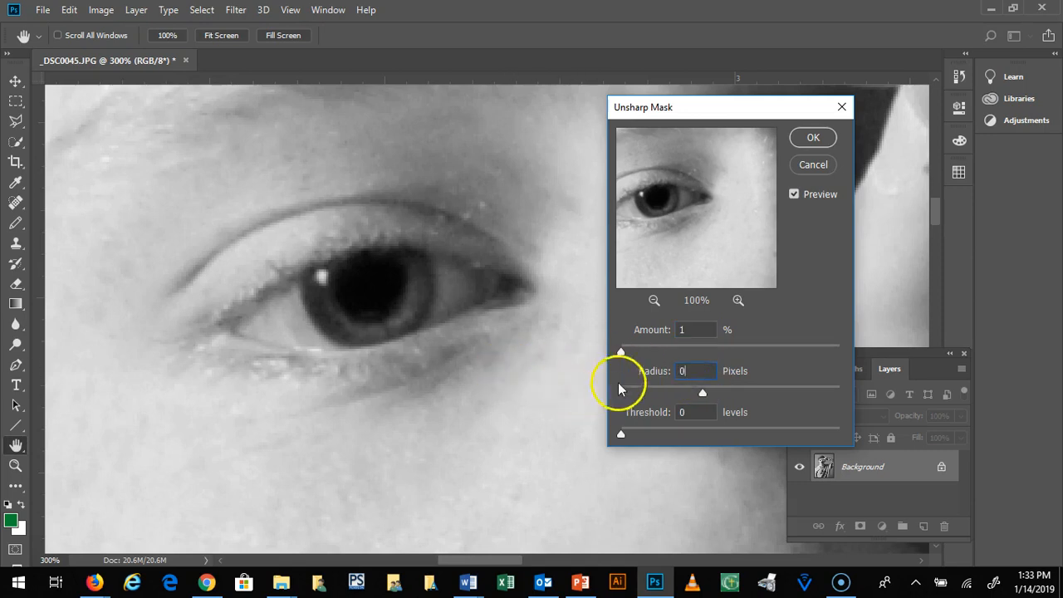
{"action": "left_click", "coordinate": [661, 378]}
{"action": "left_click", "coordinate": [524, 231]}
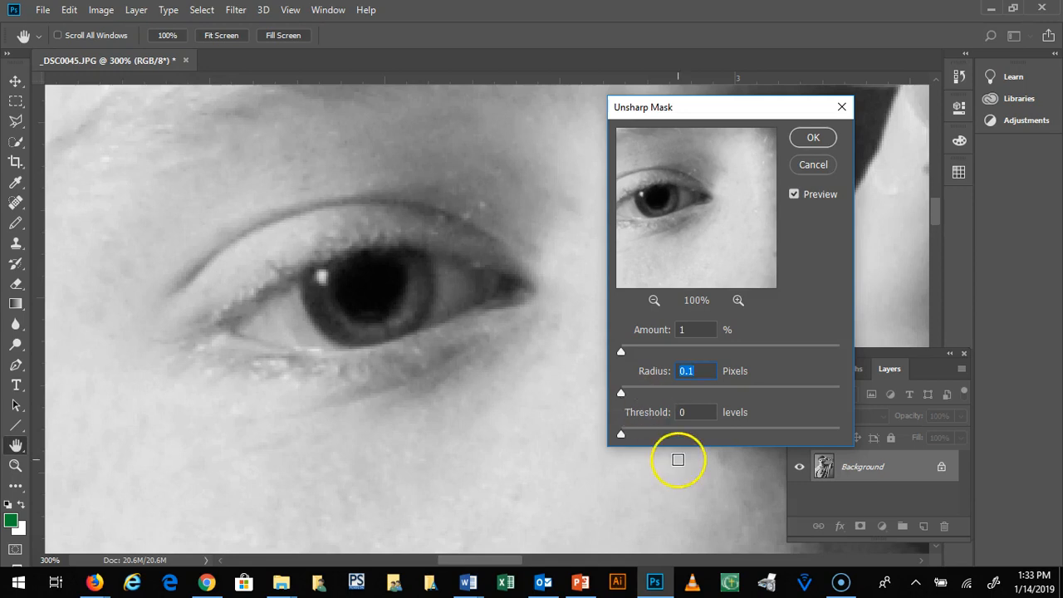
Step: Sharpen the portrait with Unsharp Mask at an Amount of 75% and a Radius of 8.0 pixels
{"action": "left_click_drag", "start_coordinate": [621, 355], "coordinate": [708, 365]}
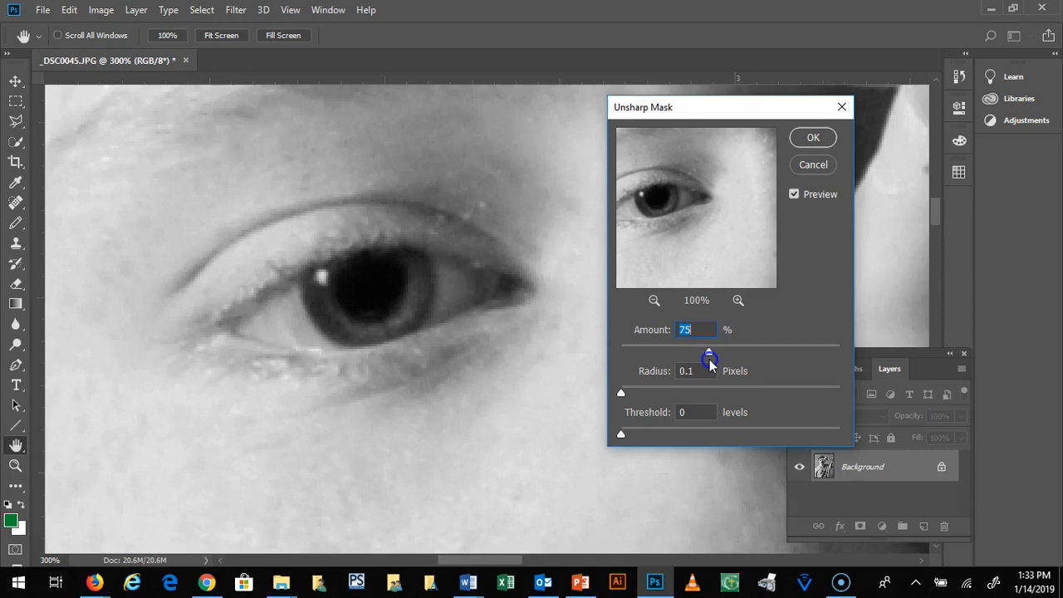
{"action": "left_click_drag", "start_coordinate": [624, 394], "coordinate": [696, 404]}
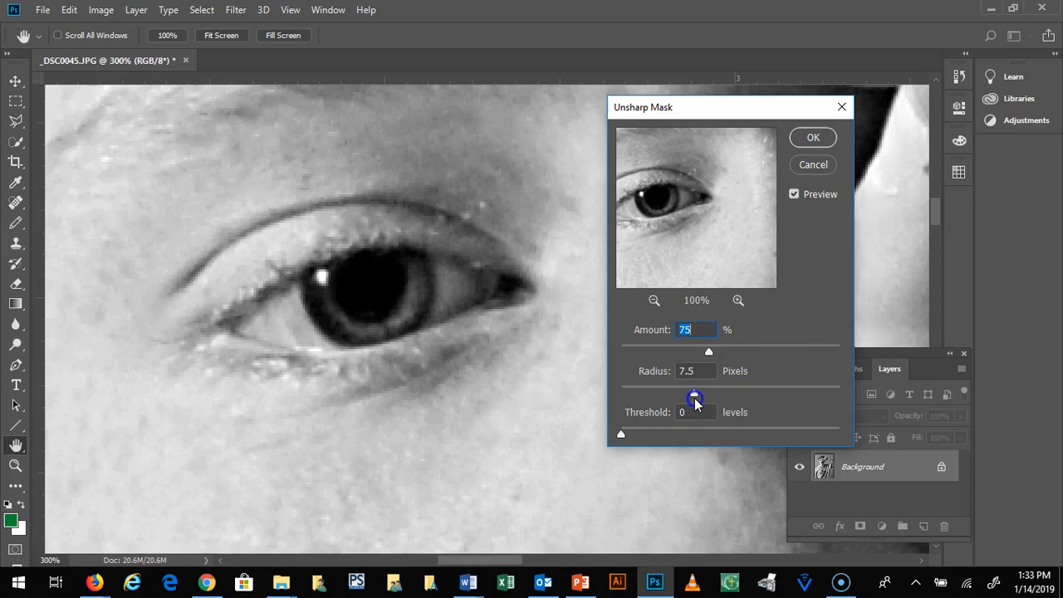
{"action": "left_click_drag", "start_coordinate": [696, 404], "coordinate": [843, 414]}
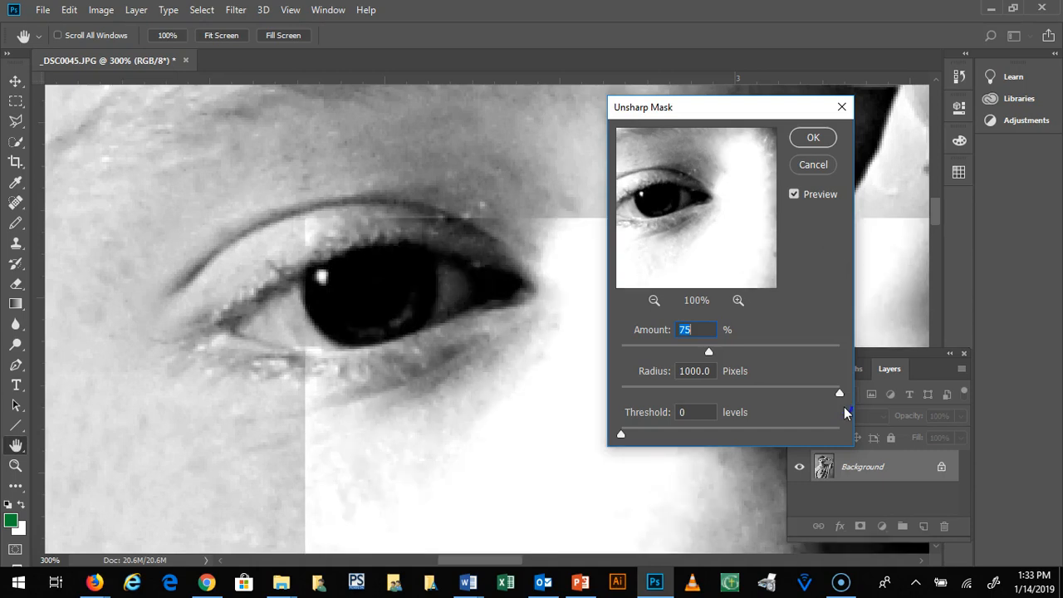
{"action": "left_click_drag", "start_coordinate": [839, 393], "coordinate": [703, 394]}
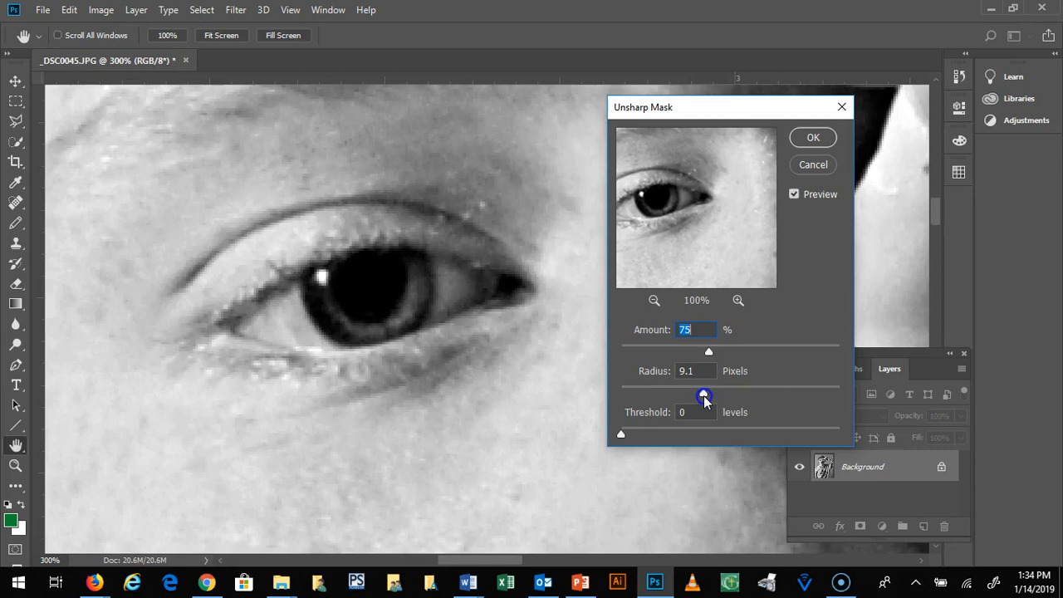
{"action": "left_click_drag", "start_coordinate": [704, 395], "coordinate": [703, 397]}
{"action": "left_click_drag", "start_coordinate": [699, 396], "coordinate": [696, 408]}
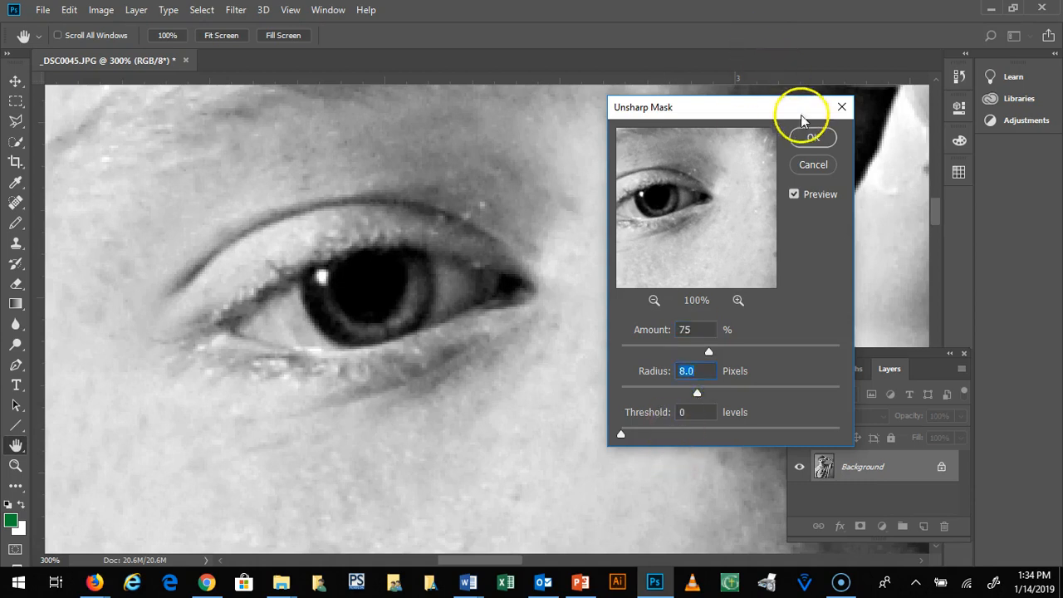
{"action": "left_click", "coordinate": [813, 137]}
Step: Compare the uncovered eye with and without the sharpening by repeatedly undoing and redoing the filter
{"action": "key", "text": "z"}
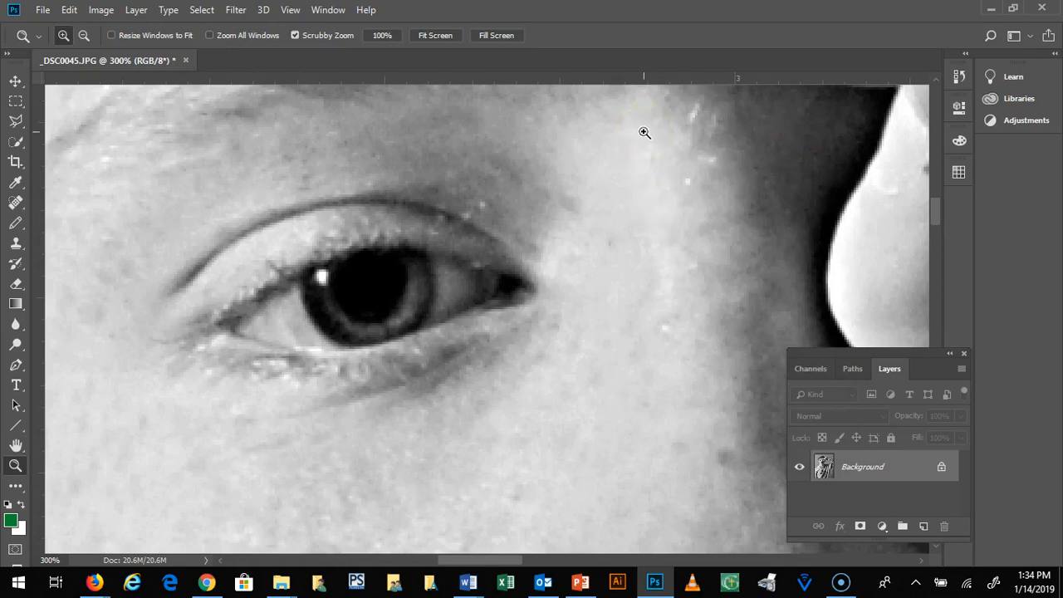
{"action": "key", "text": "ctrl+z"}
{"action": "key", "text": "ctrl+shift+z"}
{"action": "key", "text": "ctrl+z"}
{"action": "key", "text": "ctrl+shift+z"}
{"action": "key", "text": "ctrl+z"}
{"action": "key", "text": "ctrl+shift+z"}
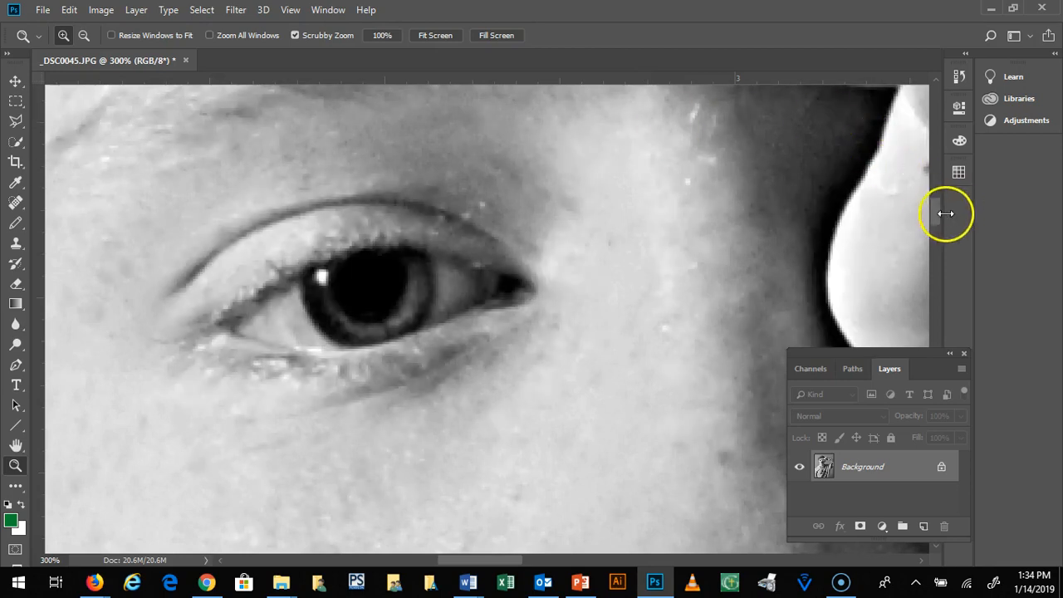
Step: Compare the hair above the forehead with and without the sharpening by toggling the last change
{"action": "scroll", "coordinate": [925, 175], "scroll_direction": "up", "scroll_amount": 10}
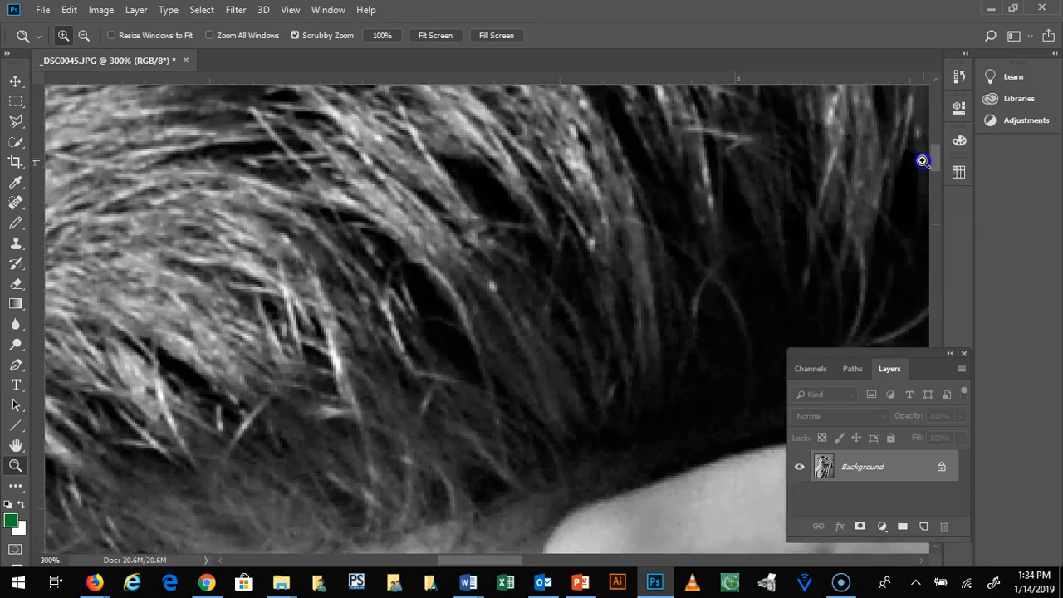
{"action": "scroll", "coordinate": [923, 161], "scroll_direction": "up", "scroll_amount": 5}
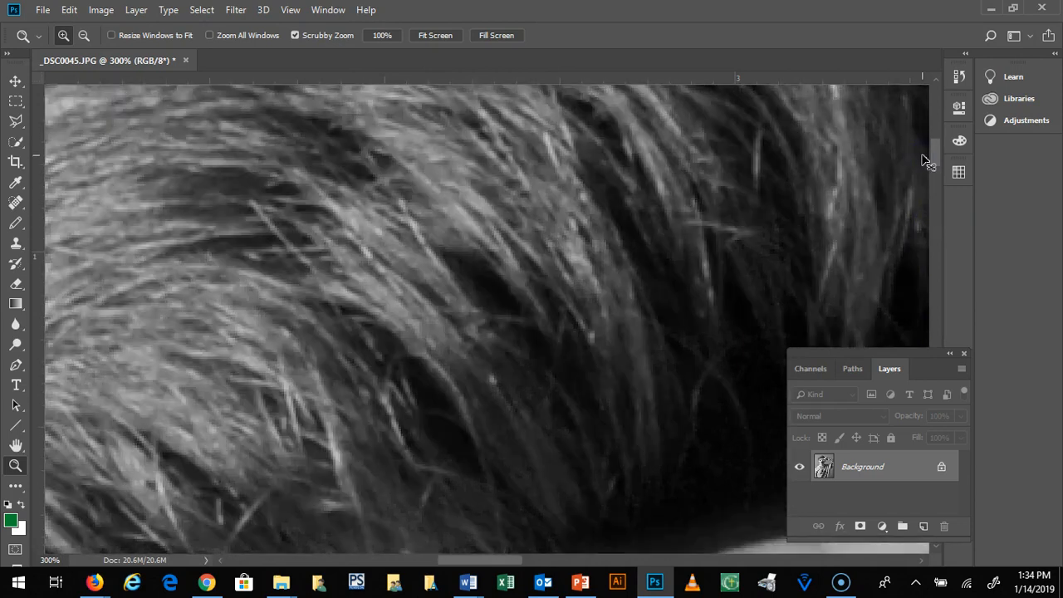
{"action": "key", "text": "ctrl+z"}
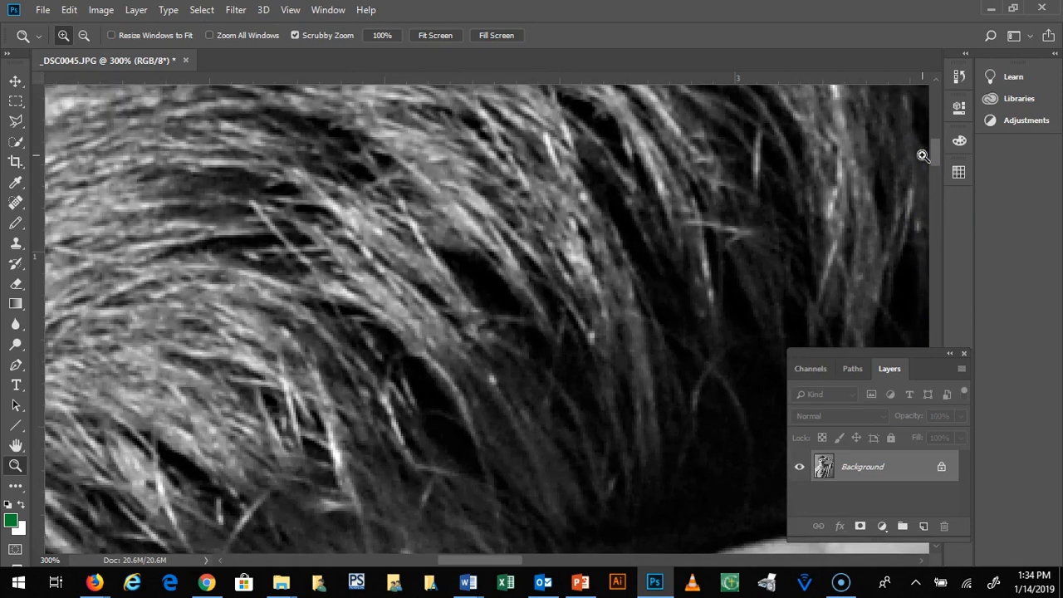
{"action": "key", "text": "ctrl+z"}
{"action": "key", "text": "ctrl+z"}
{"action": "key", "text": "ctrl+z"}
{"action": "key", "text": "ctrl+z"}
Step: Examine the sharpened face, hair, hand and sweatshirt at several magnifications between 25% and 200%
{"action": "left_click_drag", "start_coordinate": [934, 149], "coordinate": [949, 198]}
{"action": "key", "text": "ctrl+minus"}
{"action": "key", "text": "ctrl+minus"}
{"action": "key", "text": "ctrl+minus"}
{"action": "key", "text": "ctrl+minus"}
{"action": "key", "text": "ctrl+minus"}
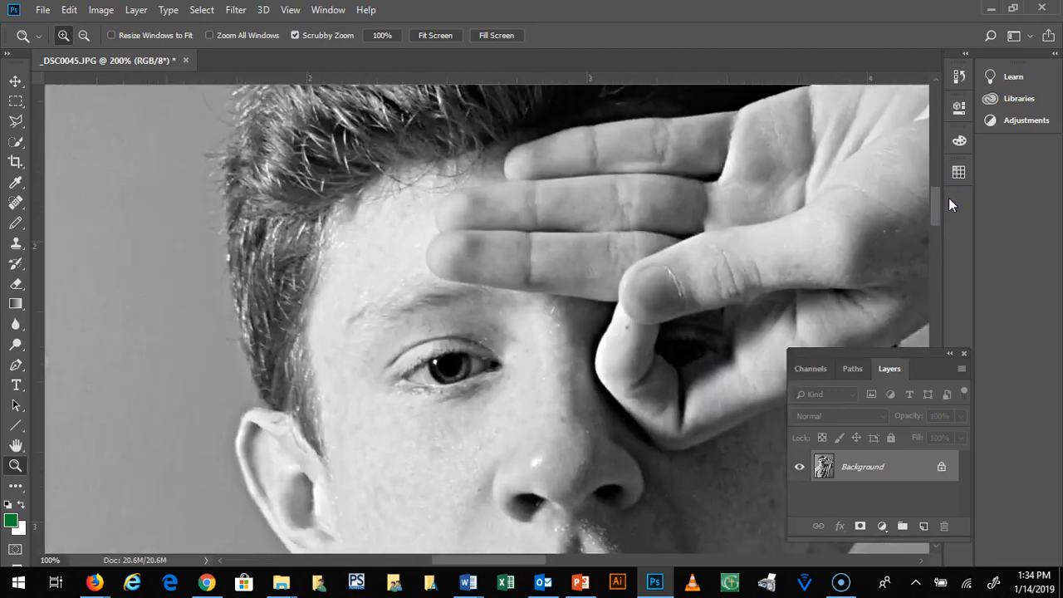
{"action": "key", "text": "ctrl+plus"}
{"action": "key", "text": "ctrl+plus"}
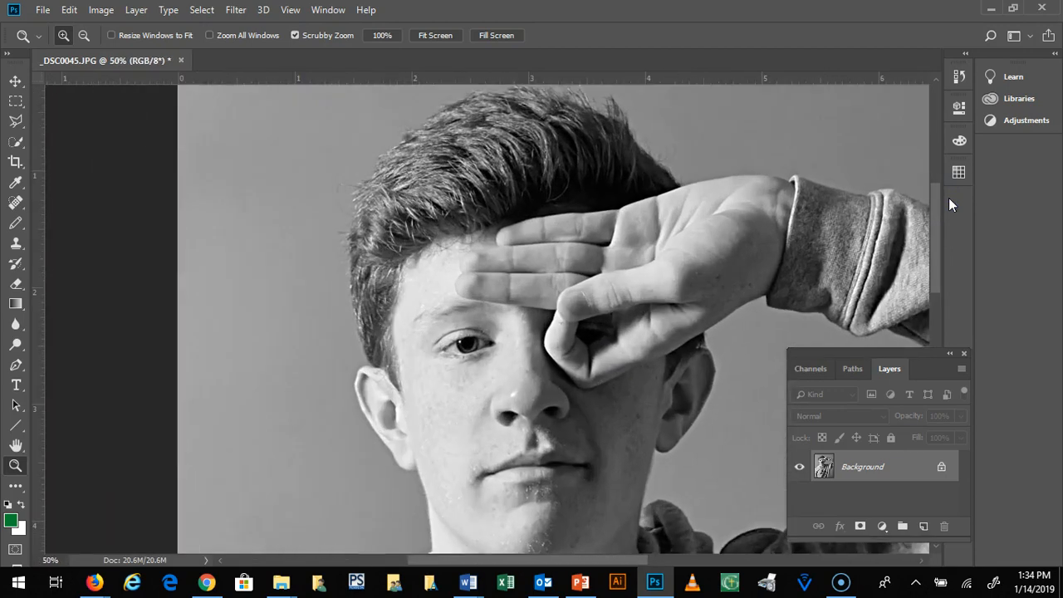
{"action": "key", "text": "ctrl+plus"}
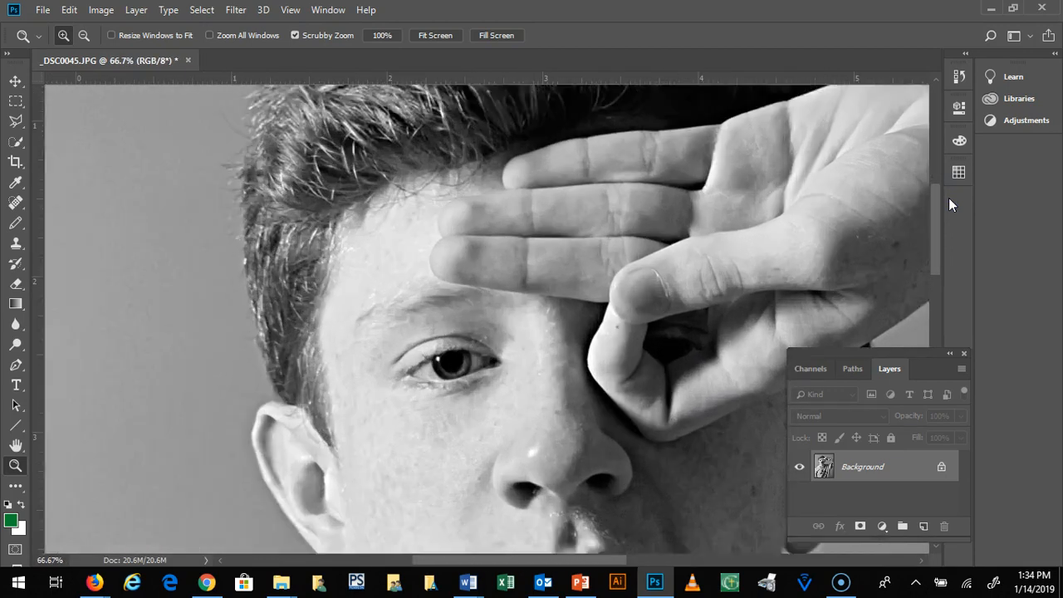
{"action": "key", "text": "ctrl+plus"}
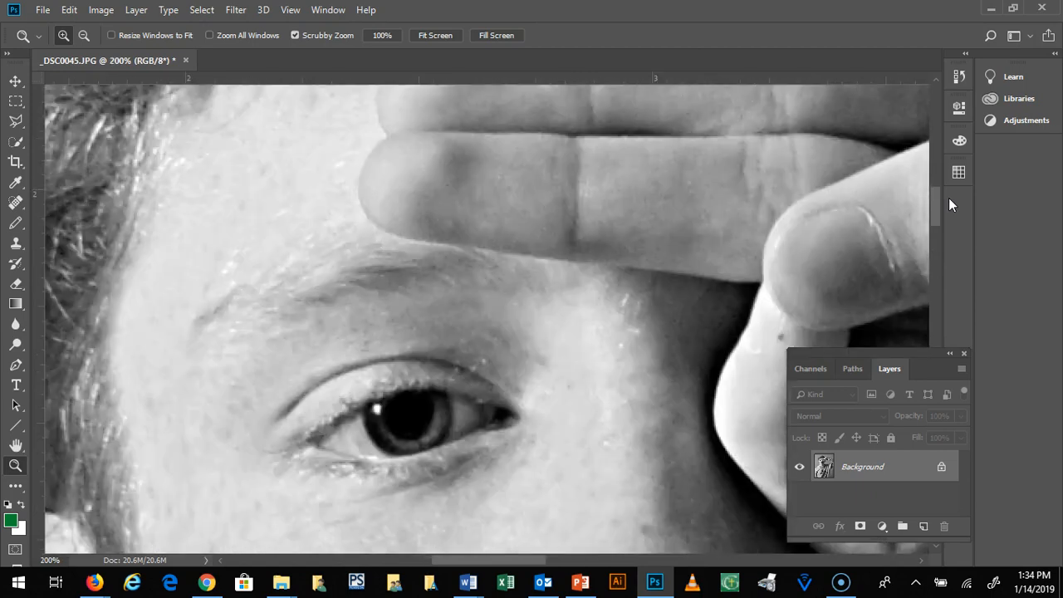
{"action": "key", "text": "ctrl+minus"}
{"action": "key", "text": "ctrl+minus"}
{"action": "key", "text": "ctrl+minus"}
{"action": "key", "text": "ctrl+minus"}
{"action": "key", "text": "ctrl+minus"}
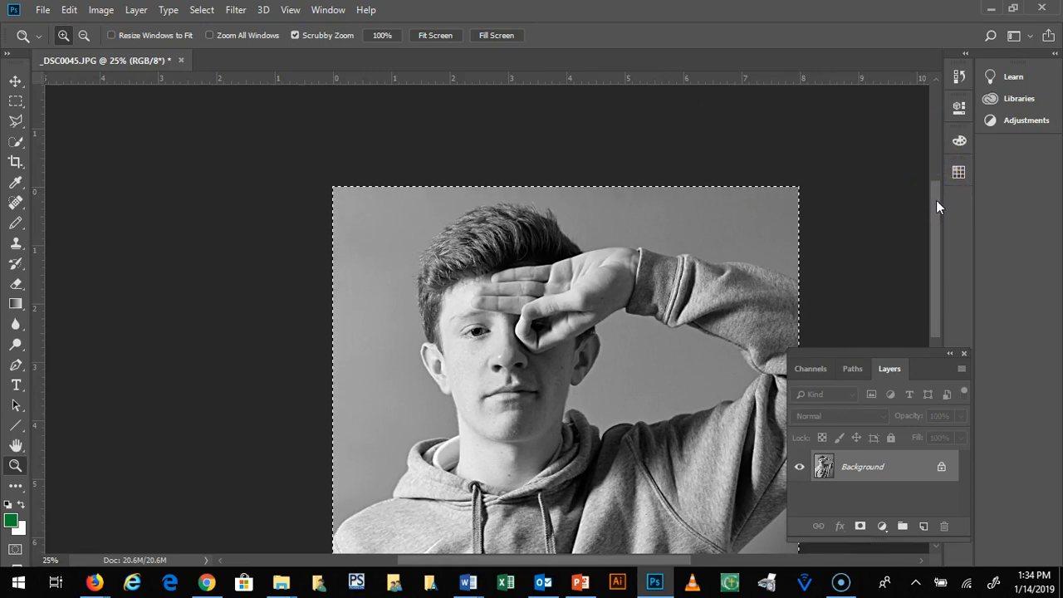
{"action": "left_click_drag", "start_coordinate": [936, 201], "coordinate": [940, 223]}
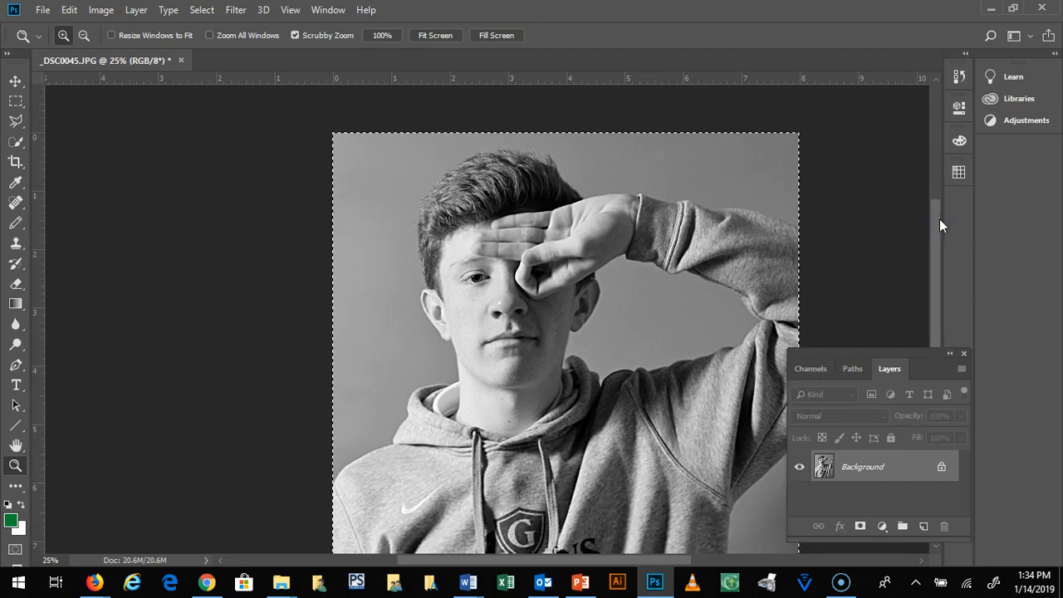
{"action": "key", "text": "ctrl+plus"}
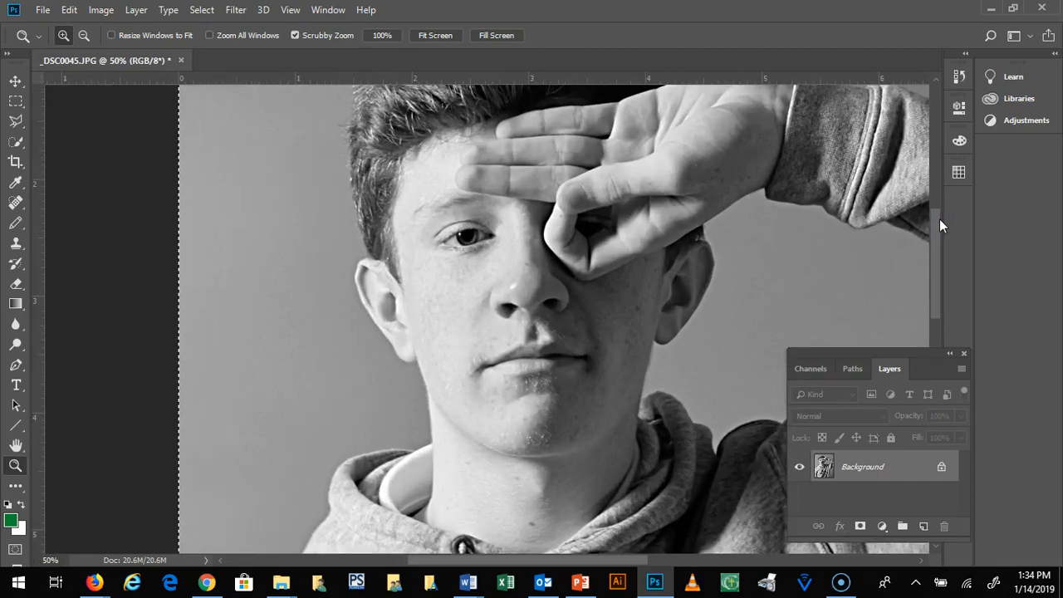
{"action": "left_click_drag", "start_coordinate": [939, 231], "coordinate": [934, 206]}
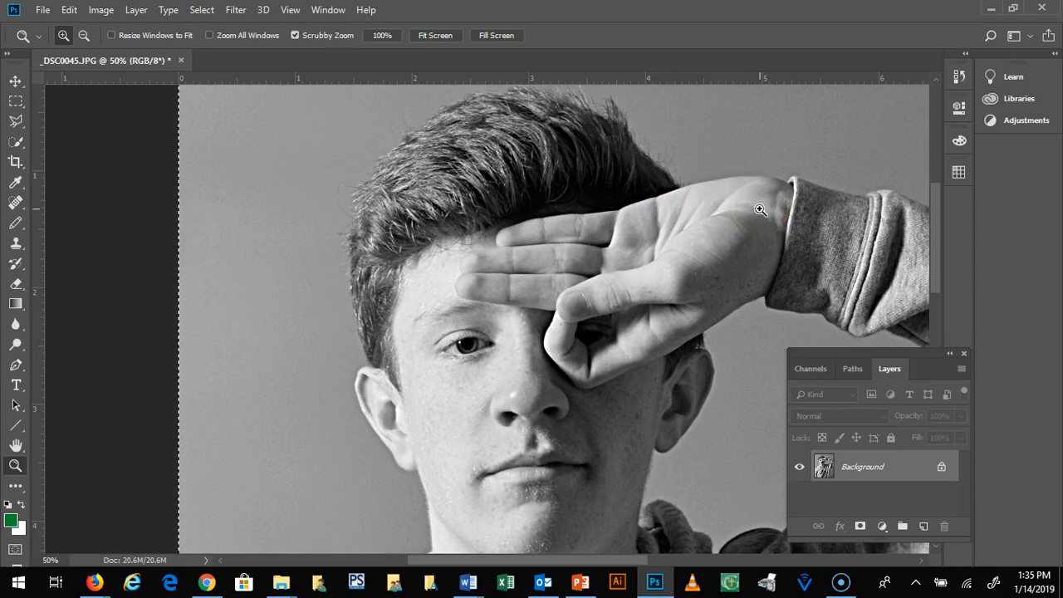
Step: Set the foreground colour to the near-black 070707
{"action": "left_click", "coordinate": [233, 11]}
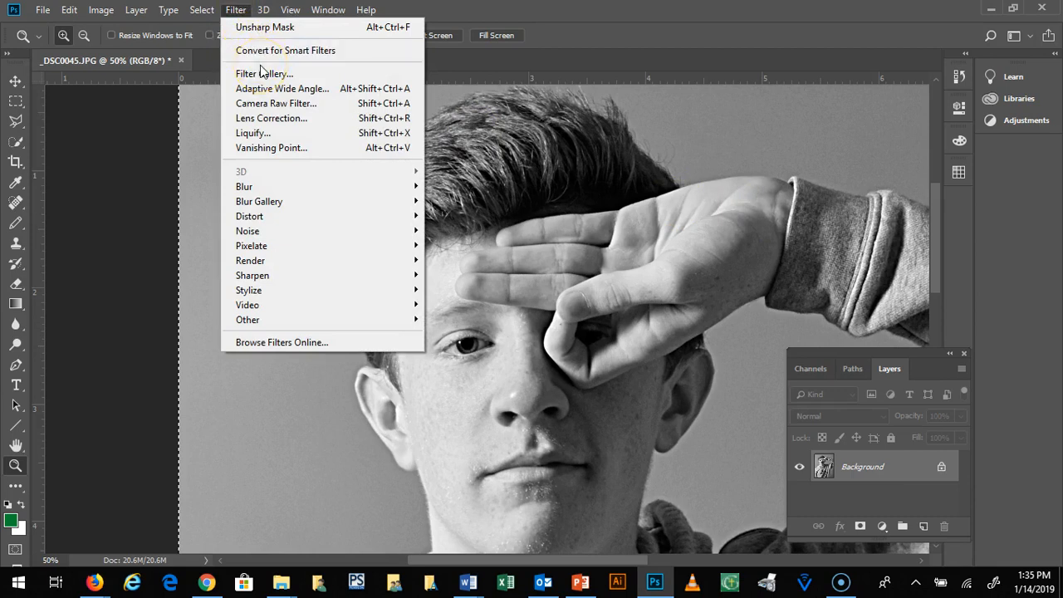
{"action": "left_click", "coordinate": [463, 9]}
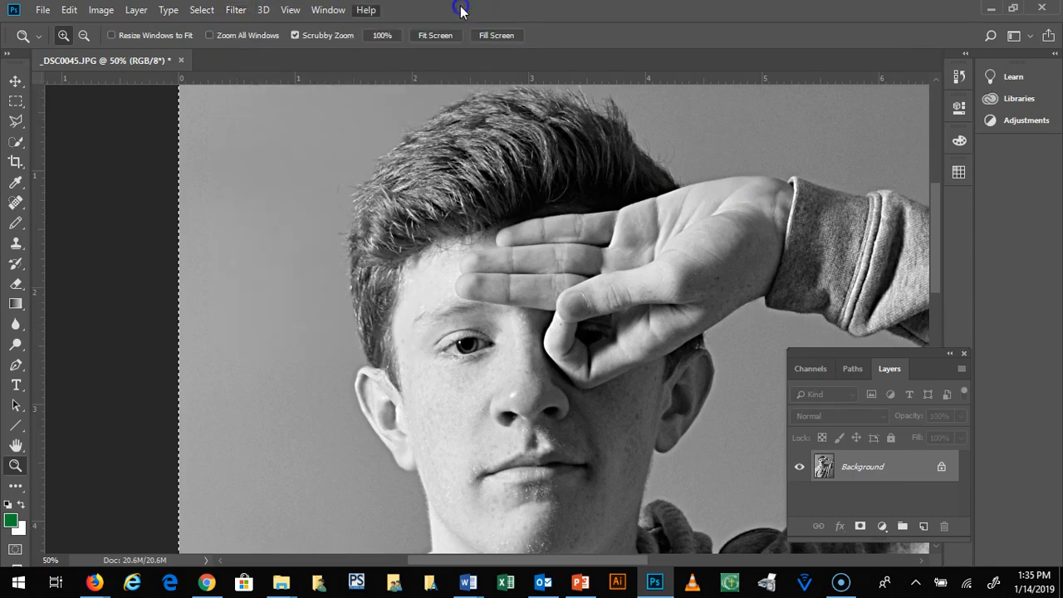
{"action": "left_click", "coordinate": [11, 520]}
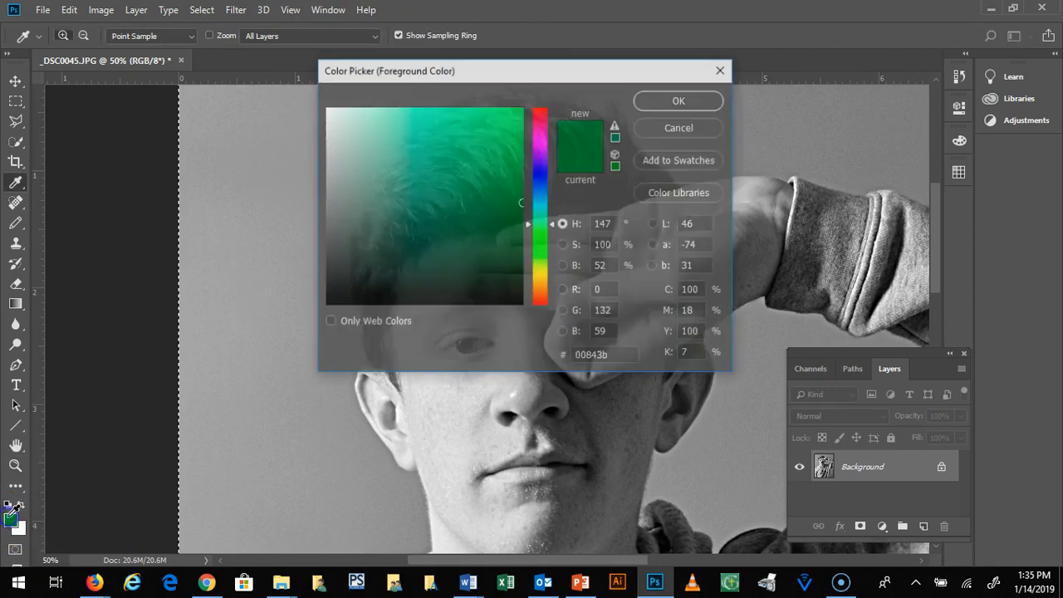
{"action": "left_click", "coordinate": [329, 300]}
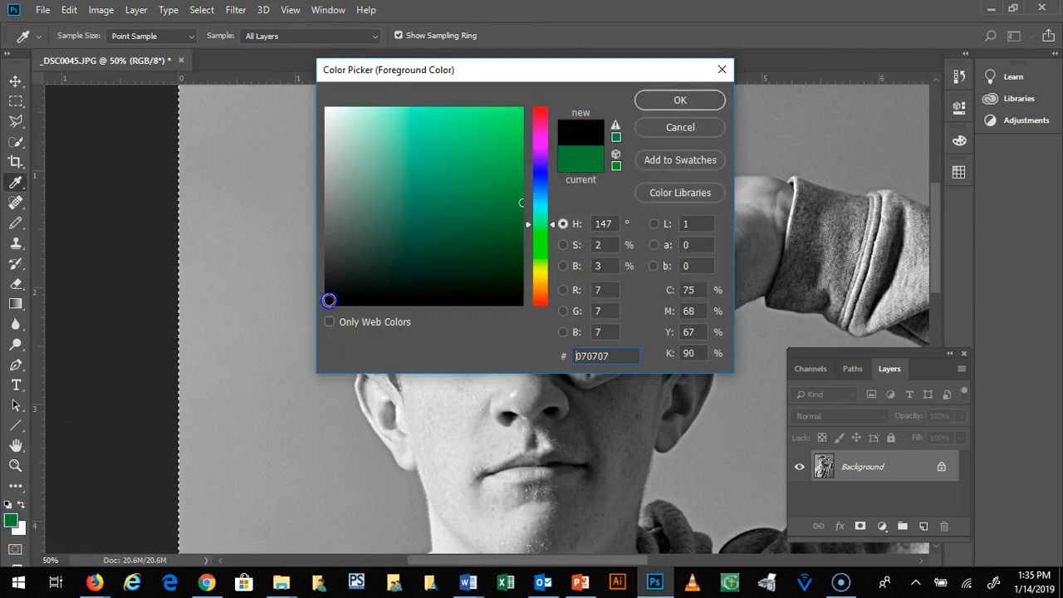
{"action": "left_click", "coordinate": [640, 100]}
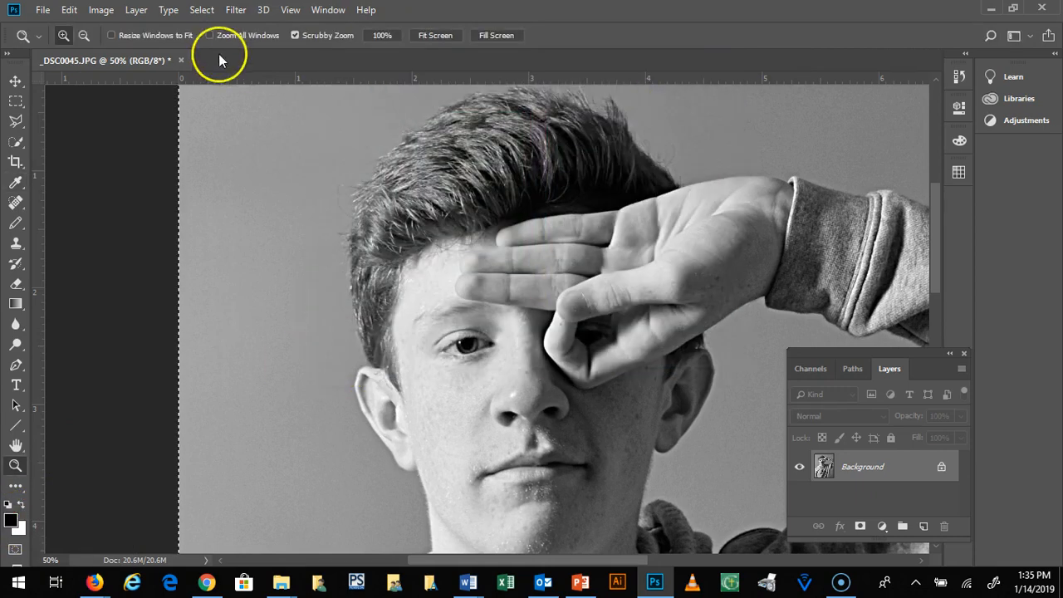
Step: Preview the Photocopy filter from the Filter Gallery's Sketch category over the hair, hand and uncovered eye
{"action": "left_click", "coordinate": [237, 10]}
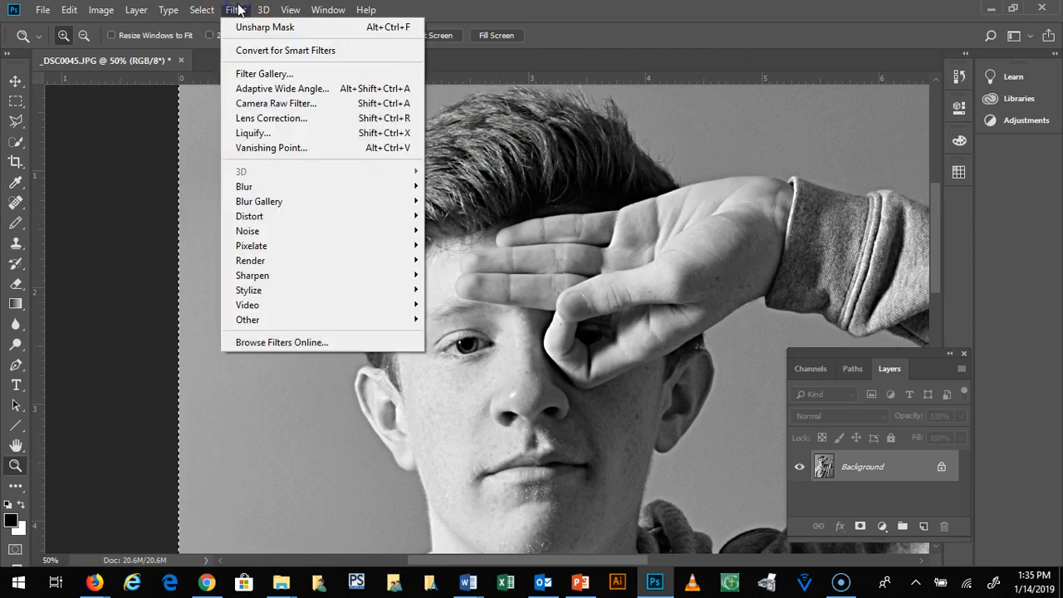
{"action": "left_click", "coordinate": [265, 76]}
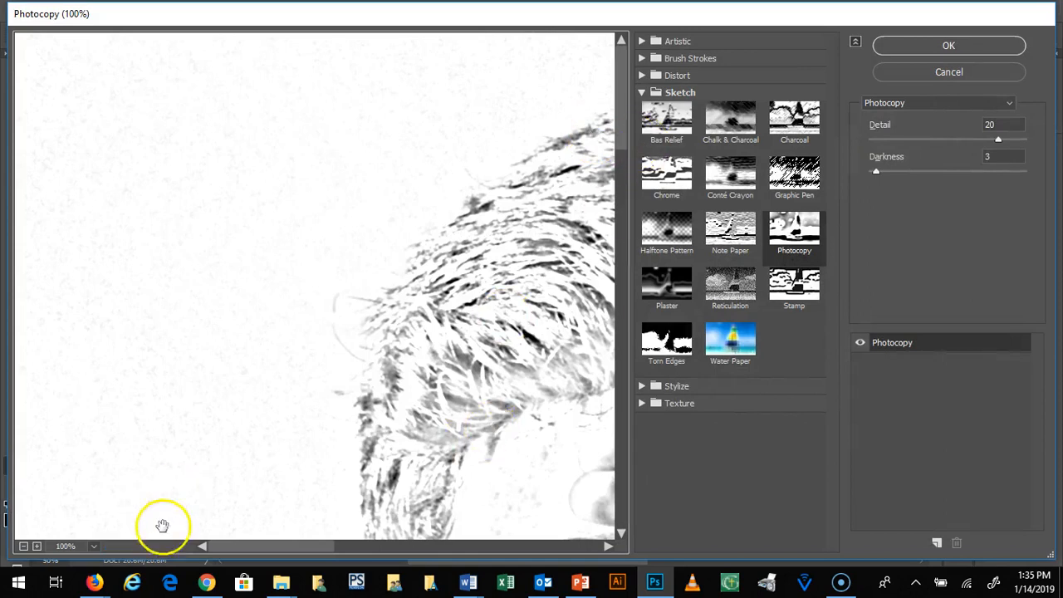
{"action": "left_click_drag", "start_coordinate": [246, 554], "coordinate": [320, 573]}
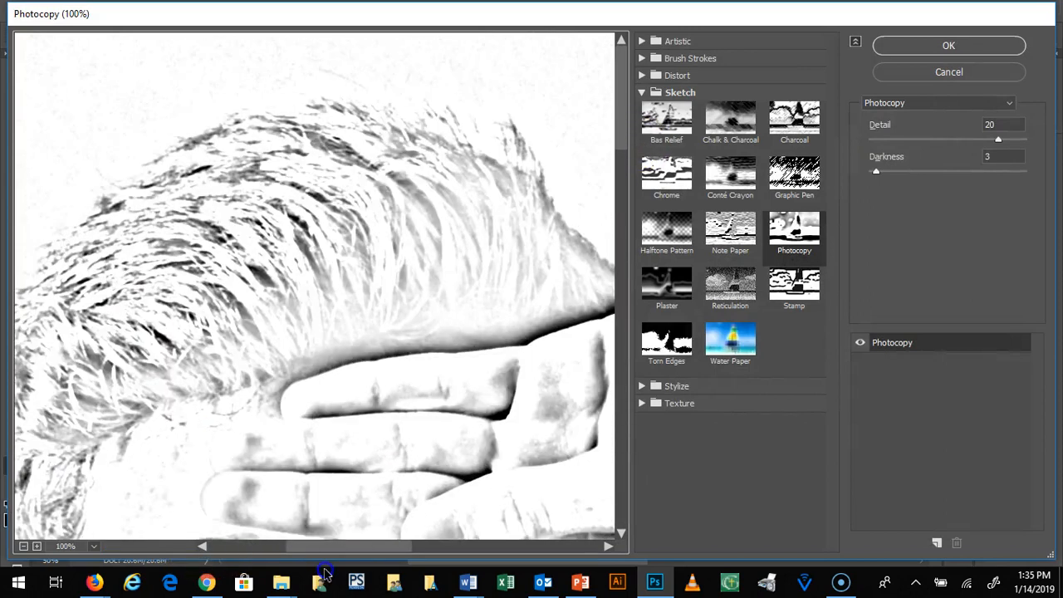
{"action": "left_click_drag", "start_coordinate": [617, 140], "coordinate": [629, 173]}
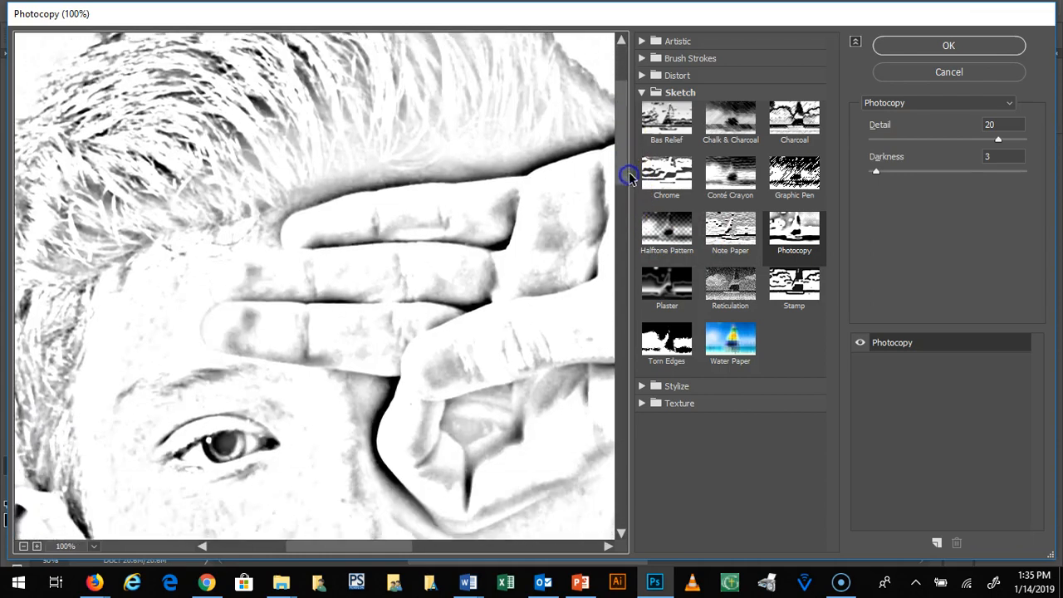
{"action": "left_click", "coordinate": [641, 94]}
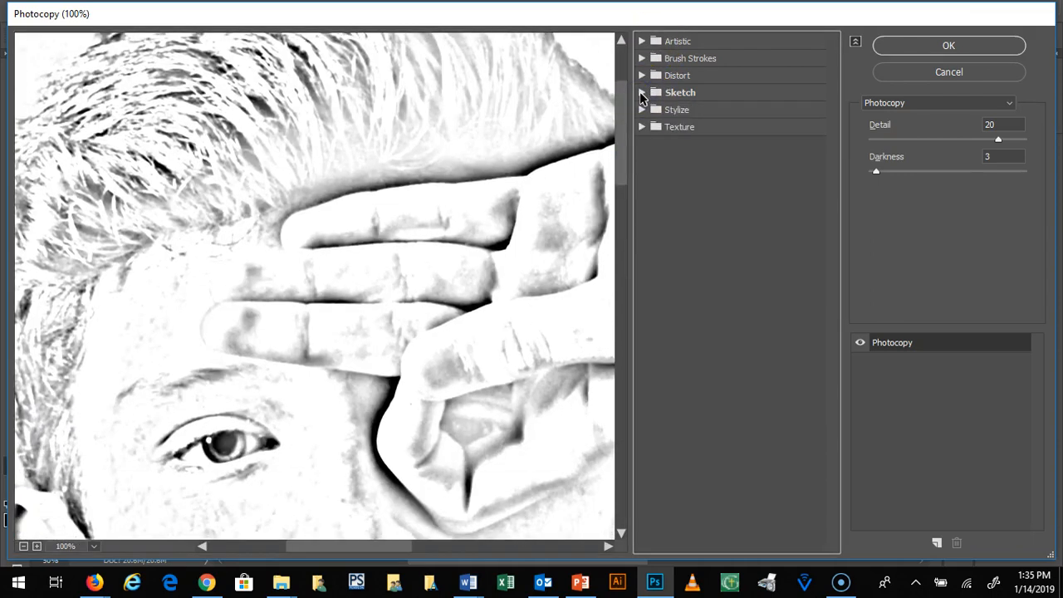
{"action": "left_click", "coordinate": [642, 94]}
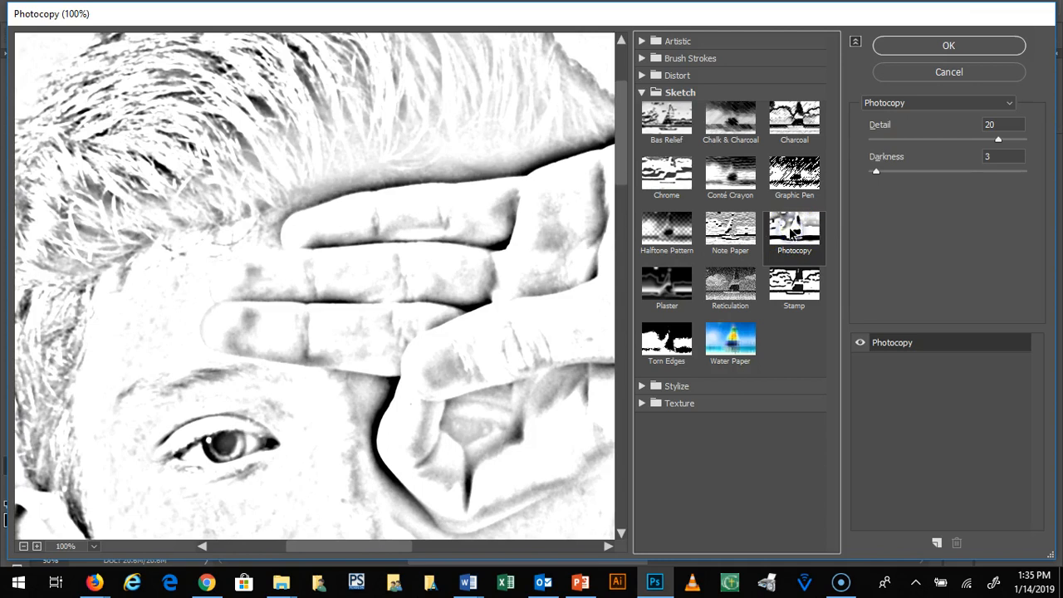
Step: Try Photocopy with Darkness 10, compare it with Darkness 3 and Detail 24, and inspect the effect on the sweatshirt
{"action": "left_click_drag", "start_coordinate": [877, 172], "coordinate": [898, 180]}
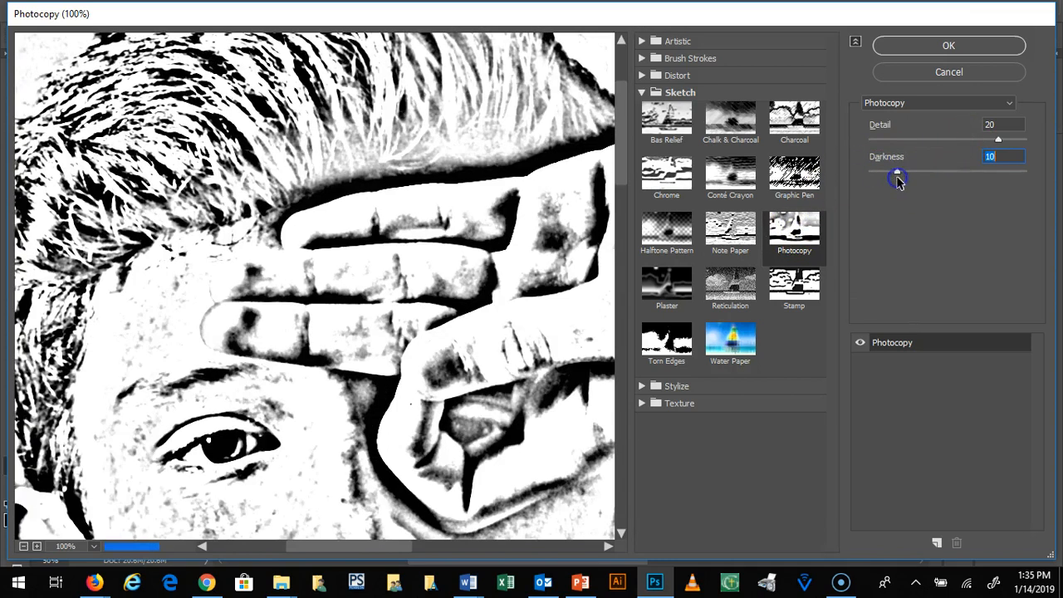
{"action": "left_click", "coordinate": [24, 547]}
{"action": "mouse_move", "coordinate": [316, 547]}
{"action": "left_mouse_down"}
{"action": "mouse_move", "coordinate": [344, 551]}
{"action": "mouse_move", "coordinate": [308, 552]}
{"action": "mouse_move", "coordinate": [321, 555]}
{"action": "left_mouse_up"}
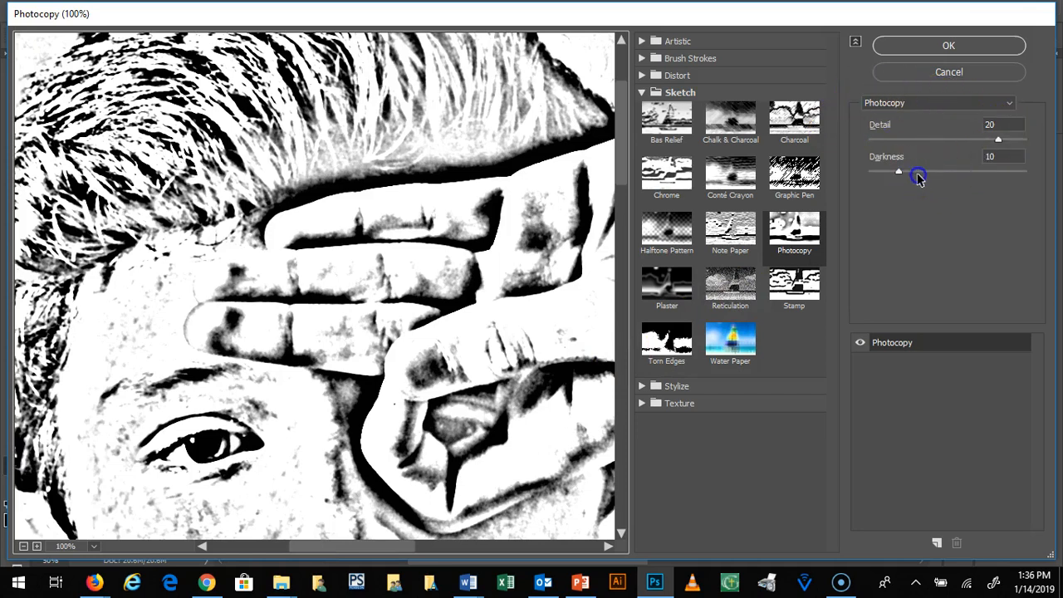
{"action": "left_click_drag", "start_coordinate": [901, 175], "coordinate": [877, 173]}
{"action": "left_click_drag", "start_coordinate": [999, 138], "coordinate": [1060, 151]}
{"action": "left_click", "coordinate": [678, 181]}
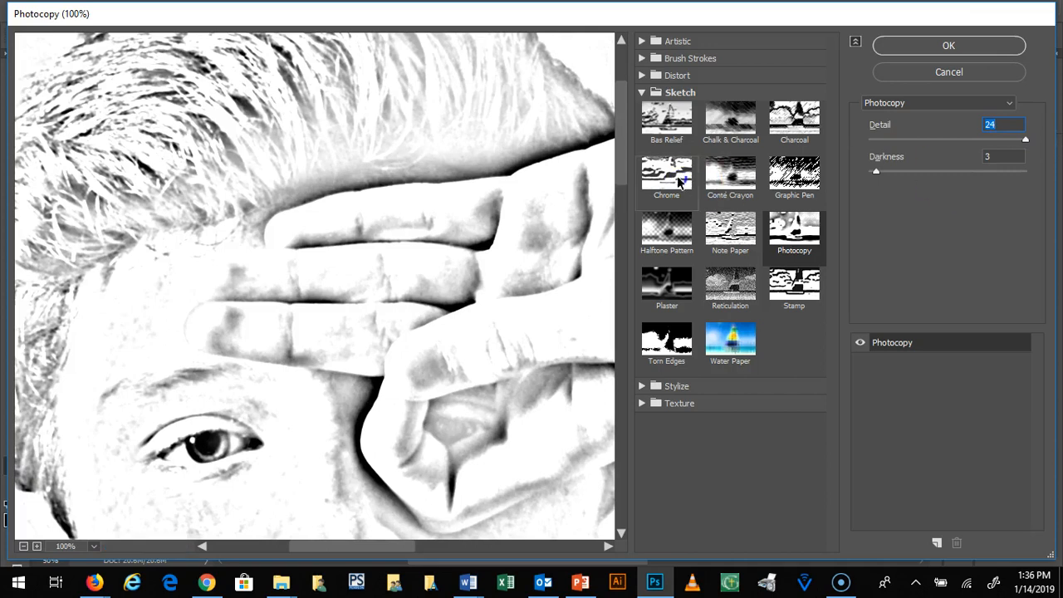
{"action": "left_click", "coordinate": [686, 108]}
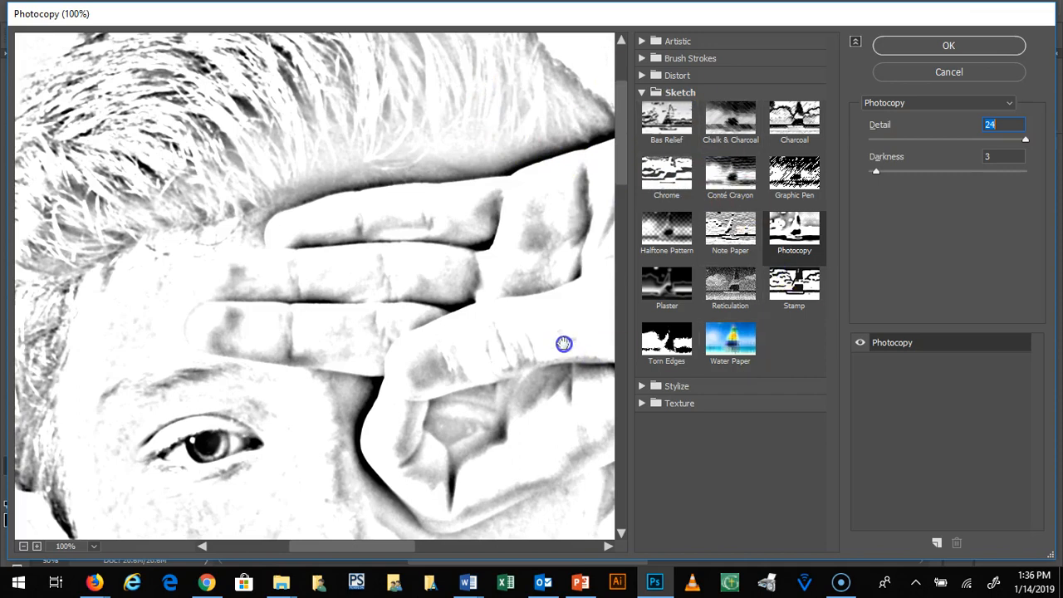
{"action": "left_click_drag", "start_coordinate": [621, 172], "coordinate": [676, 408]}
{"action": "left_click_drag", "start_coordinate": [379, 542], "coordinate": [456, 571]}
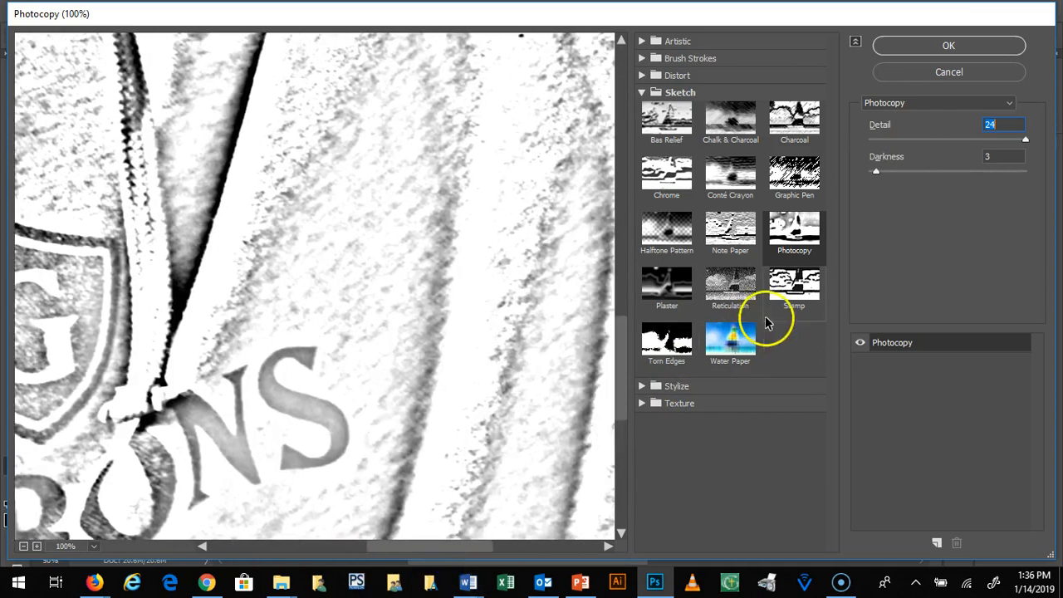
Step: Try the Stamp filter on the face with Smoothness 1 and Light/Dark Balance reduced to 4 and finally 1
{"action": "left_click", "coordinate": [810, 287]}
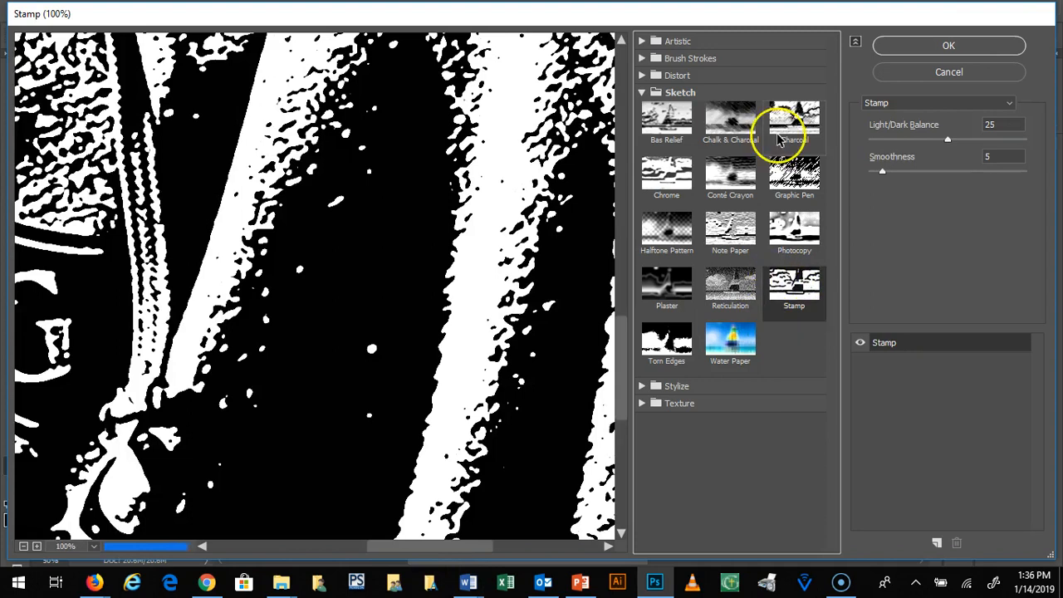
{"action": "left_click_drag", "start_coordinate": [622, 362], "coordinate": [571, 152]}
{"action": "left_click_drag", "start_coordinate": [408, 546], "coordinate": [315, 546]}
{"action": "left_click_drag", "start_coordinate": [882, 174], "coordinate": [845, 170]}
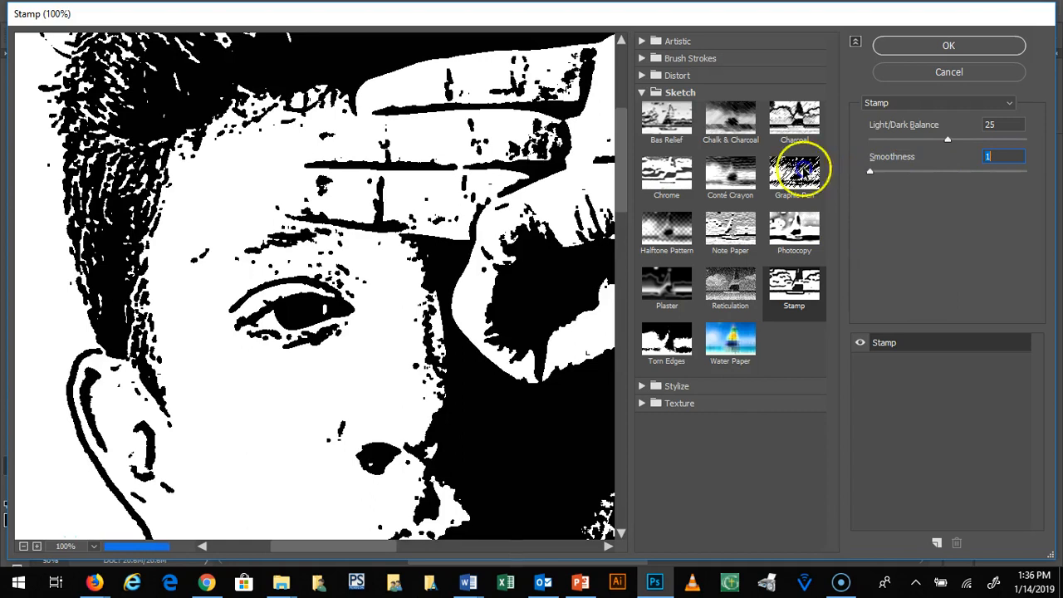
{"action": "left_click_drag", "start_coordinate": [949, 142], "coordinate": [882, 133]}
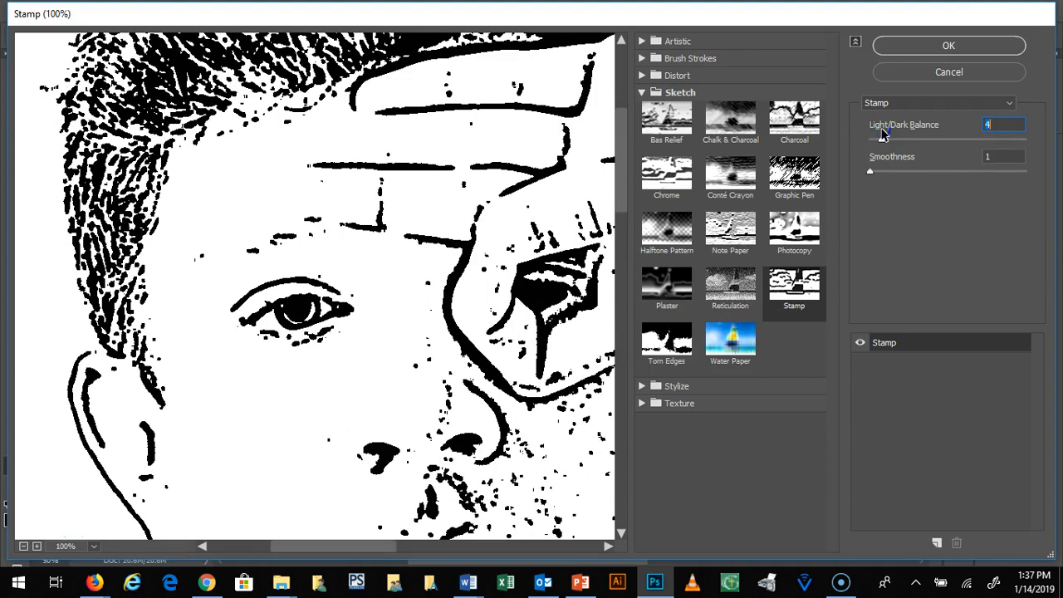
{"action": "mouse_move", "coordinate": [884, 136]}
{"action": "left_mouse_down"}
{"action": "mouse_move", "coordinate": [1019, 143]}
{"action": "mouse_move", "coordinate": [857, 136]}
{"action": "mouse_move", "coordinate": [874, 139]}
{"action": "left_mouse_up"}
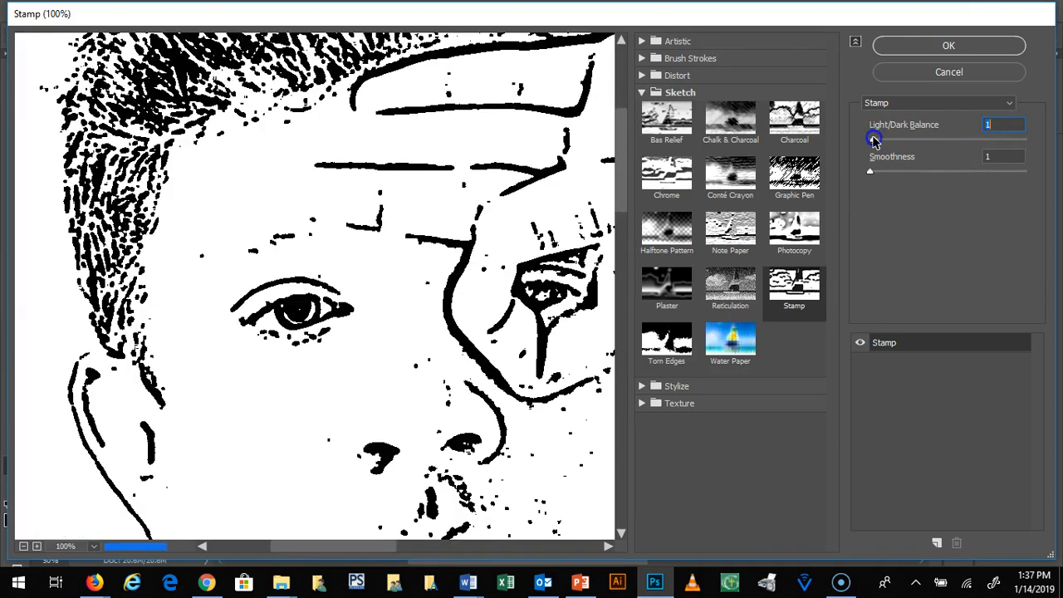
Step: Try the Halftone Pattern filter with the dot Size reduced to 1
{"action": "left_click", "coordinate": [669, 231]}
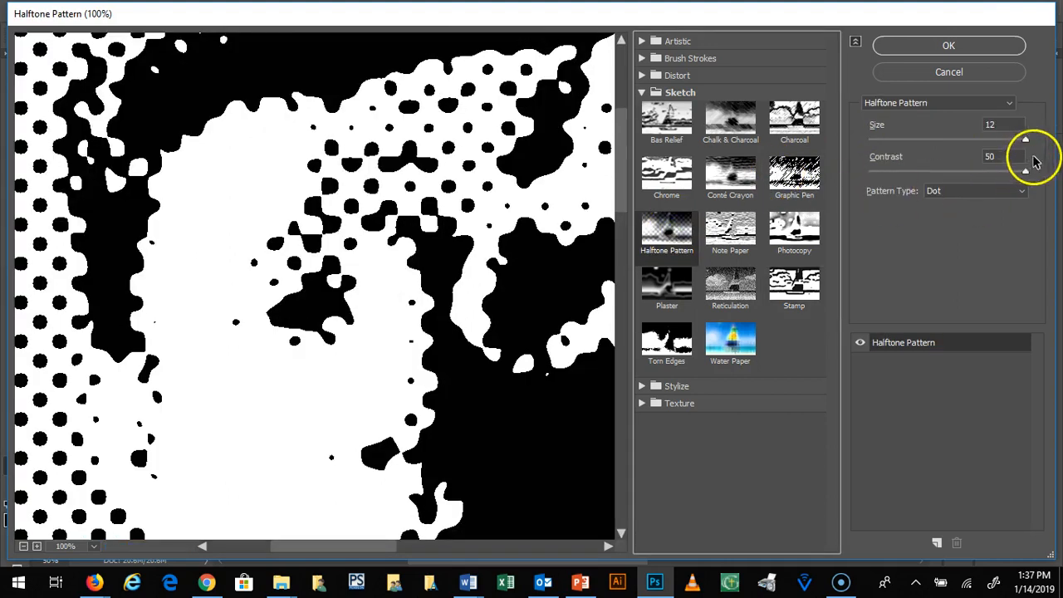
{"action": "left_click_drag", "start_coordinate": [1026, 141], "coordinate": [872, 147]}
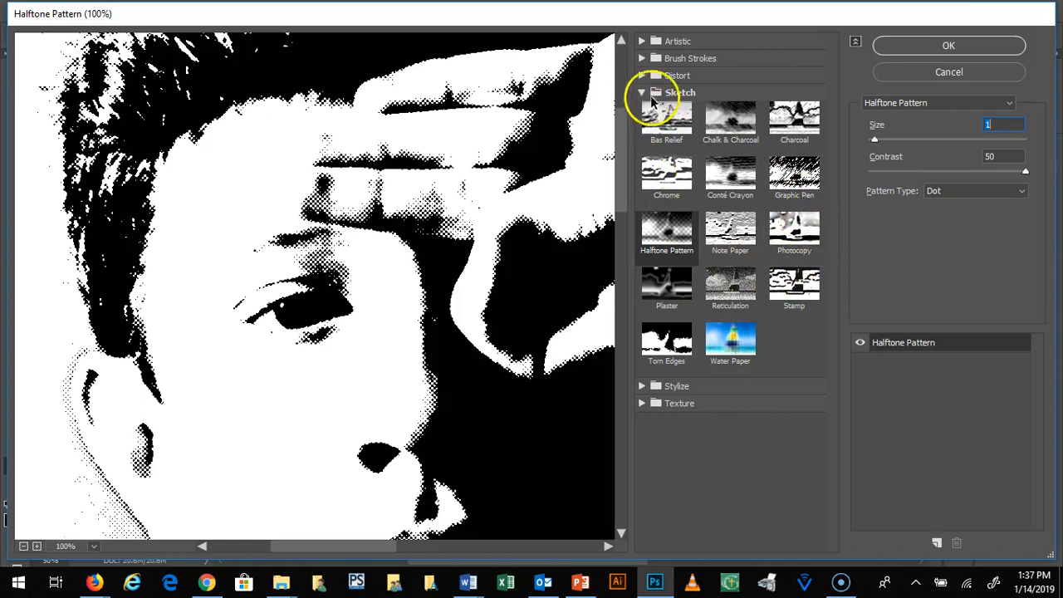
Step: Try the Artistic Cutout filter with Number of Levels 8, Edge Simplicity 0 and Edge Fidelity 3
{"action": "left_click", "coordinate": [641, 41]}
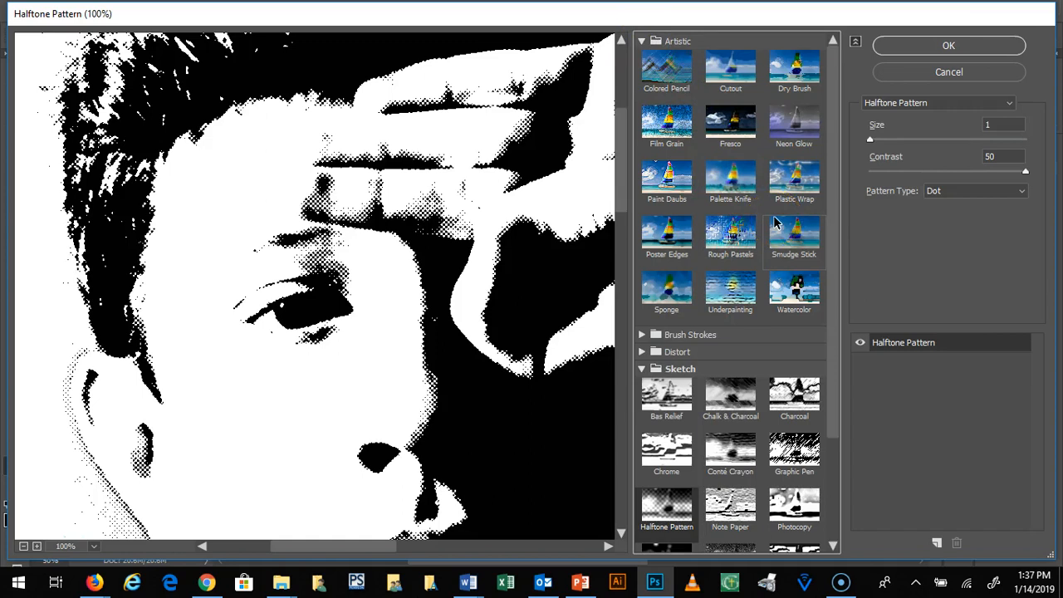
{"action": "left_click", "coordinate": [728, 72]}
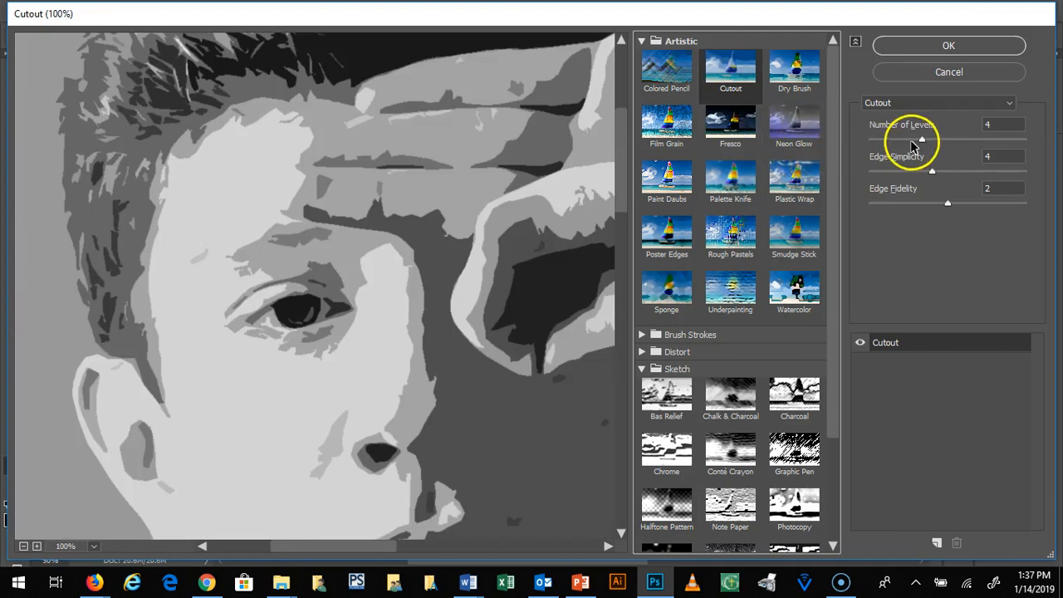
{"action": "left_click_drag", "start_coordinate": [922, 140], "coordinate": [1037, 138]}
{"action": "left_click", "coordinate": [932, 172]}
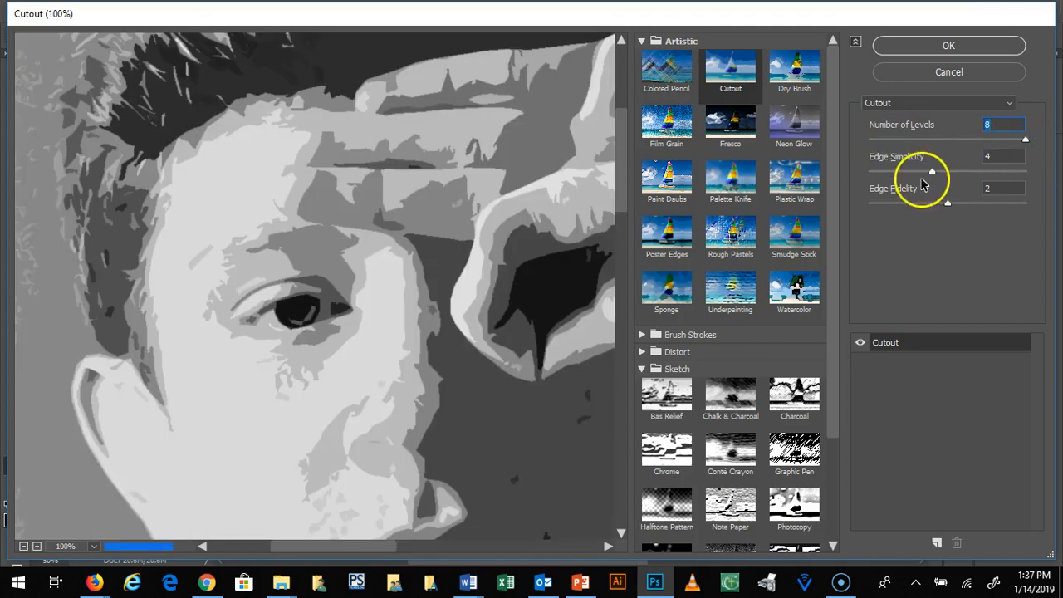
{"action": "left_click_drag", "start_coordinate": [932, 173], "coordinate": [867, 181]}
{"action": "left_click_drag", "start_coordinate": [948, 203], "coordinate": [967, 207]}
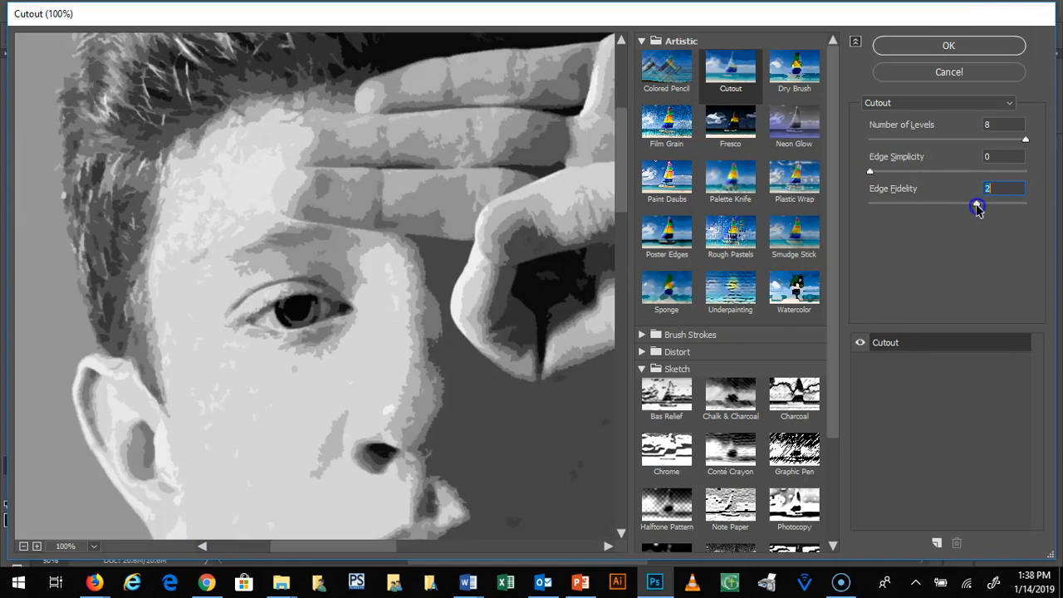
{"action": "left_click_drag", "start_coordinate": [978, 209], "coordinate": [1022, 219]}
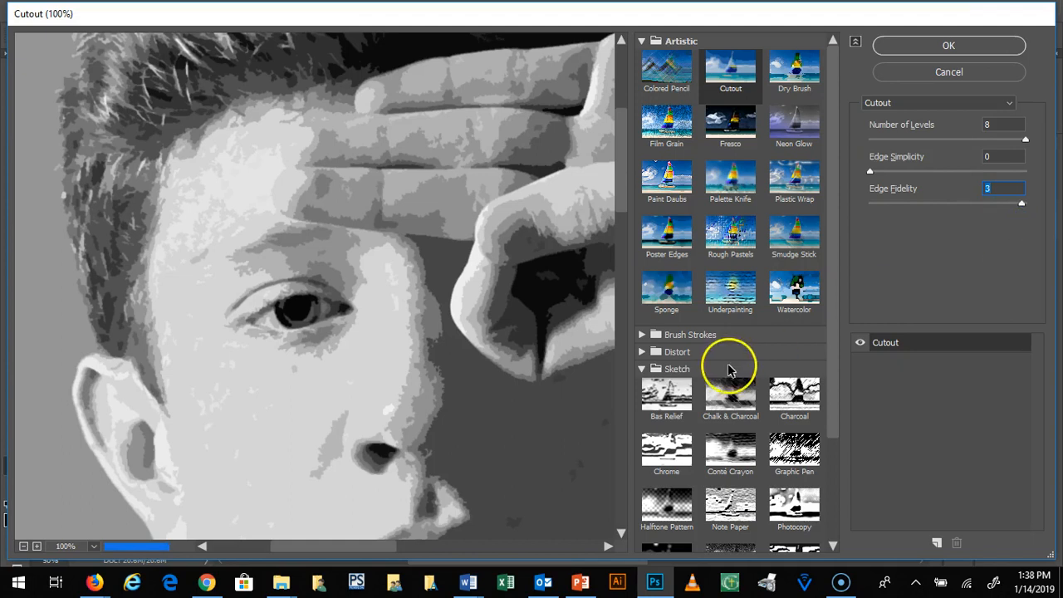
Step: Try the Ink Outlines filter from the Brush Strokes category with a Stroke Length of 42
{"action": "left_click", "coordinate": [641, 335]}
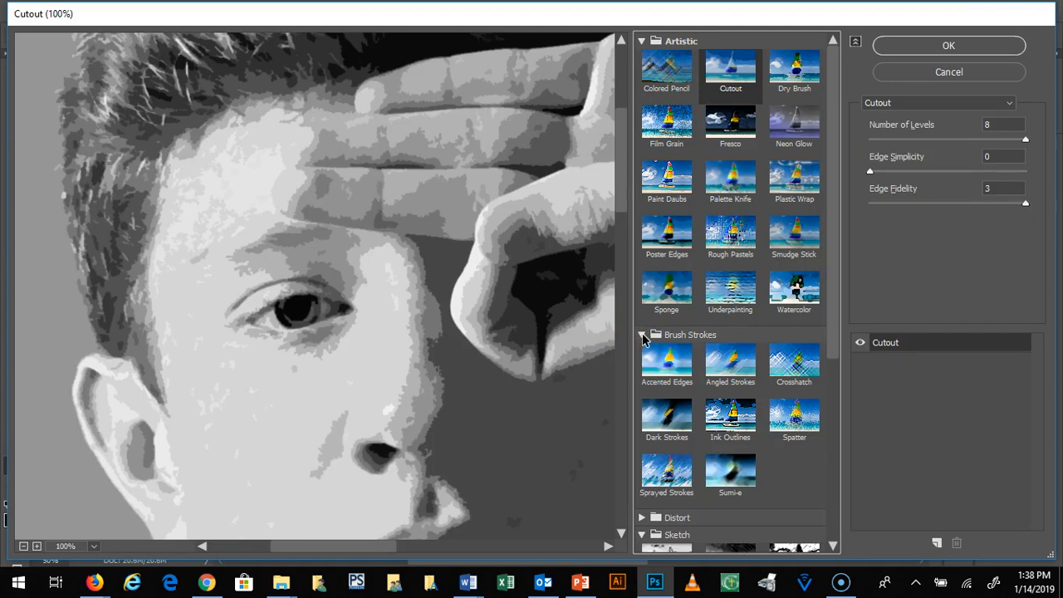
{"action": "left_click", "coordinate": [741, 415]}
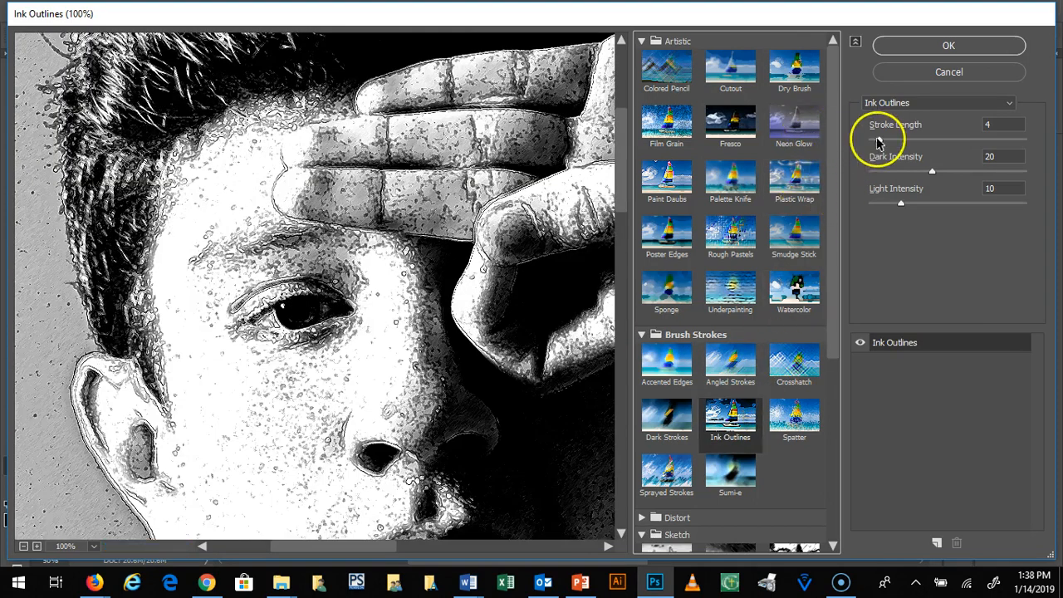
{"action": "left_click_drag", "start_coordinate": [880, 142], "coordinate": [1006, 139]}
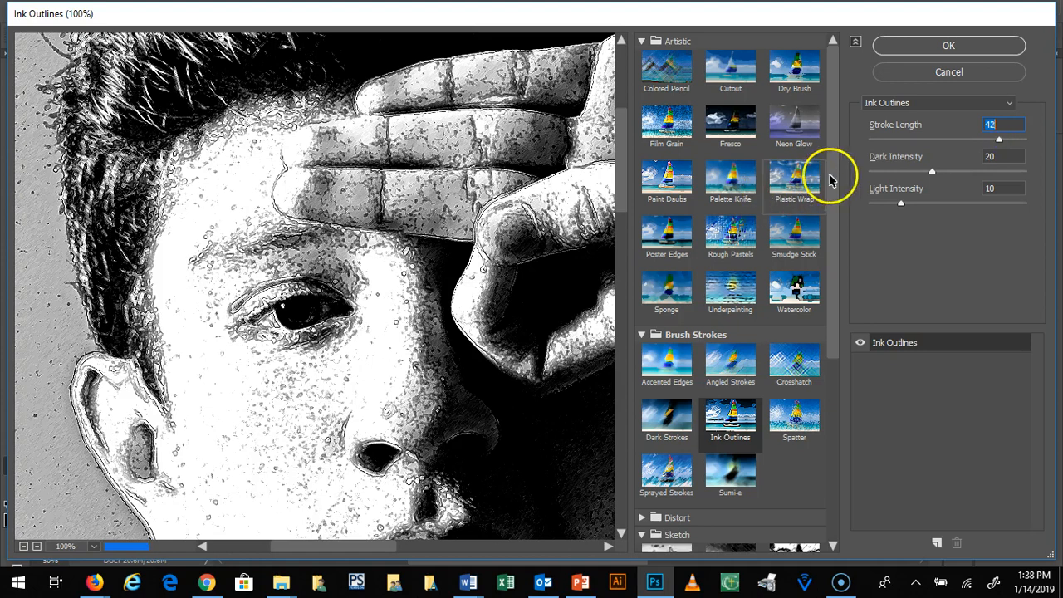
Step: Preview the Sketch category's Photocopy filter with Darkness 6 and leave the Filter Gallery without applying it
{"action": "left_click_drag", "start_coordinate": [856, 259], "coordinate": [887, 345]}
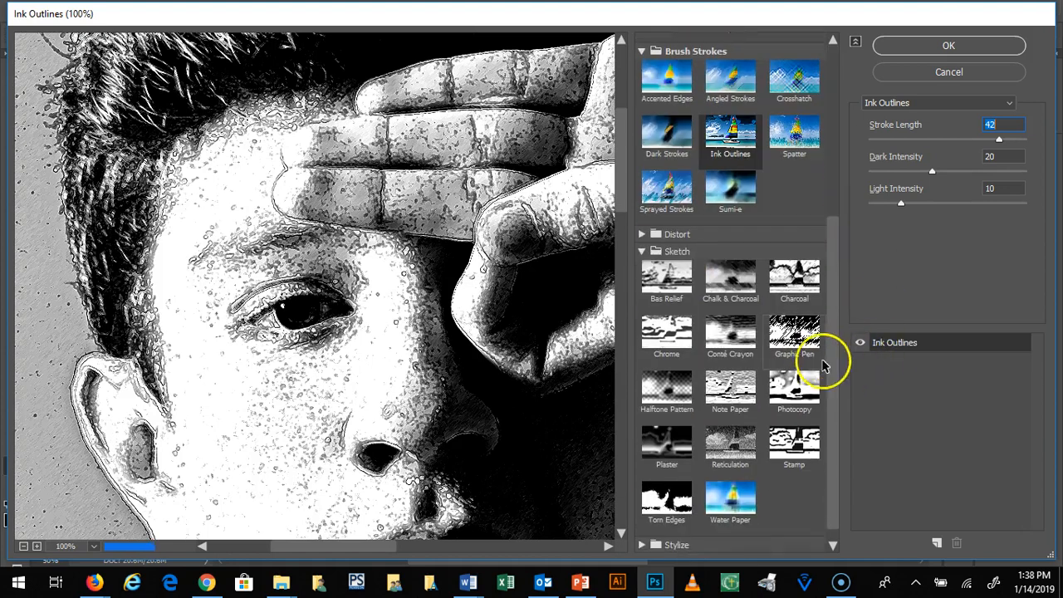
{"action": "left_click", "coordinate": [799, 399]}
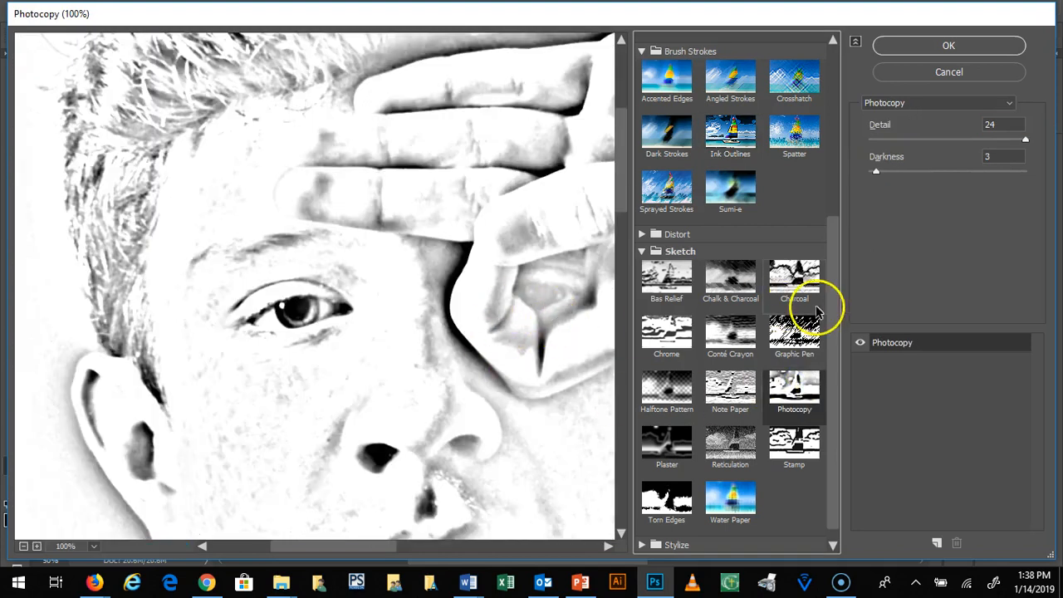
{"action": "left_click", "coordinate": [882, 178]}
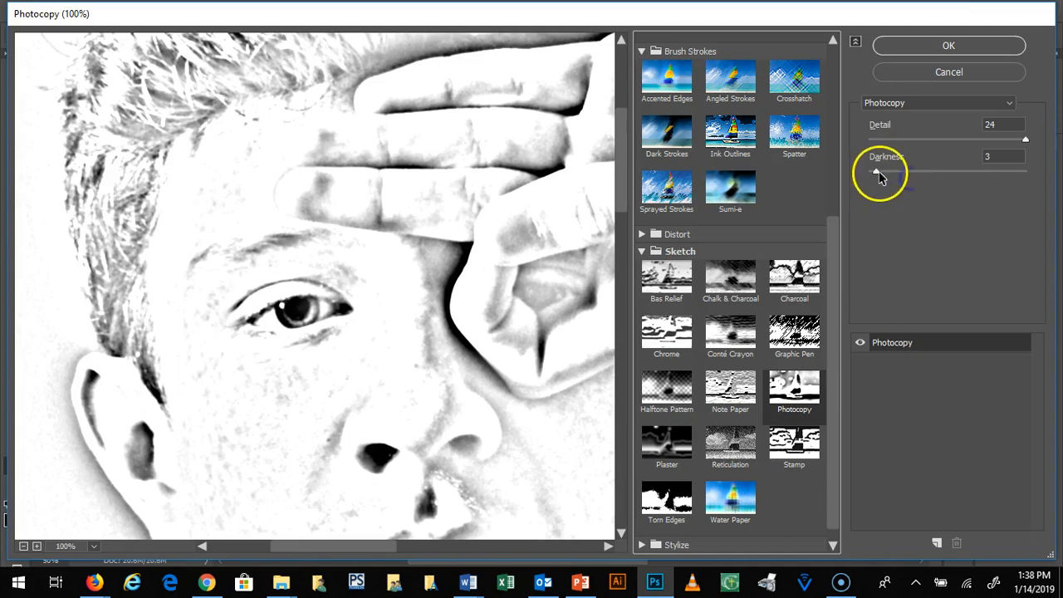
{"action": "left_click_drag", "start_coordinate": [879, 173], "coordinate": [888, 174]}
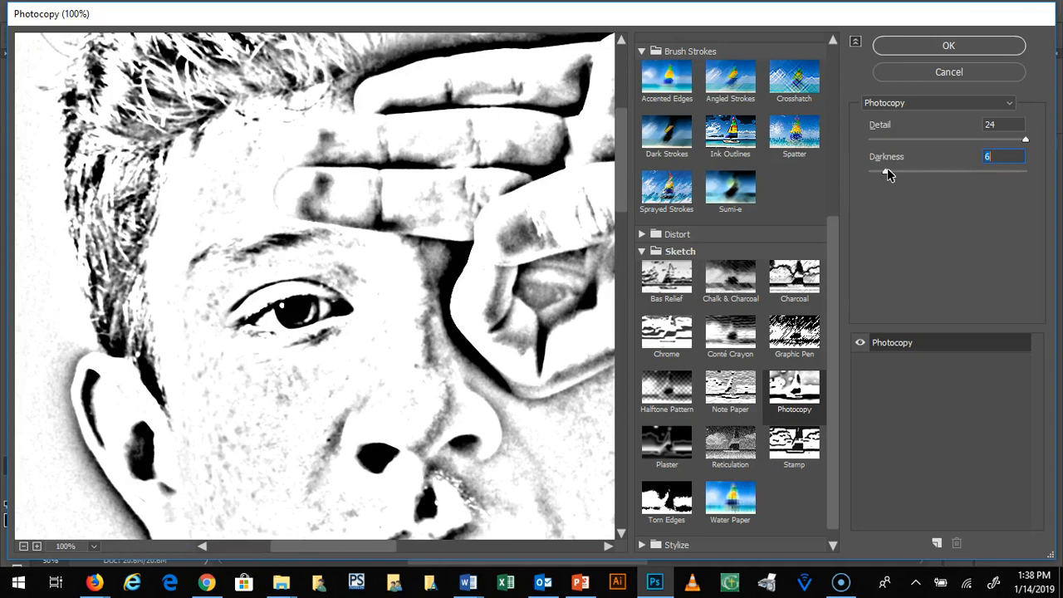
{"action": "left_click", "coordinate": [904, 75]}
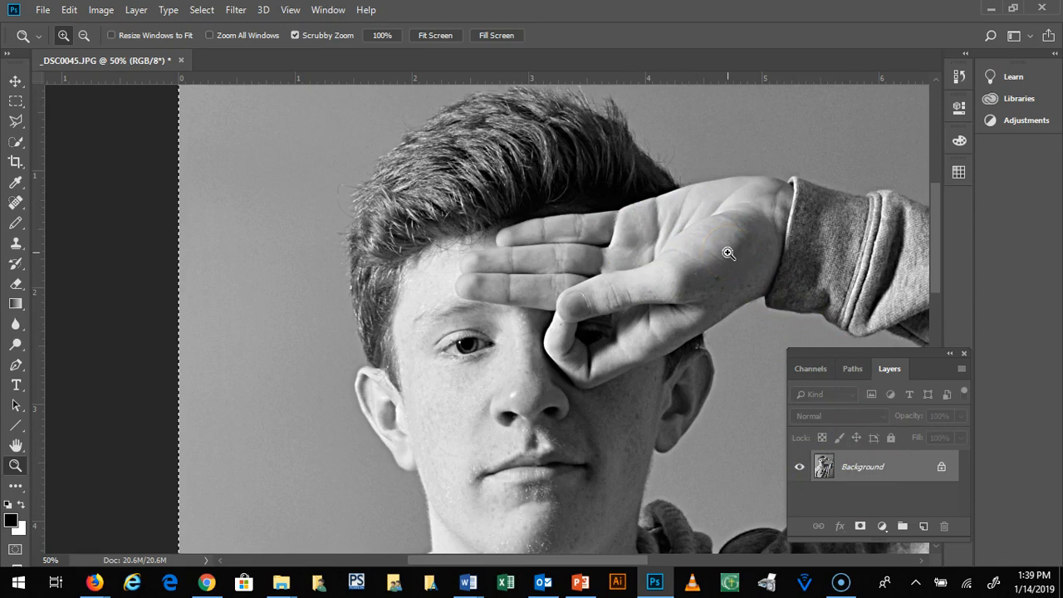
Step: Duplicate the Background layer within the same document under the name Background copy
{"action": "left_click", "coordinate": [960, 368]}
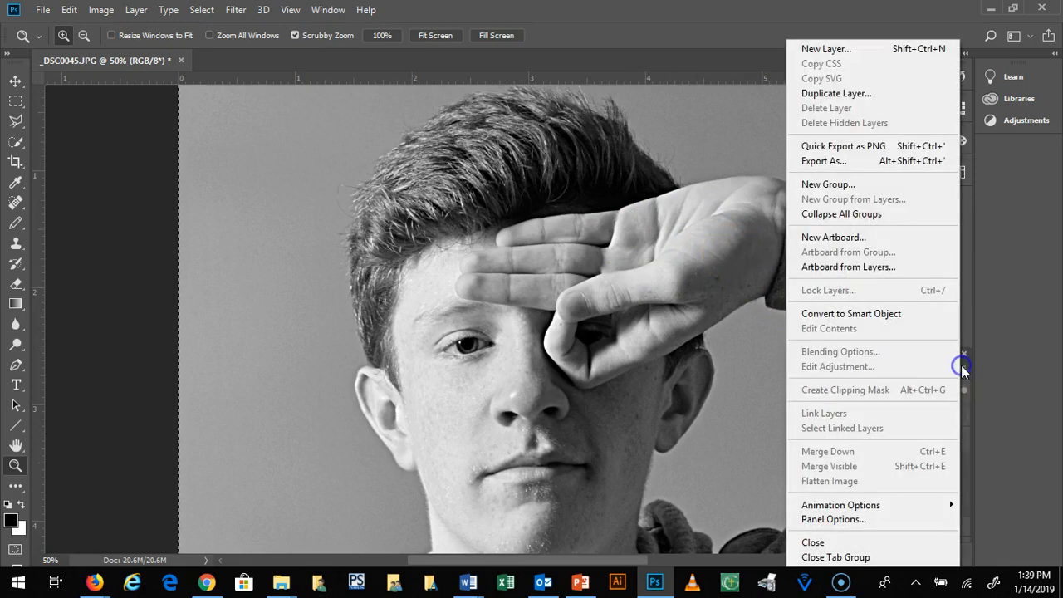
{"action": "left_click", "coordinate": [833, 97]}
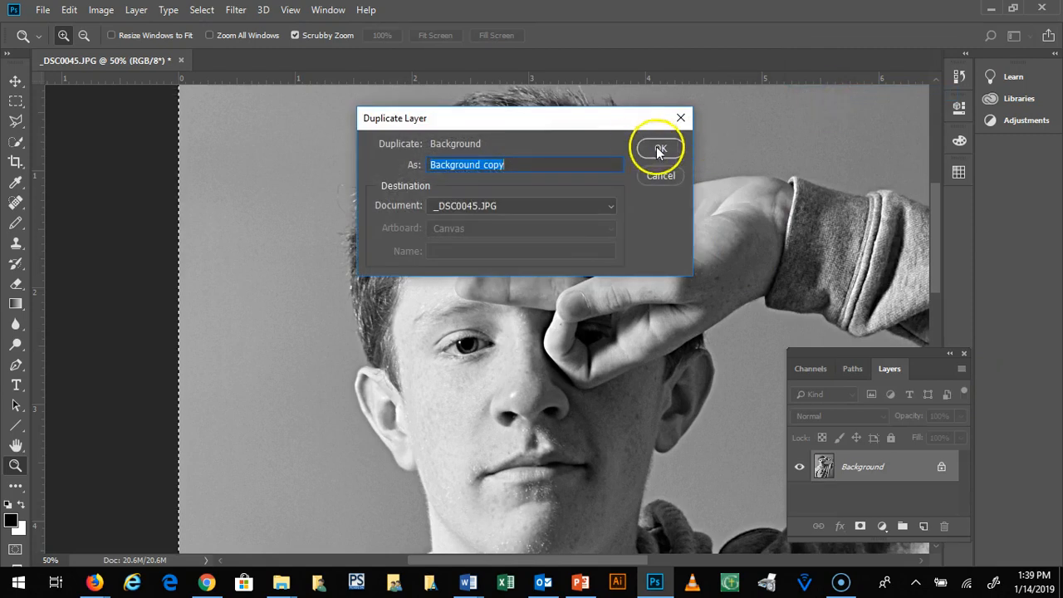
{"action": "left_click", "coordinate": [656, 148]}
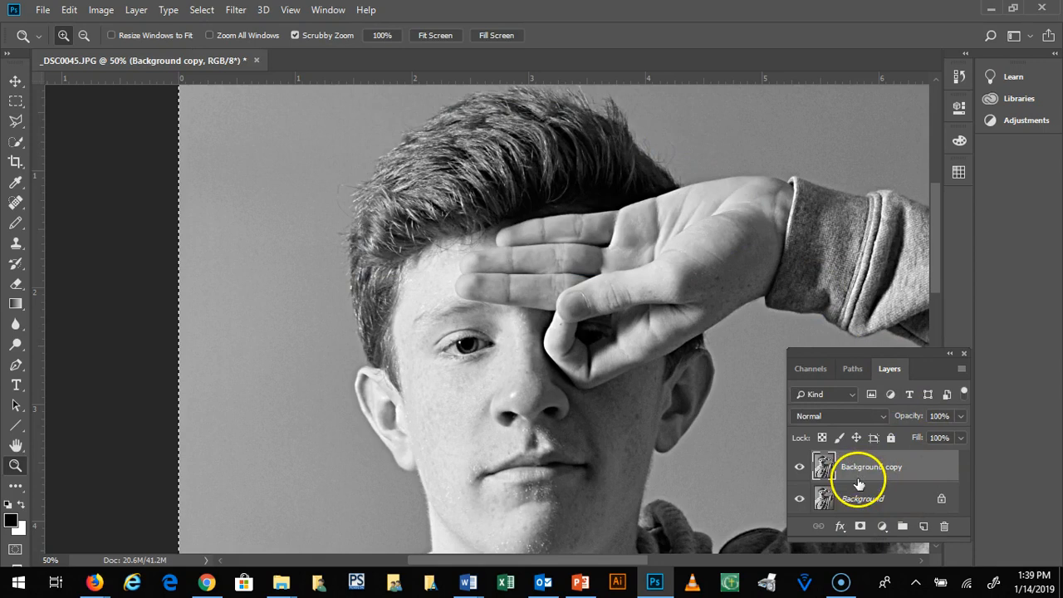
Step: Apply the Filter Gallery's Photocopy filter to the Background copy layer with Detail 20 and Darkness 3
{"action": "left_click", "coordinate": [237, 16]}
{"action": "left_click", "coordinate": [237, 16]}
{"action": "left_click", "coordinate": [237, 16]}
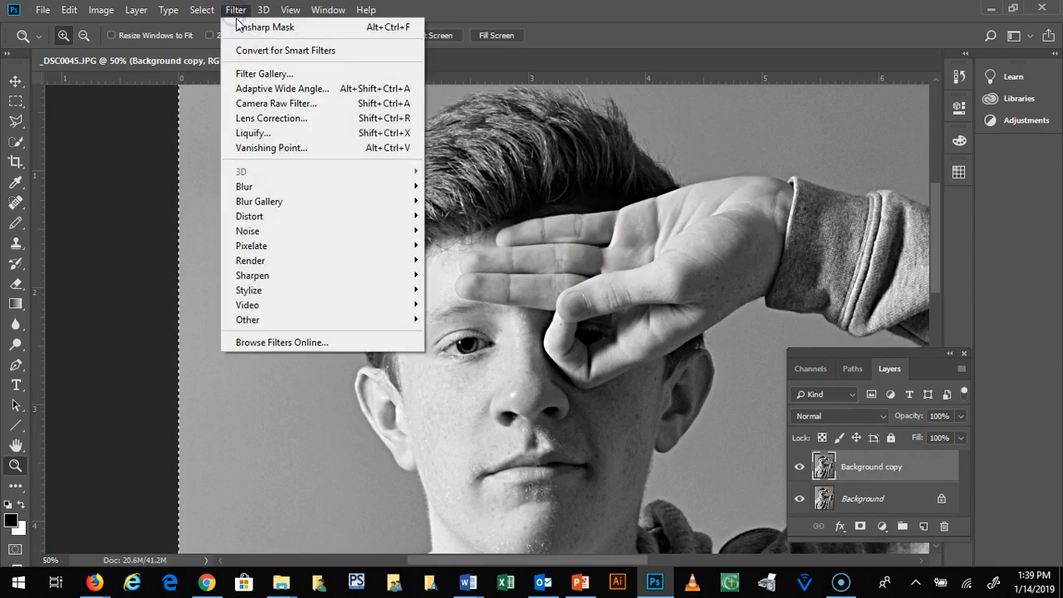
{"action": "left_click", "coordinate": [264, 73]}
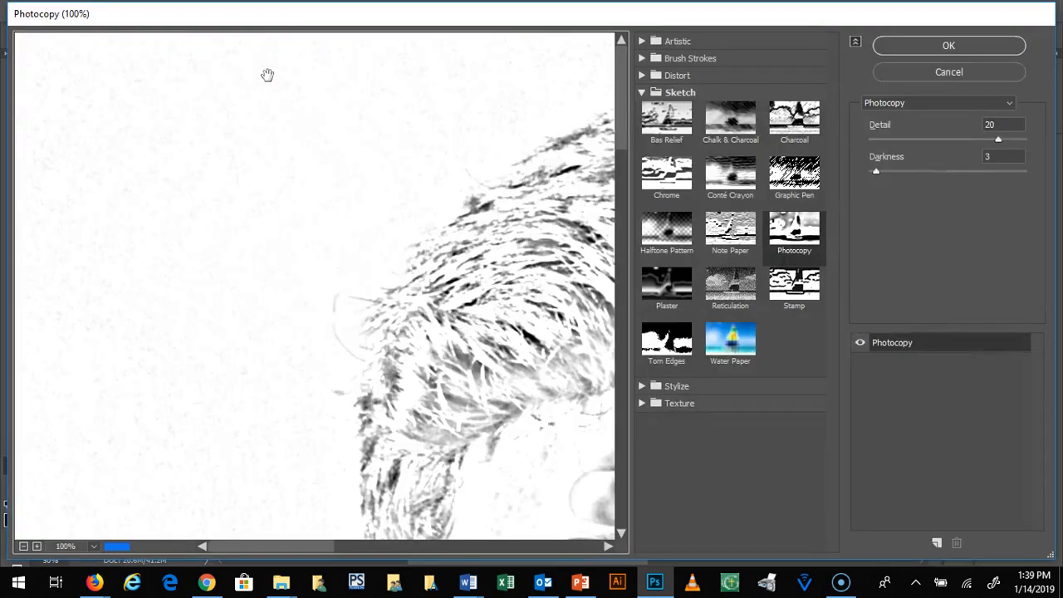
{"action": "left_click", "coordinate": [908, 46]}
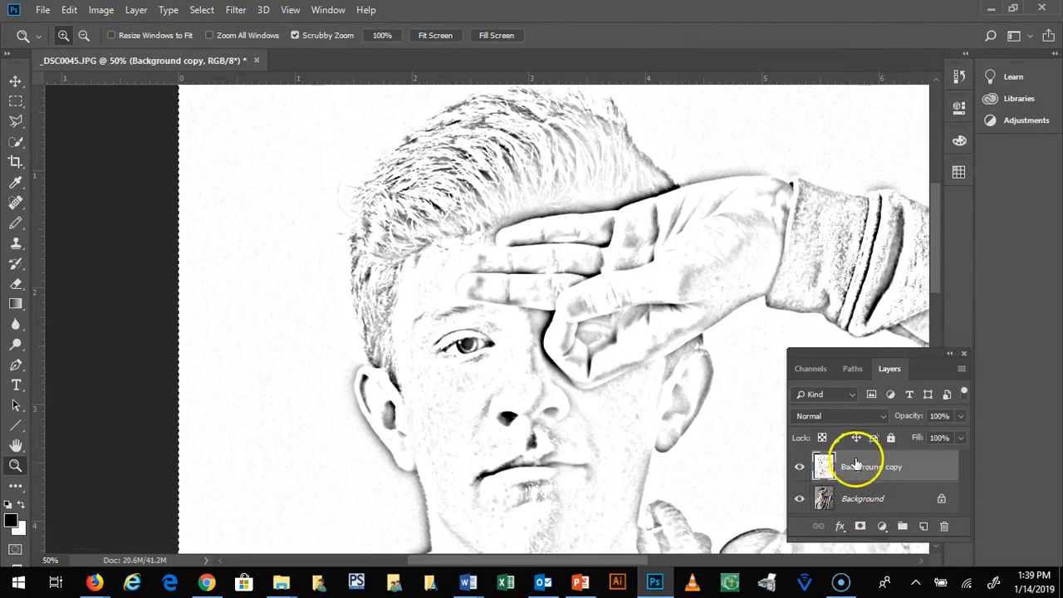
Step: Toggle the Background copy layer's visibility to compare the photocopy effect with the photo, leaving the layer hidden
{"action": "left_click", "coordinate": [800, 470]}
{"action": "left_click", "coordinate": [800, 470]}
{"action": "left_click", "coordinate": [800, 470]}
{"action": "left_click", "coordinate": [800, 470]}
{"action": "left_click", "coordinate": [800, 470]}
{"action": "left_click", "coordinate": [800, 470]}
{"action": "left_click", "coordinate": [800, 470]}
{"action": "left_click", "coordinate": [800, 470]}
{"action": "left_click", "coordinate": [800, 470]}
{"action": "left_click", "coordinate": [800, 470]}
{"action": "left_click", "coordinate": [800, 470]}
{"action": "left_click", "coordinate": [800, 470]}
{"action": "left_click", "coordinate": [800, 471]}
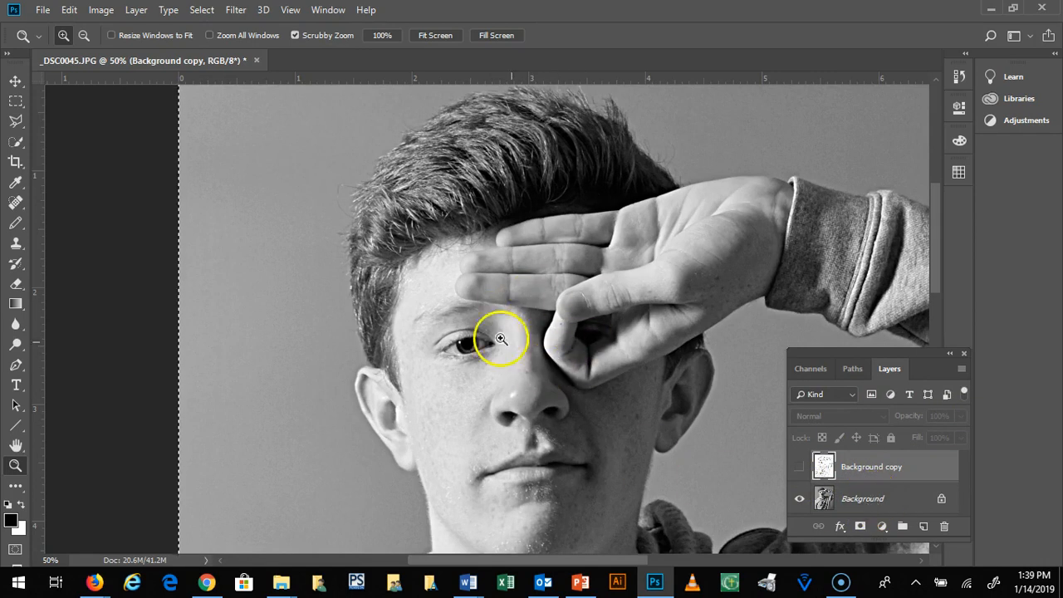
{"action": "left_click", "coordinate": [798, 467]}
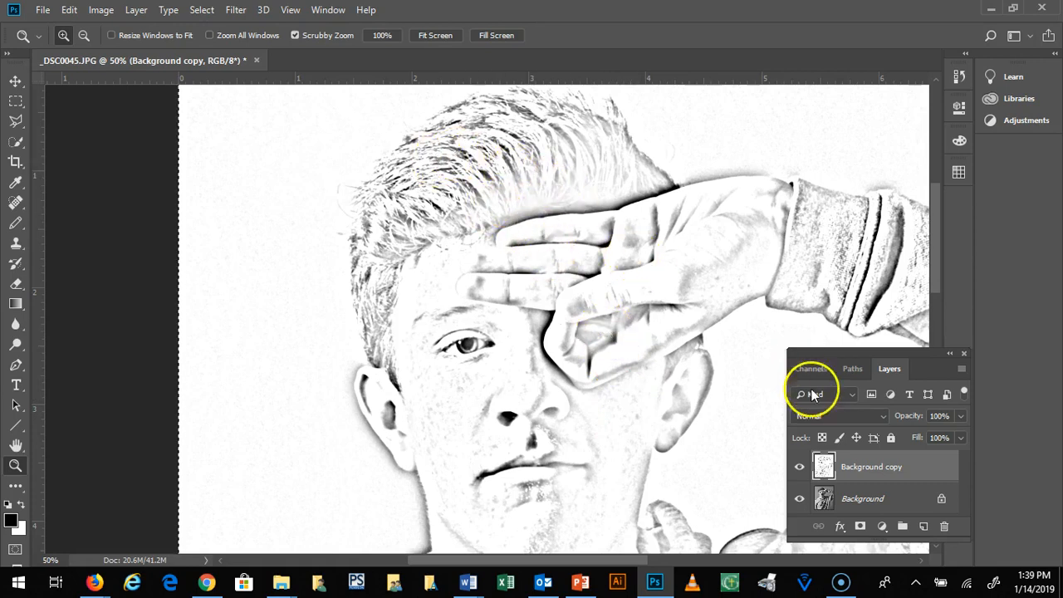
{"action": "left_click", "coordinate": [799, 466]}
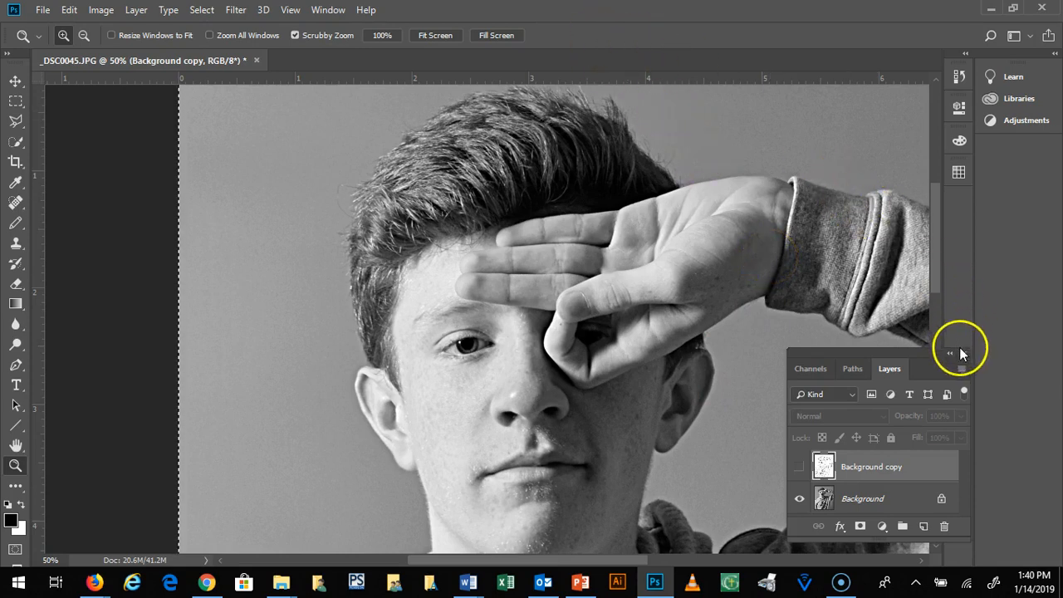
Step: Move the Layers panel off the portrait and show the grid over the image
{"action": "left_click_drag", "start_coordinate": [927, 362], "coordinate": [1050, 379]}
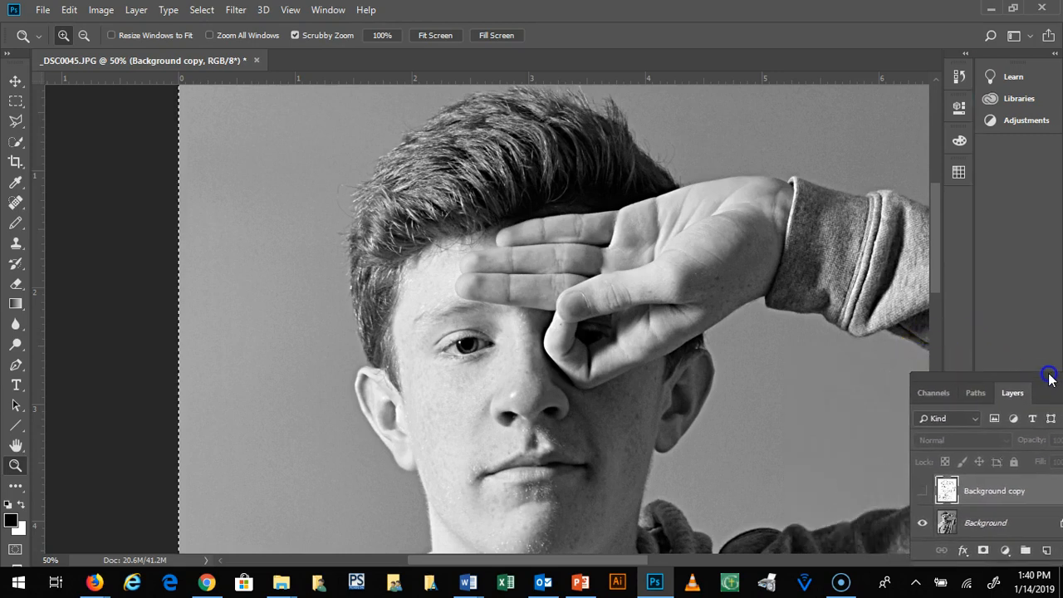
{"action": "left_click", "coordinate": [783, 268], "text": "alt"}
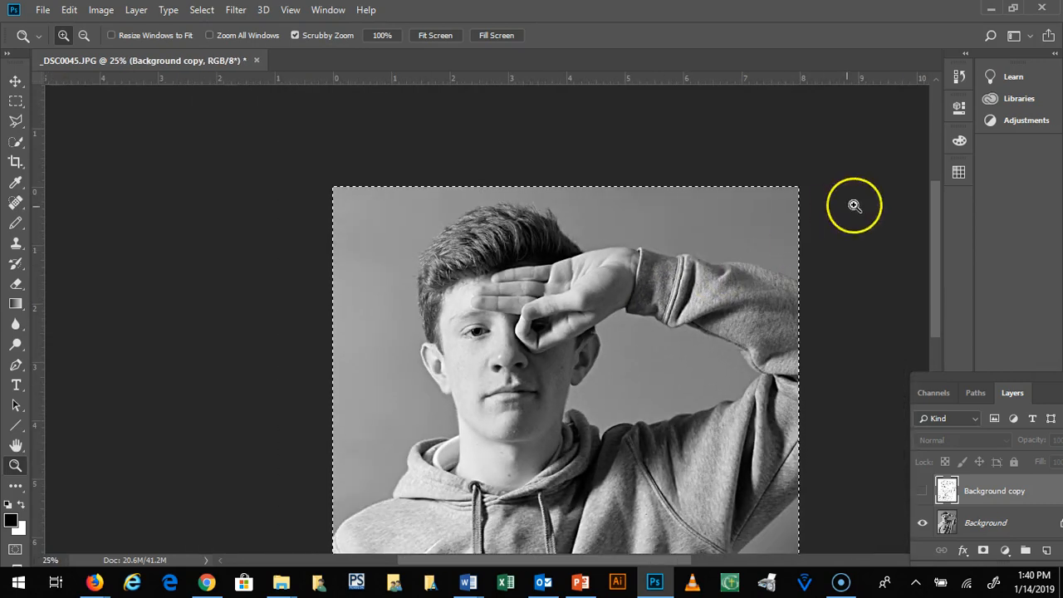
{"action": "left_click_drag", "start_coordinate": [934, 205], "coordinate": [947, 250]}
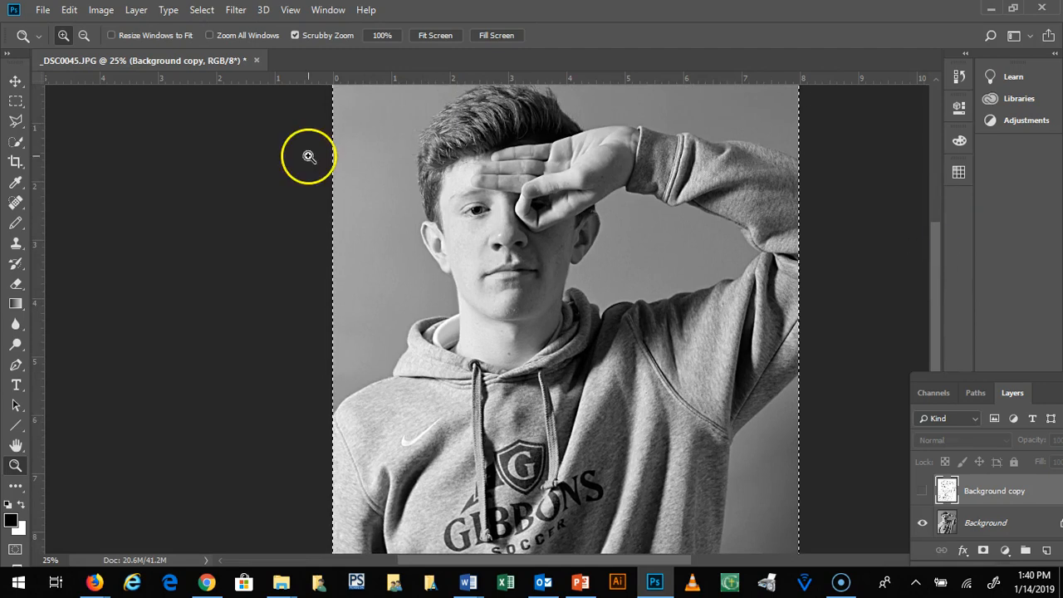
{"action": "left_click", "coordinate": [290, 12]}
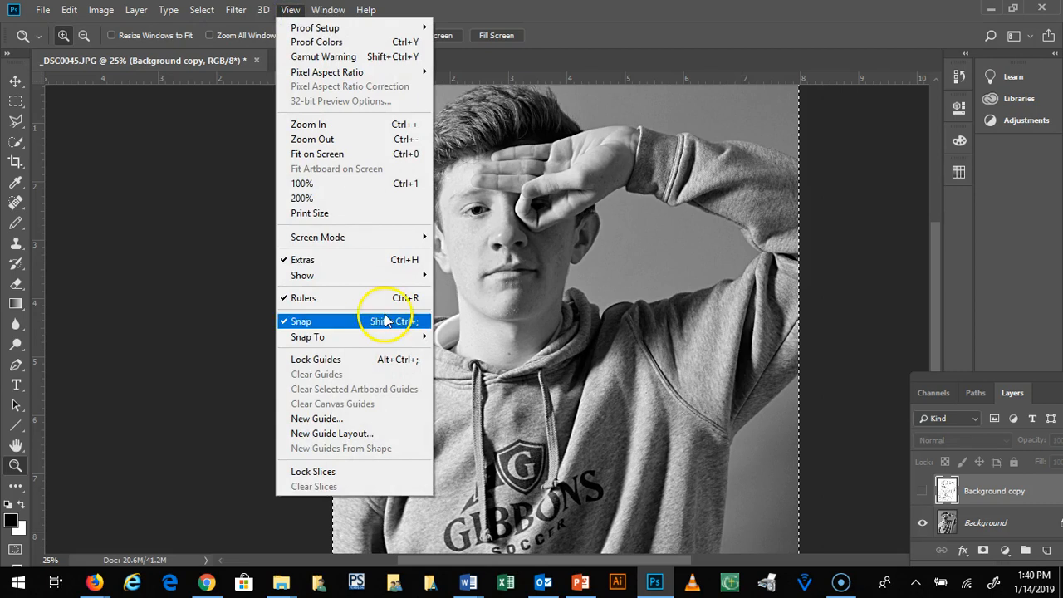
{"action": "mouse_move", "coordinate": [370, 276]}
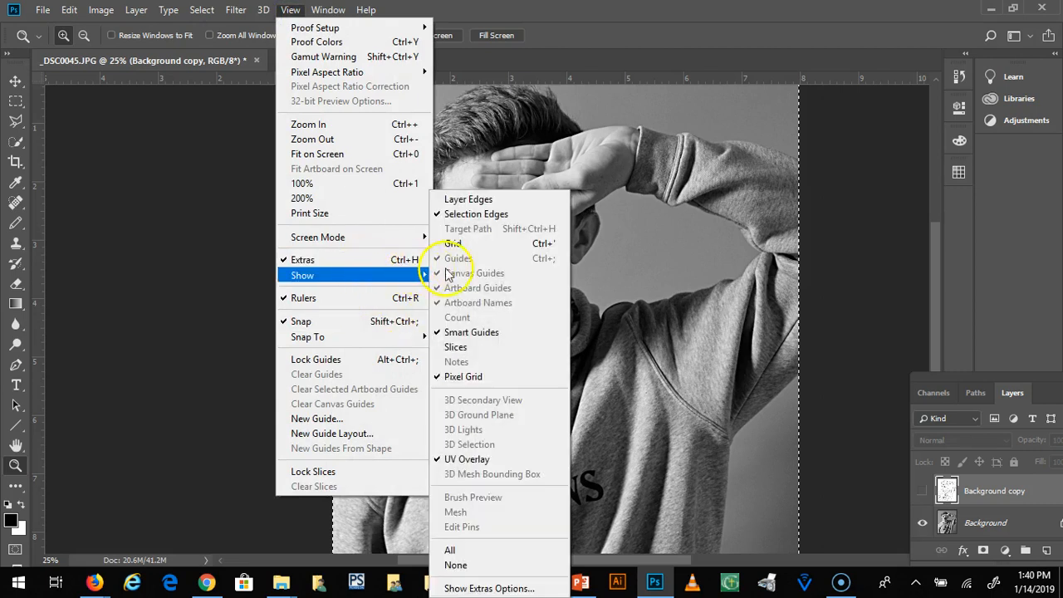
{"action": "left_click", "coordinate": [453, 244]}
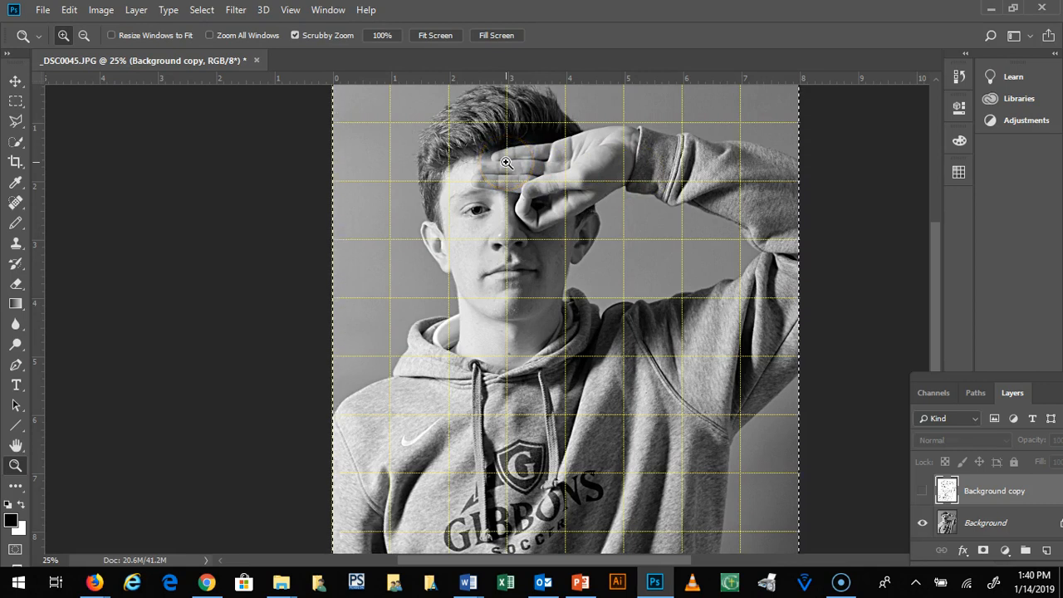
Step: Hide the rulers and show them again
{"action": "mouse_move", "coordinate": [936, 238]}
{"action": "left_mouse_down"}
{"action": "mouse_move", "coordinate": [926, 197]}
{"action": "mouse_move", "coordinate": [933, 230]}
{"action": "left_mouse_up"}
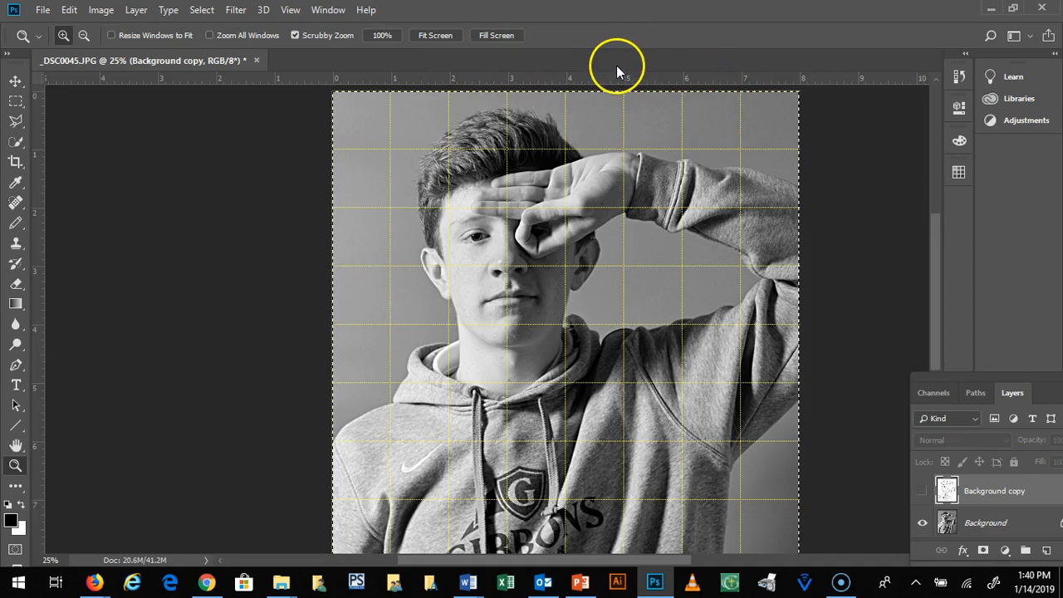
{"action": "left_click", "coordinate": [291, 10]}
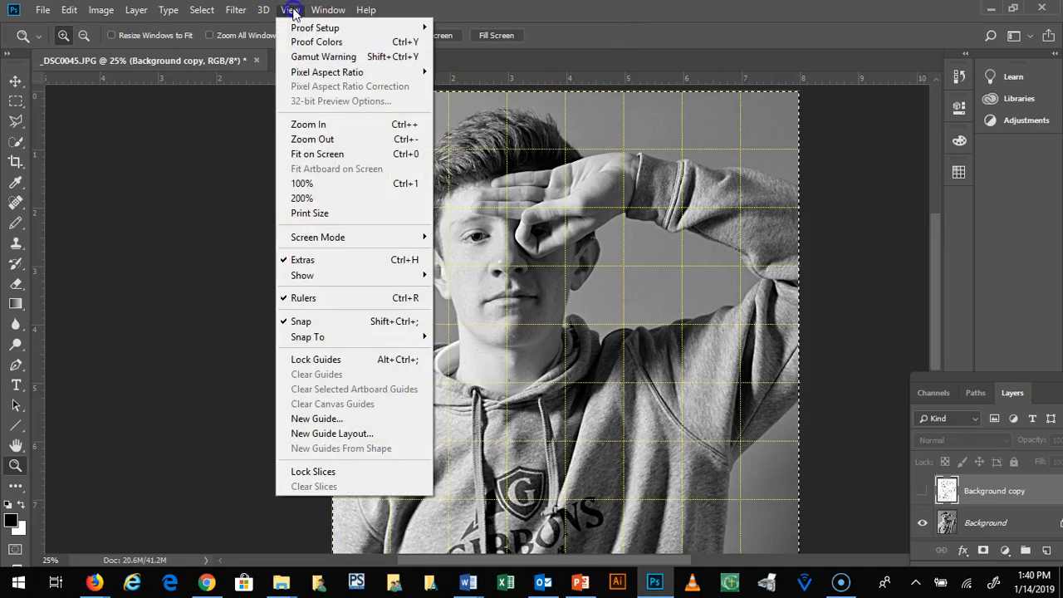
{"action": "left_click", "coordinate": [328, 301]}
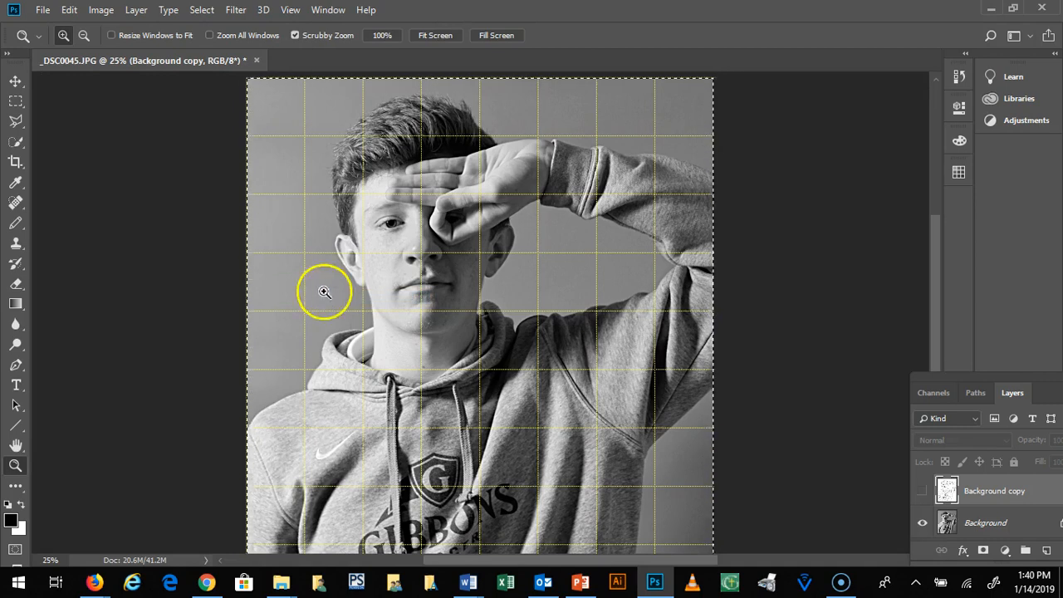
{"action": "left_click", "coordinate": [290, 10]}
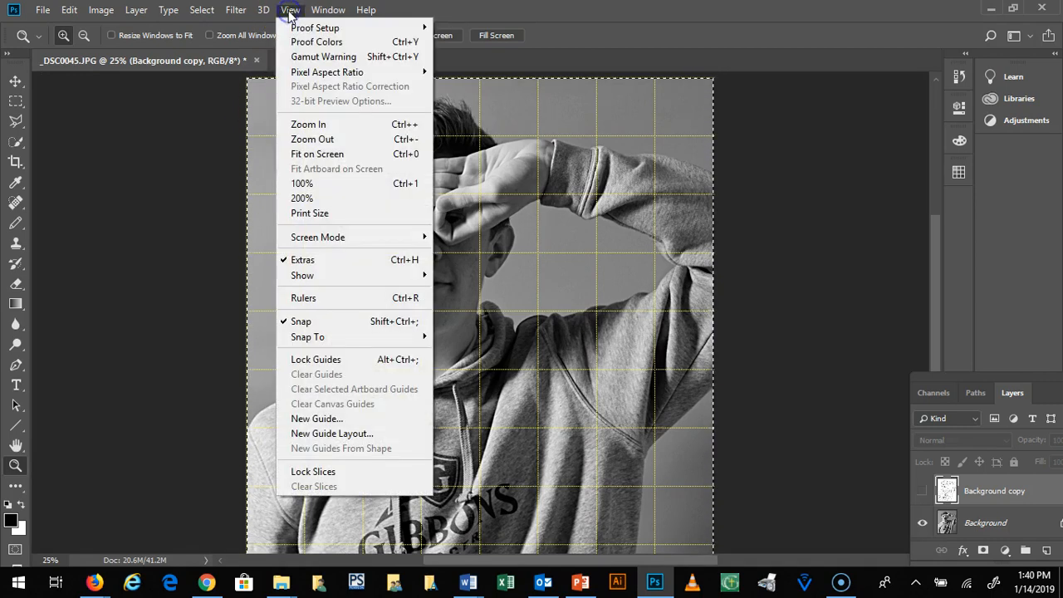
{"action": "left_click", "coordinate": [302, 298]}
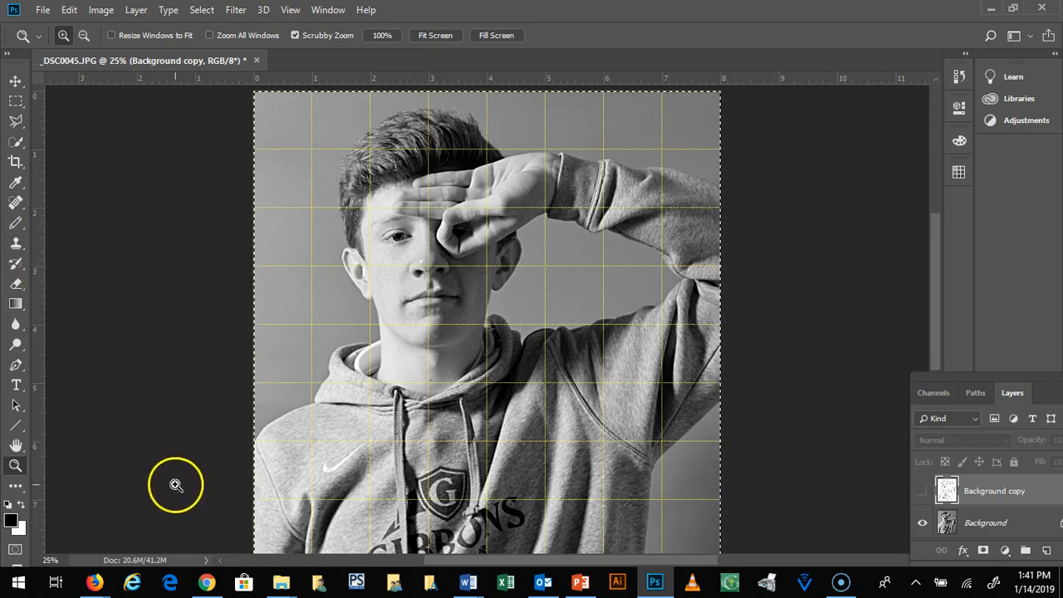
Step: Try 2 grid subdivisions in the Guides, Grid & Slices preferences, and set the value to 4
{"action": "left_click", "coordinate": [399, 234]}
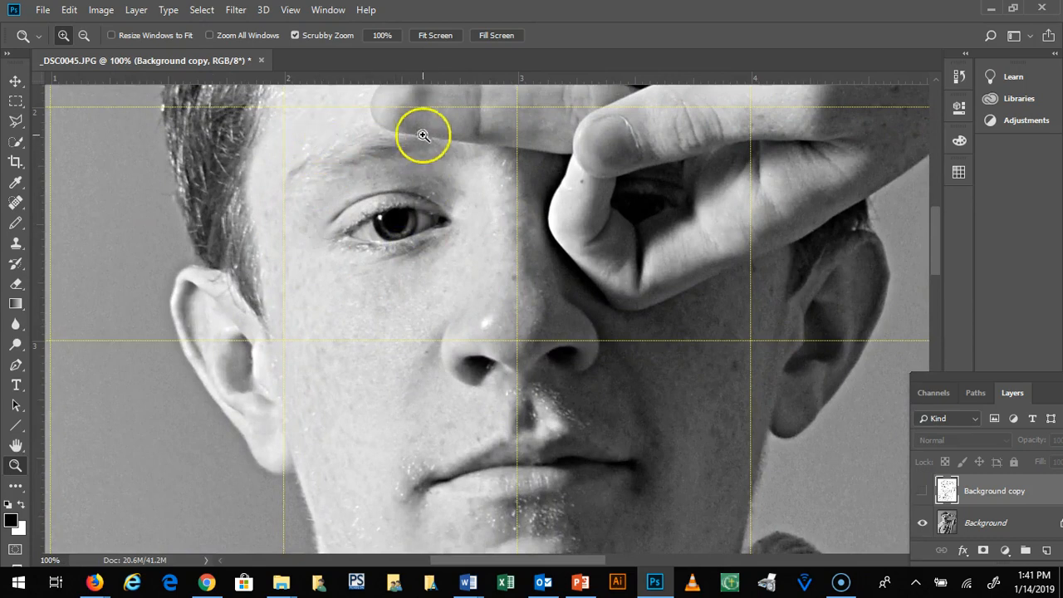
{"action": "left_click", "coordinate": [70, 10]}
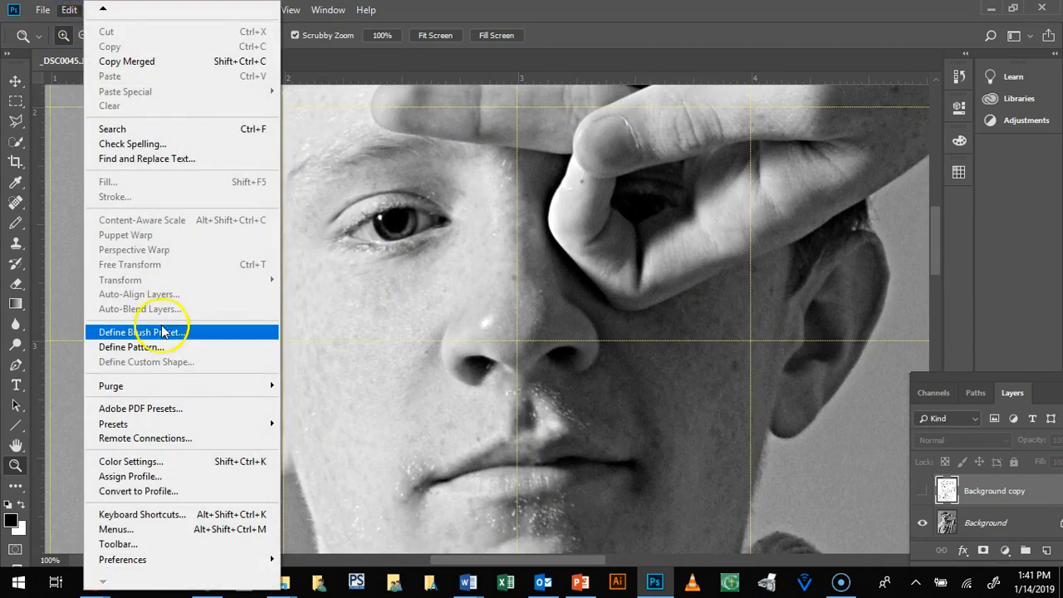
{"action": "mouse_move", "coordinate": [139, 564]}
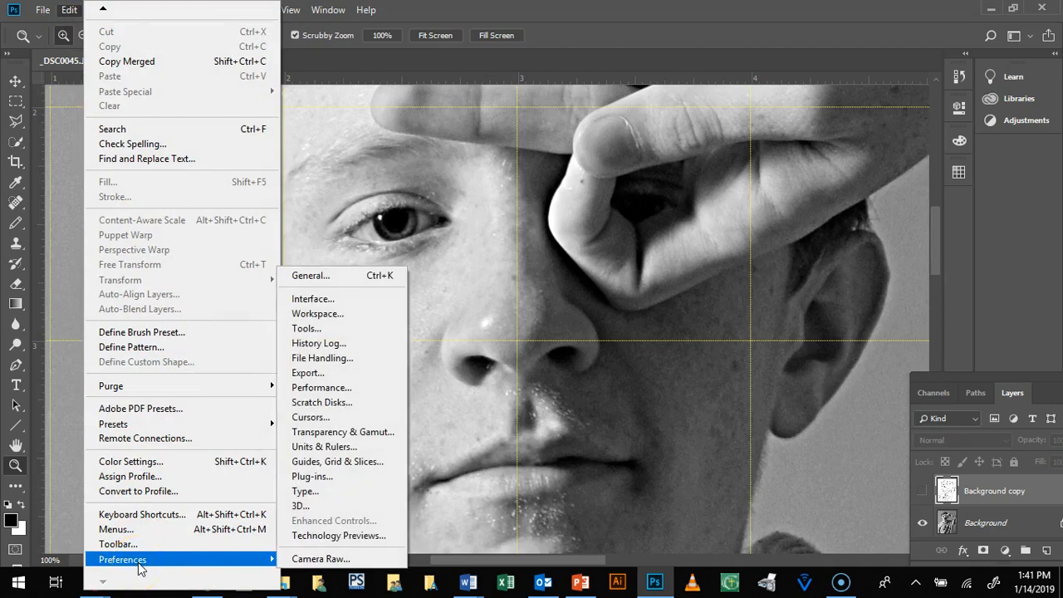
{"action": "left_click", "coordinate": [311, 462]}
{"action": "key", "text": "i"}
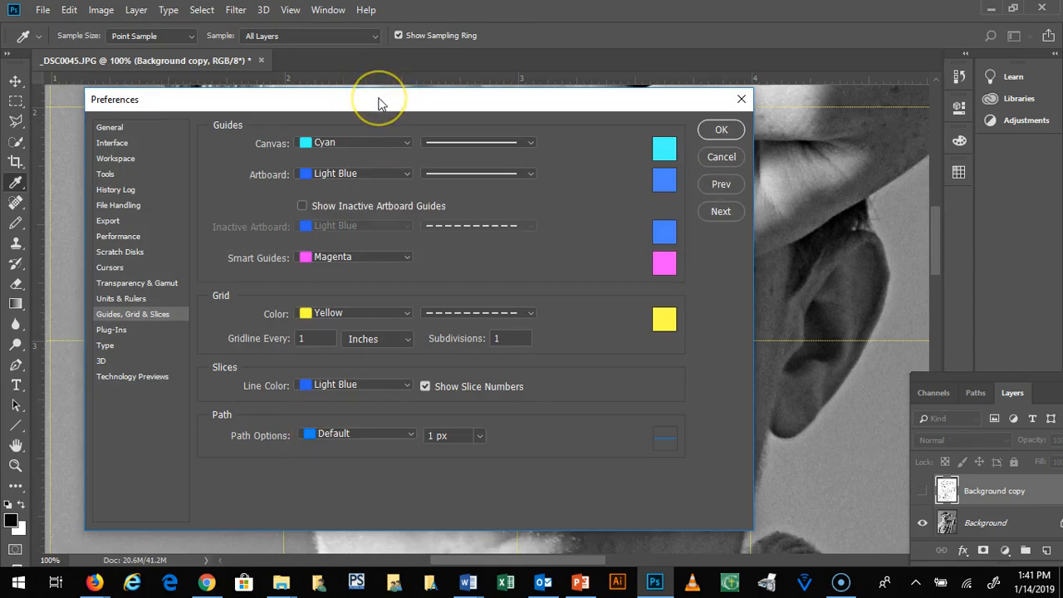
{"action": "double_click", "coordinate": [509, 339]}
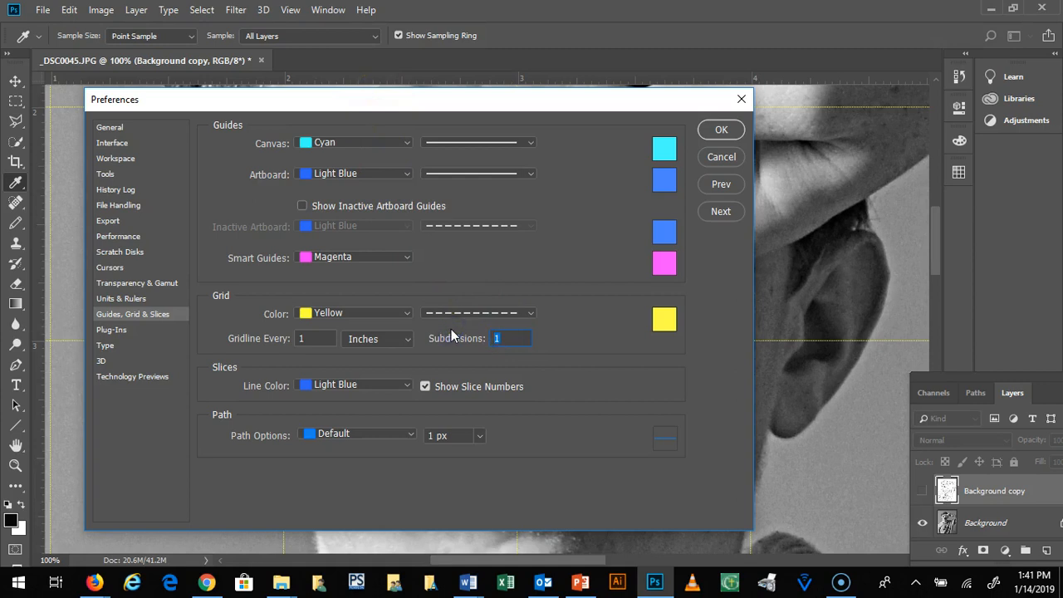
{"action": "type", "text": "2"}
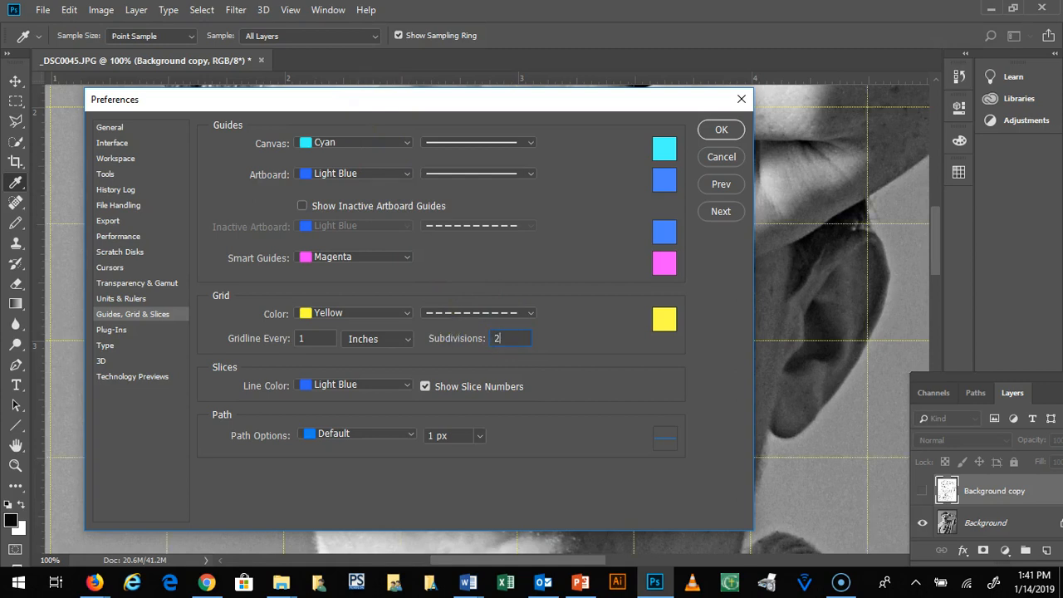
{"action": "type", "text": "4"}
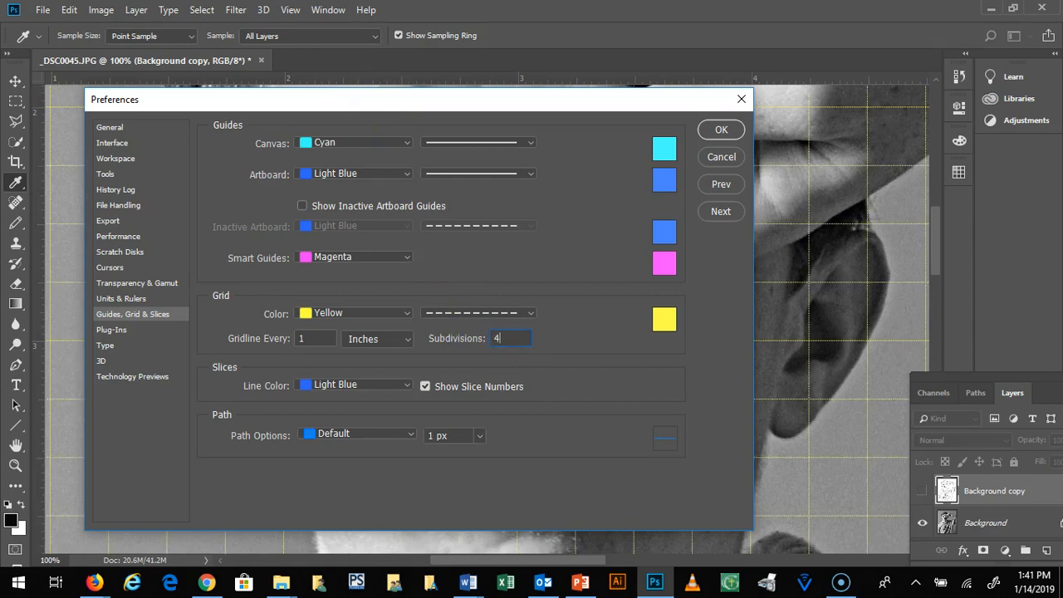
Step: Change the grid to solid lines in Light Red and accept the preferences
{"action": "left_click", "coordinate": [531, 315]}
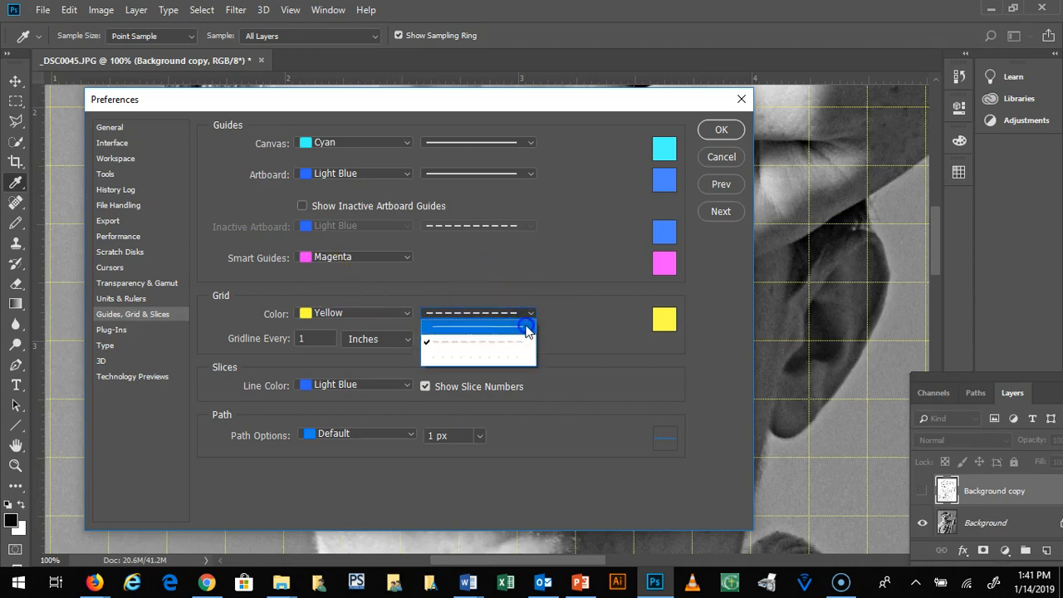
{"action": "left_click", "coordinate": [526, 331]}
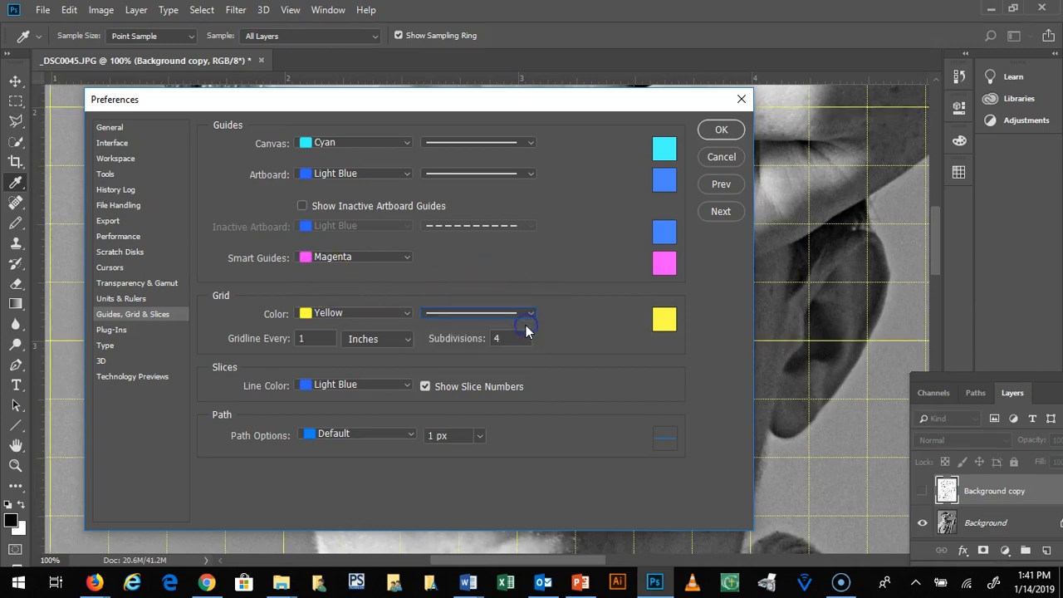
{"action": "left_click", "coordinate": [407, 315]}
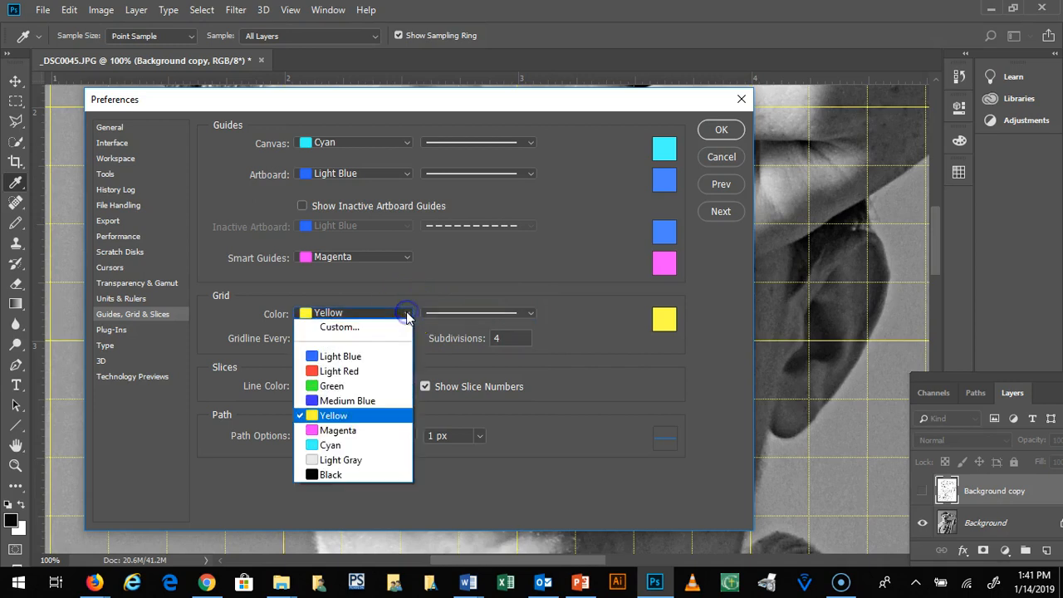
{"action": "left_click", "coordinate": [373, 373]}
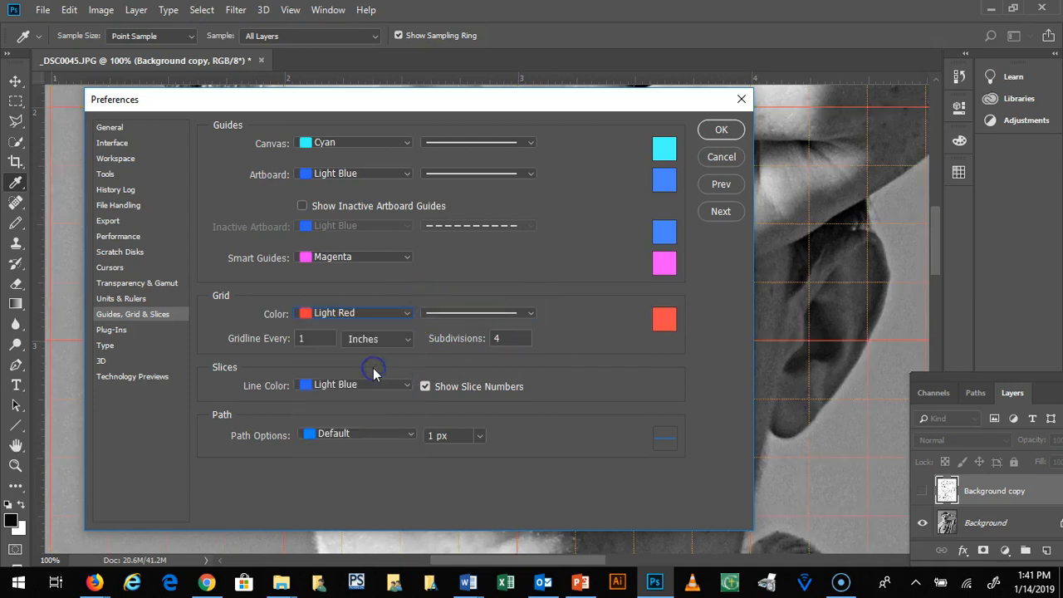
{"action": "left_click", "coordinate": [723, 131]}
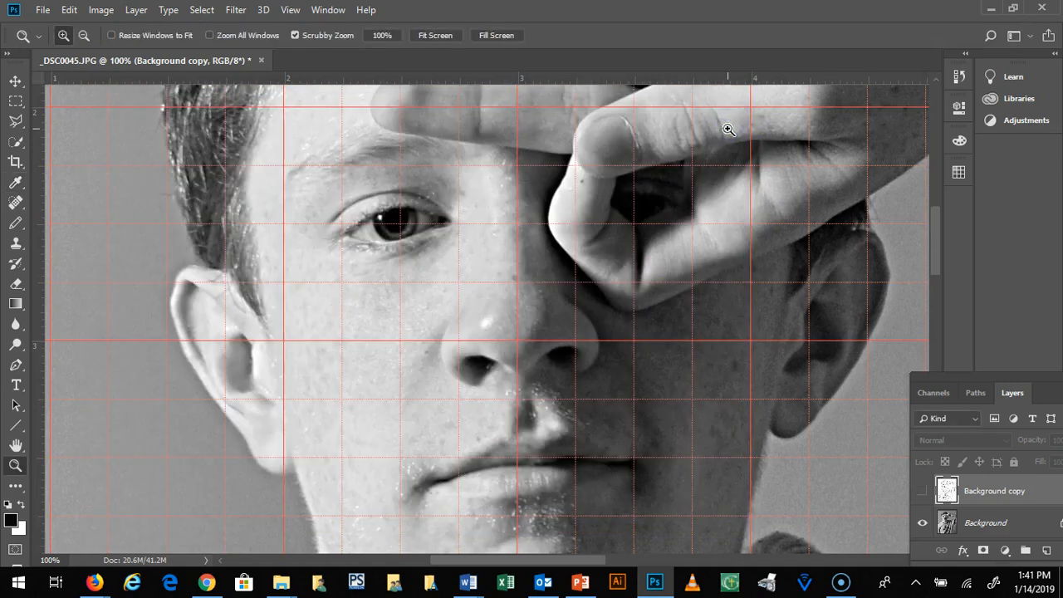
Step: Examine the grid over the whole portrait and up close around the eye and nose
{"action": "key", "text": "ctrl+minus"}
{"action": "key", "text": "ctrl+minus"}
{"action": "key", "text": "ctrl+minus"}
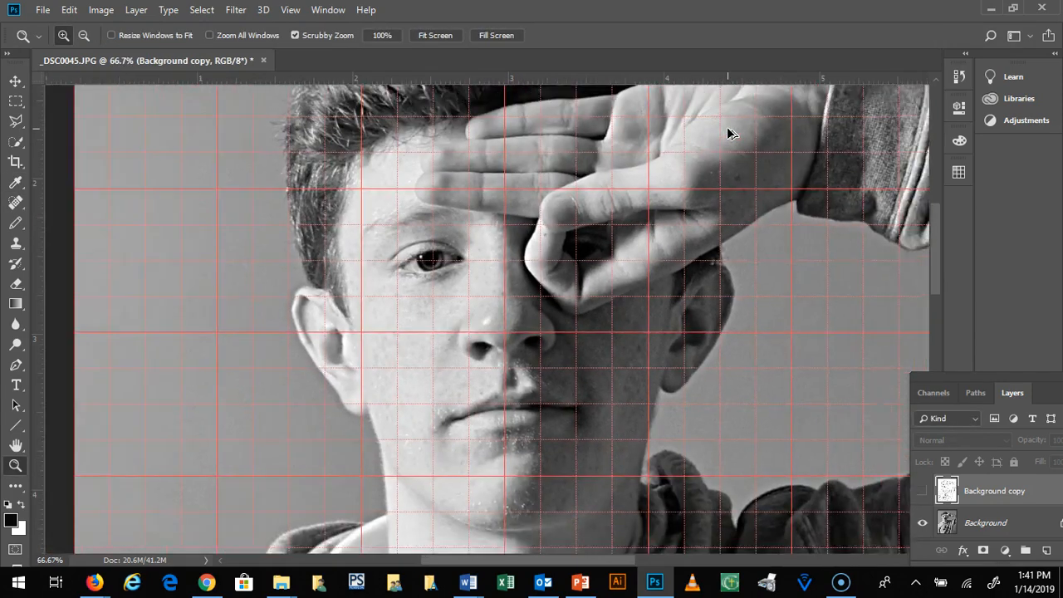
{"action": "key", "text": "ctrl+minus"}
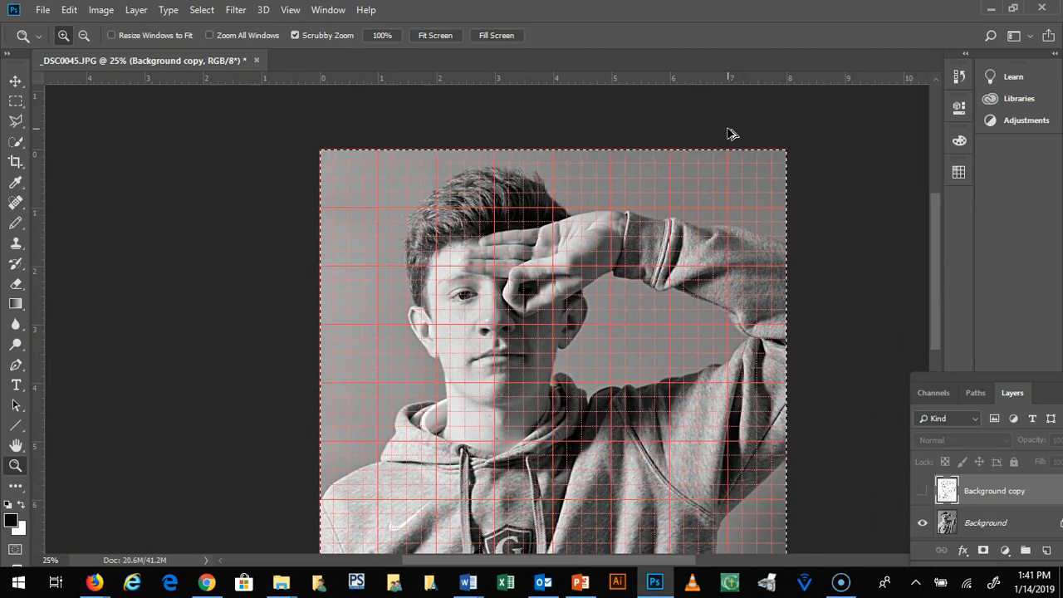
{"action": "key", "text": "ctrl+plus"}
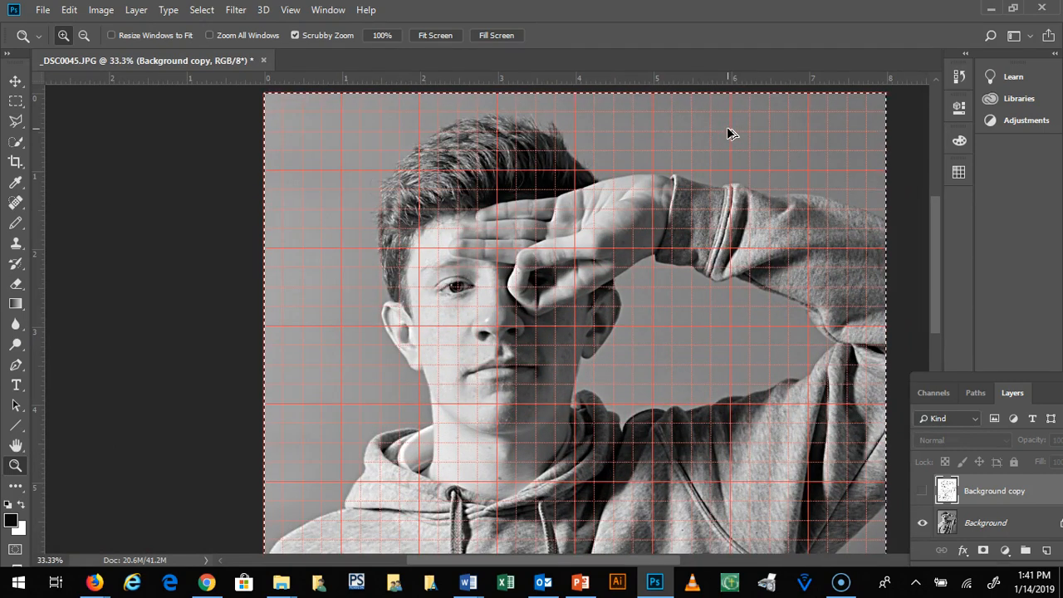
{"action": "key", "text": "ctrl+plus"}
{"action": "key", "text": "ctrl+plus"}
{"action": "key", "text": "ctrl+plus"}
{"action": "key", "text": "ctrl+plus"}
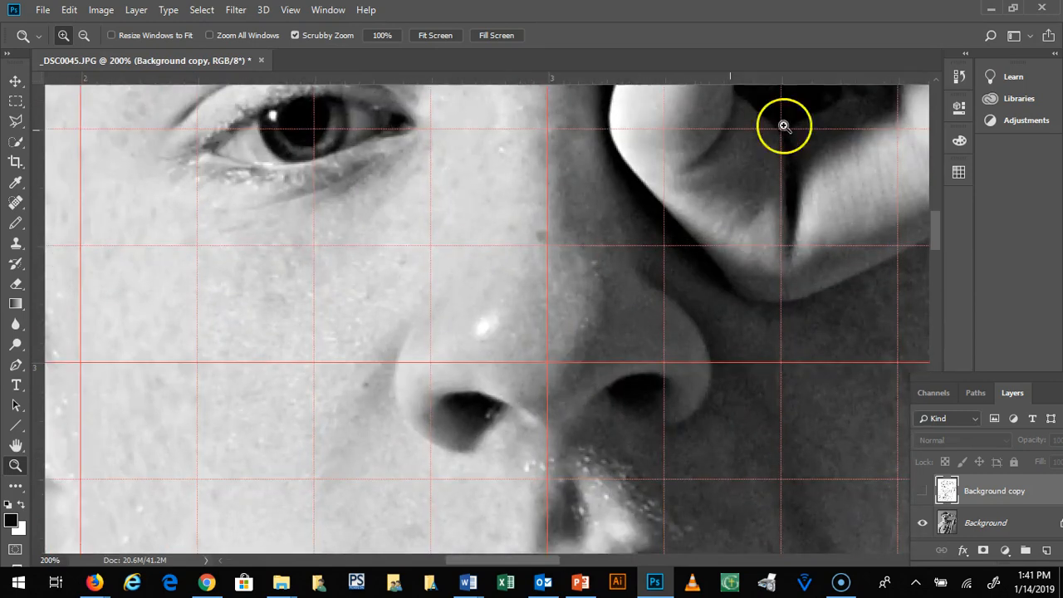
{"action": "left_click_drag", "start_coordinate": [934, 231], "coordinate": [932, 215]}
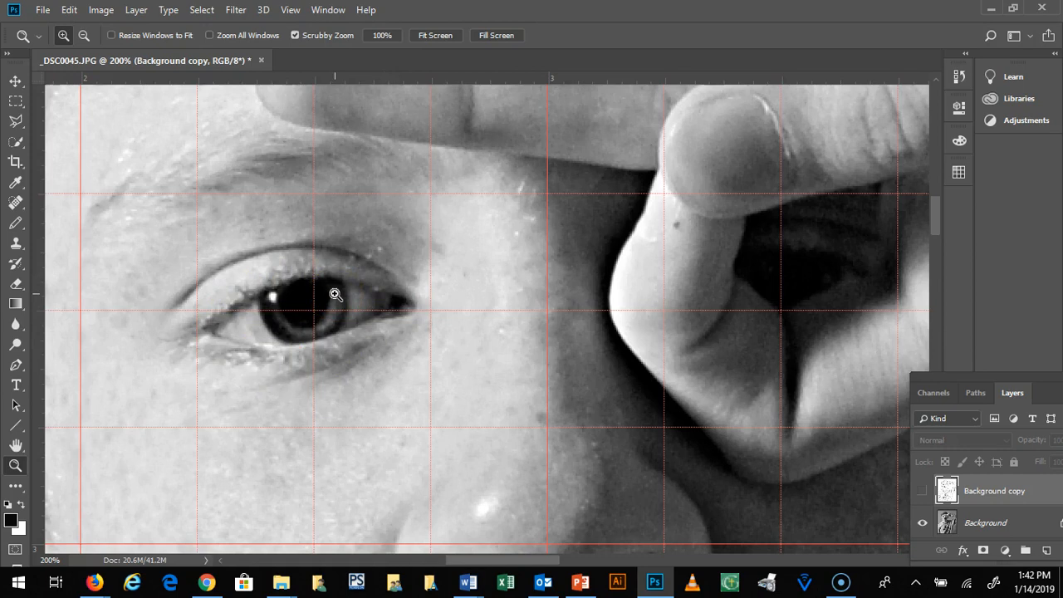
{"action": "left_click", "coordinate": [453, 299], "text": "alt"}
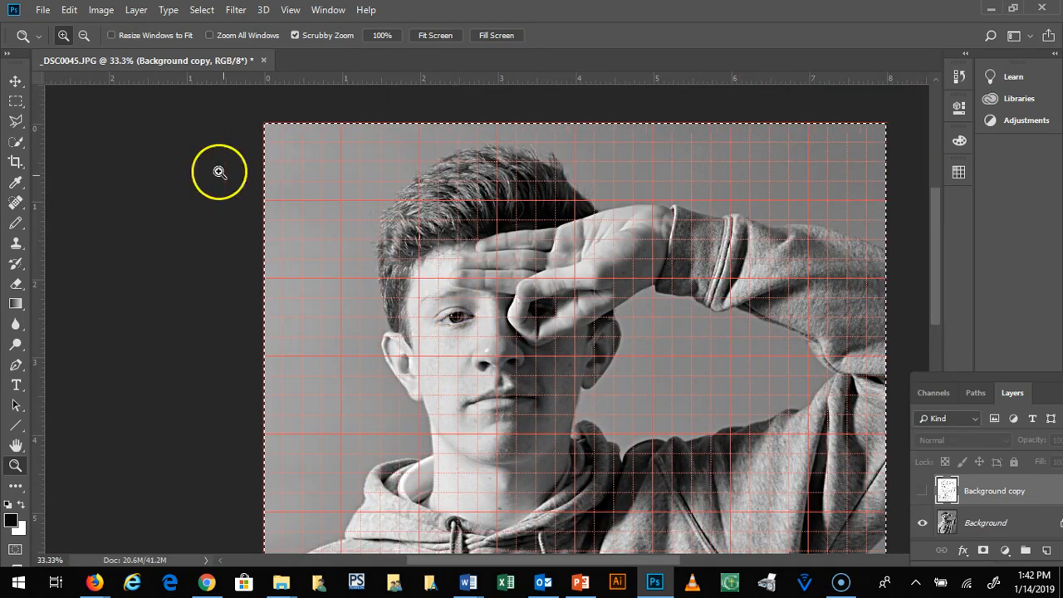
Step: Set the grid subdivisions to 1 in the Guides, Grid & Slices preferences
{"action": "left_click", "coordinate": [74, 15]}
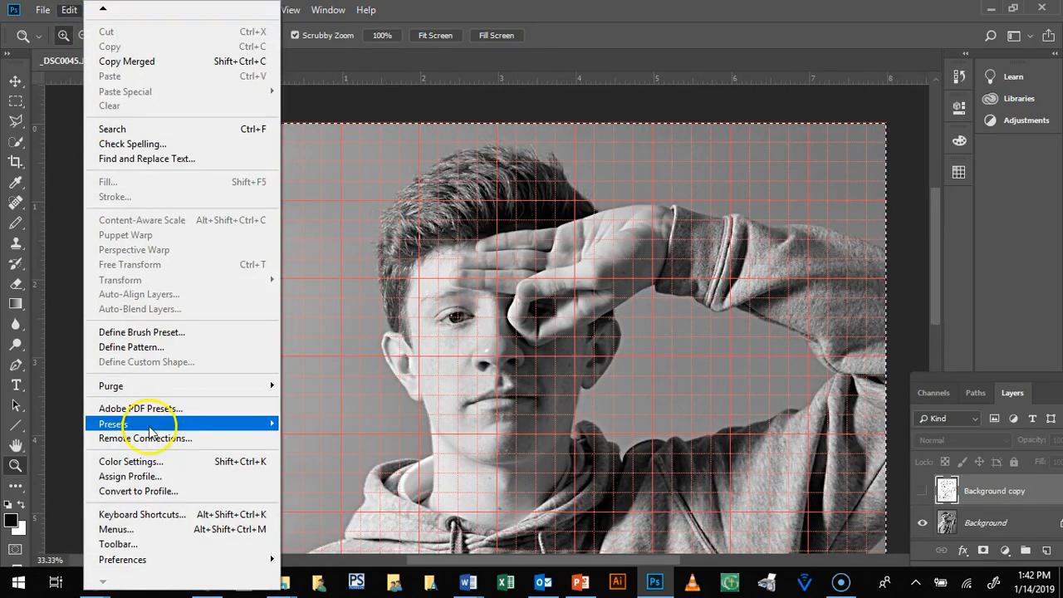
{"action": "mouse_move", "coordinate": [148, 565]}
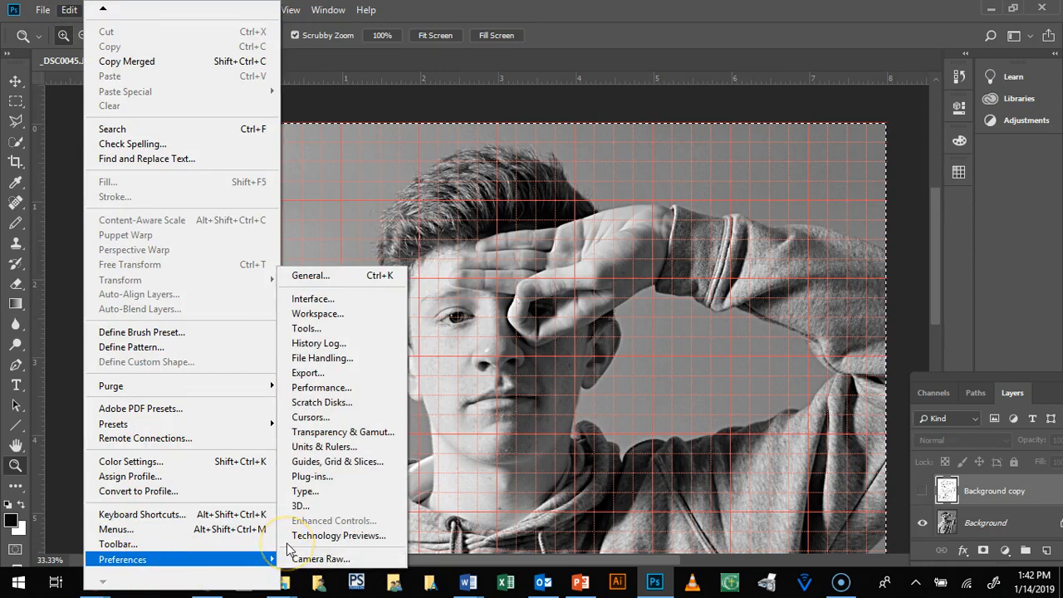
{"action": "left_click", "coordinate": [316, 461]}
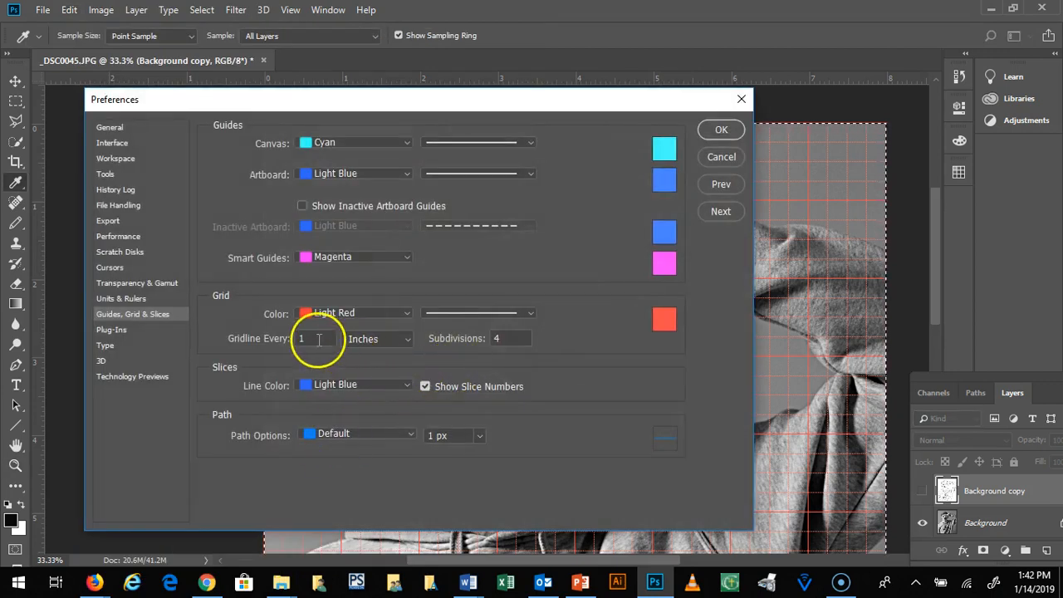
{"action": "left_click", "coordinate": [505, 341]}
{"action": "left_click", "coordinate": [433, 337]}
{"action": "type", "text": "1"}
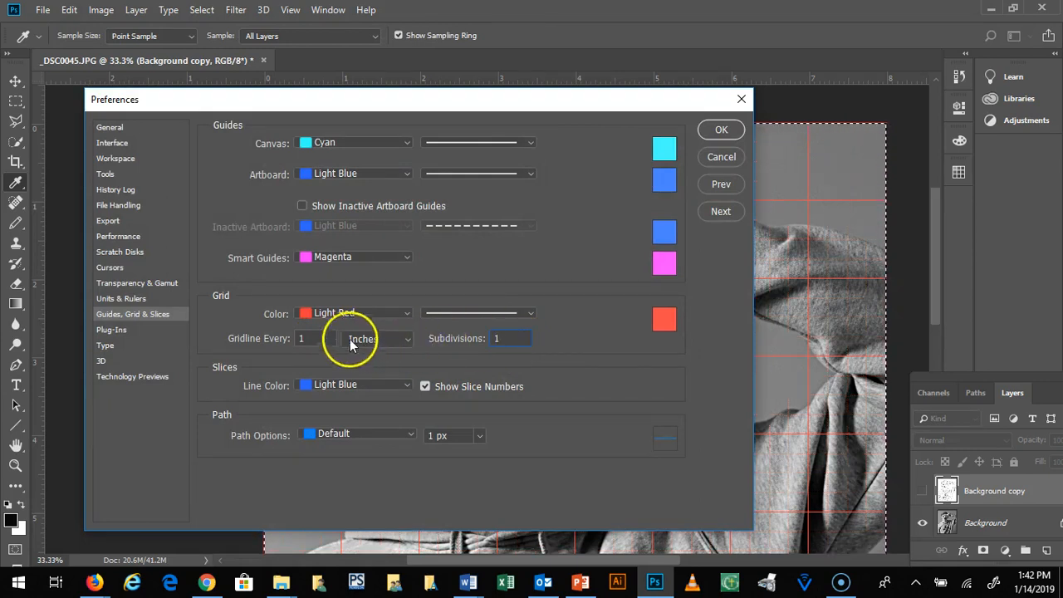
Step: Set the gridline spacing to every 2 inches and accept the preferences
{"action": "left_click", "coordinate": [306, 340]}
{"action": "type", "text": "2"}
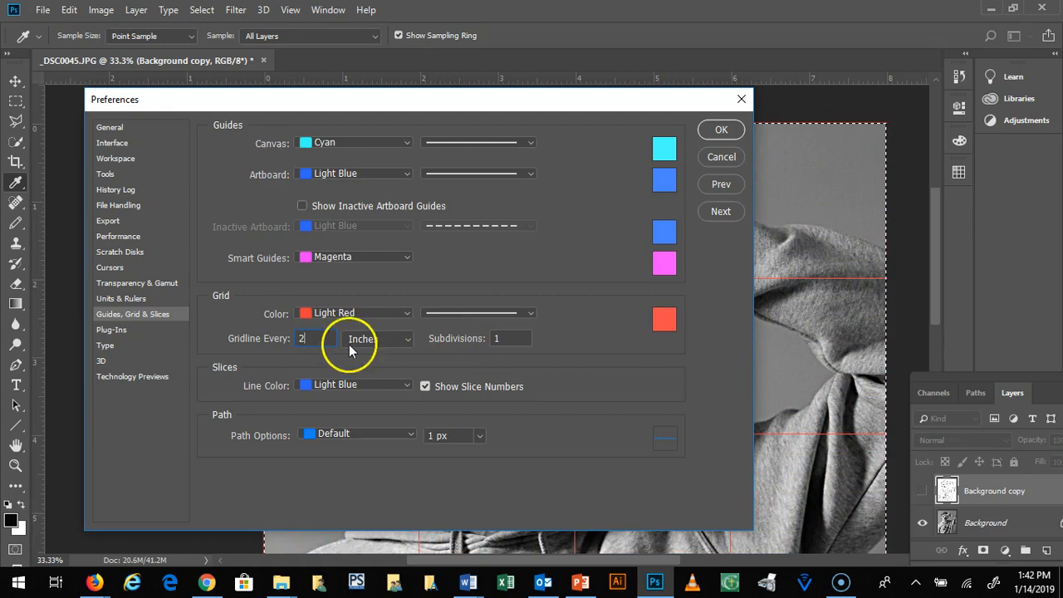
{"action": "left_click", "coordinate": [727, 129]}
{"action": "key", "text": "z"}
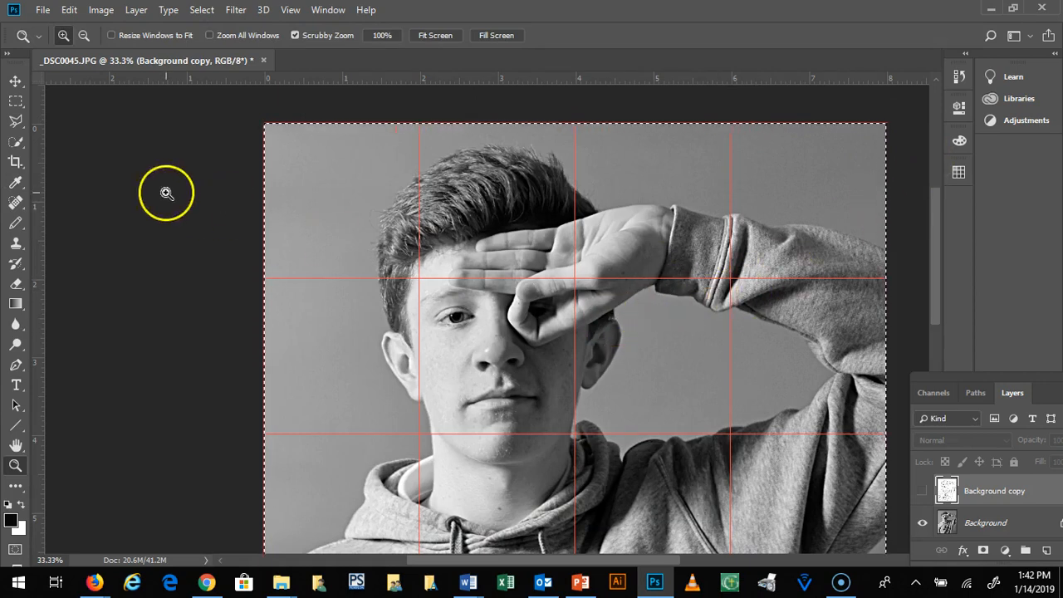
Step: Set the gridline spacing to every 1 inch in the Guides, Grid & Slices preferences and accept them
{"action": "left_click", "coordinate": [70, 11]}
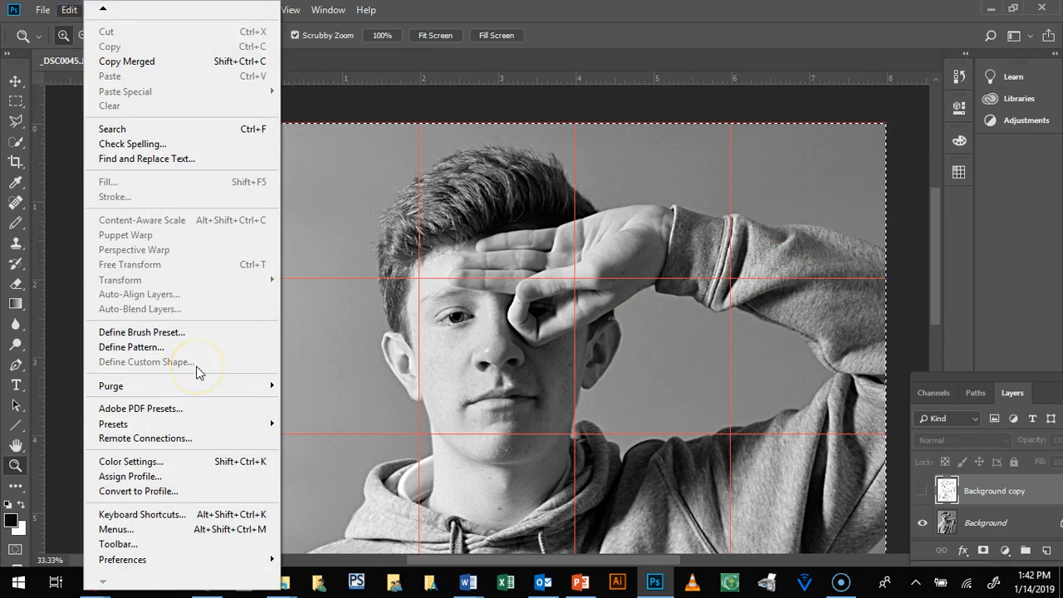
{"action": "mouse_move", "coordinate": [138, 560]}
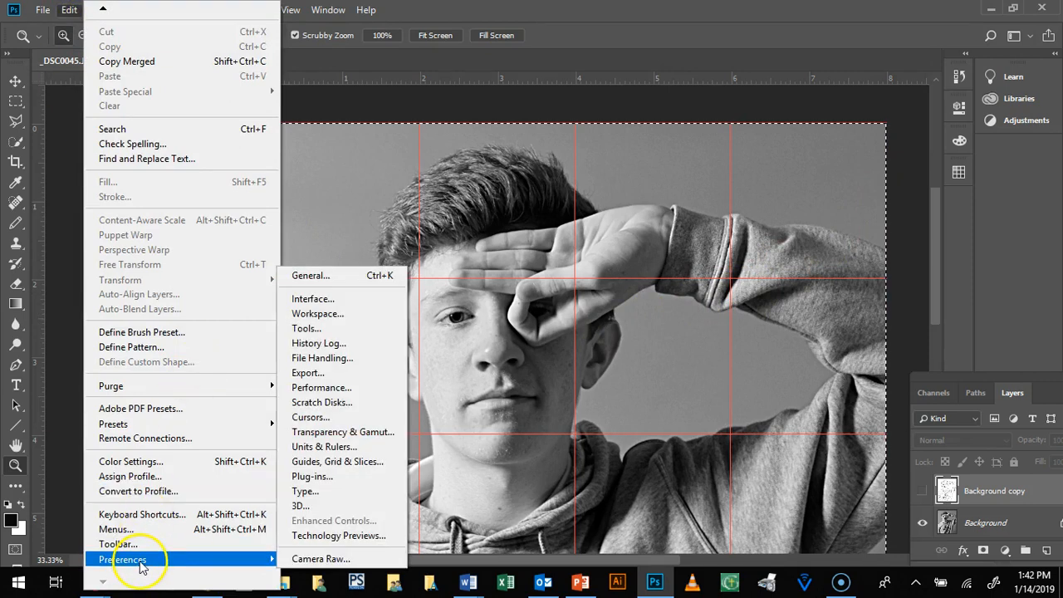
{"action": "left_click", "coordinate": [319, 470]}
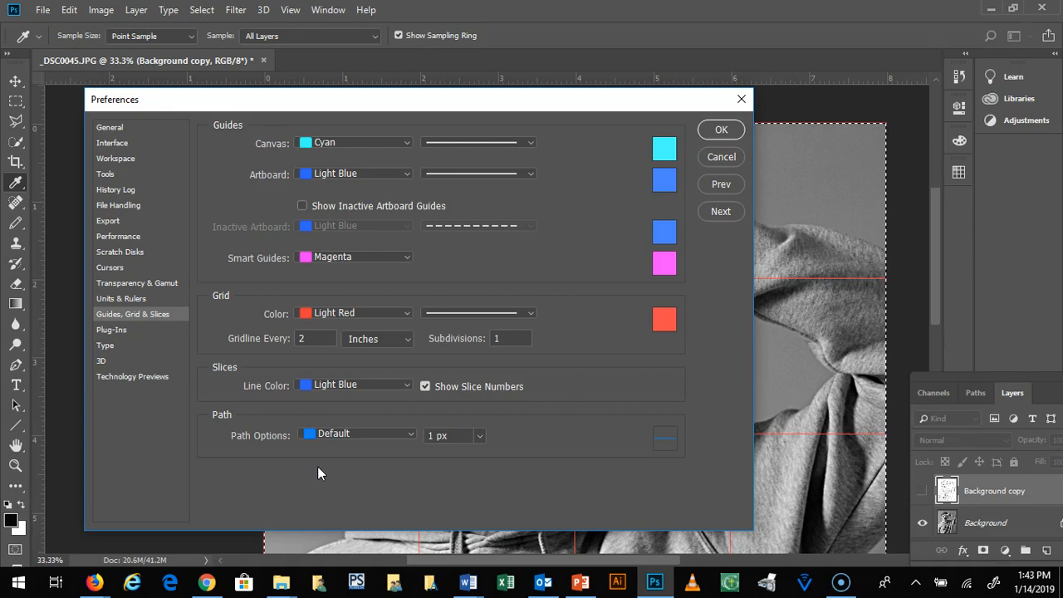
{"action": "left_click", "coordinate": [315, 339]}
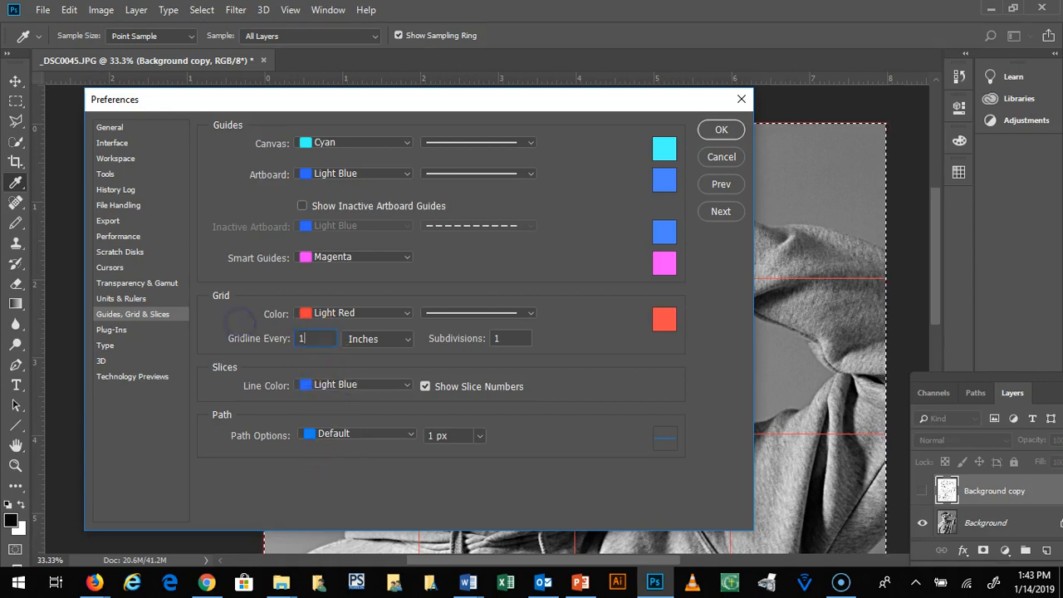
{"action": "left_click", "coordinate": [712, 135]}
{"action": "key", "text": "z"}
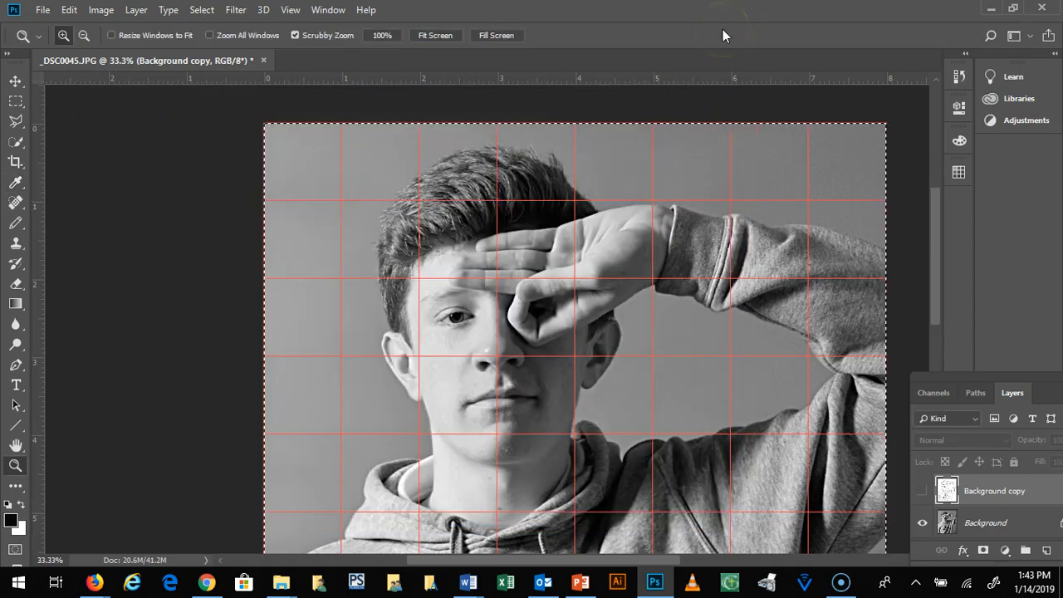
Step: Examine the one-inch grid over the whole portrait and up close around the neck and hoodie
{"action": "key", "text": "ctrl+minus"}
{"action": "key", "text": "ctrl+minus"}
{"action": "key", "text": "ctrl+minus"}
{"action": "key", "text": "ctrl+plus"}
{"action": "key", "text": "ctrl+plus"}
{"action": "key", "text": "ctrl+minus"}
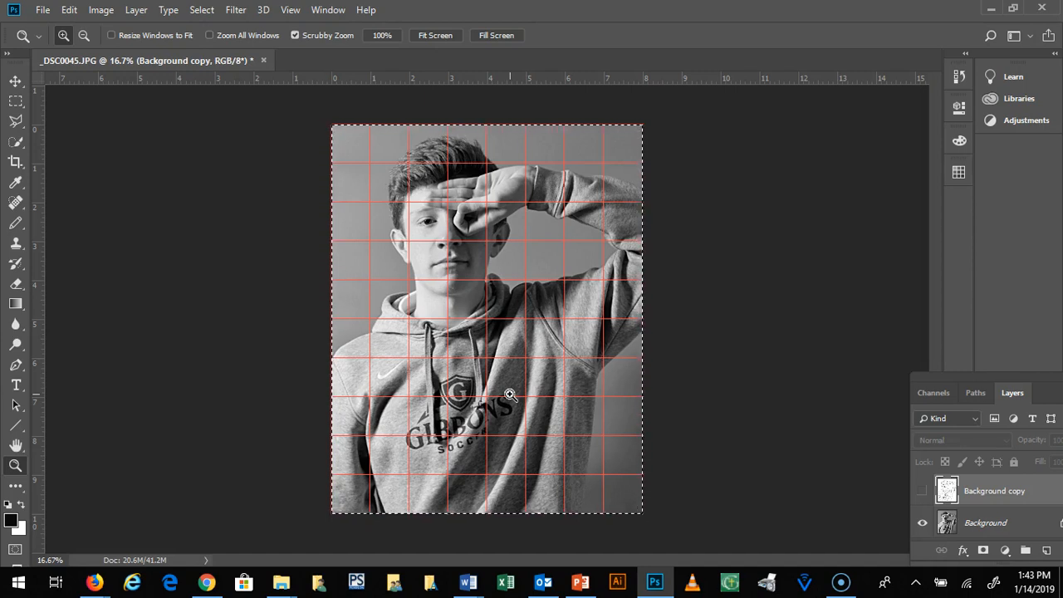
{"action": "left_click_drag", "start_coordinate": [511, 400], "coordinate": [511, 399]}
{"action": "key", "text": "ctrl+minus"}
{"action": "key", "text": "ctrl+minus"}
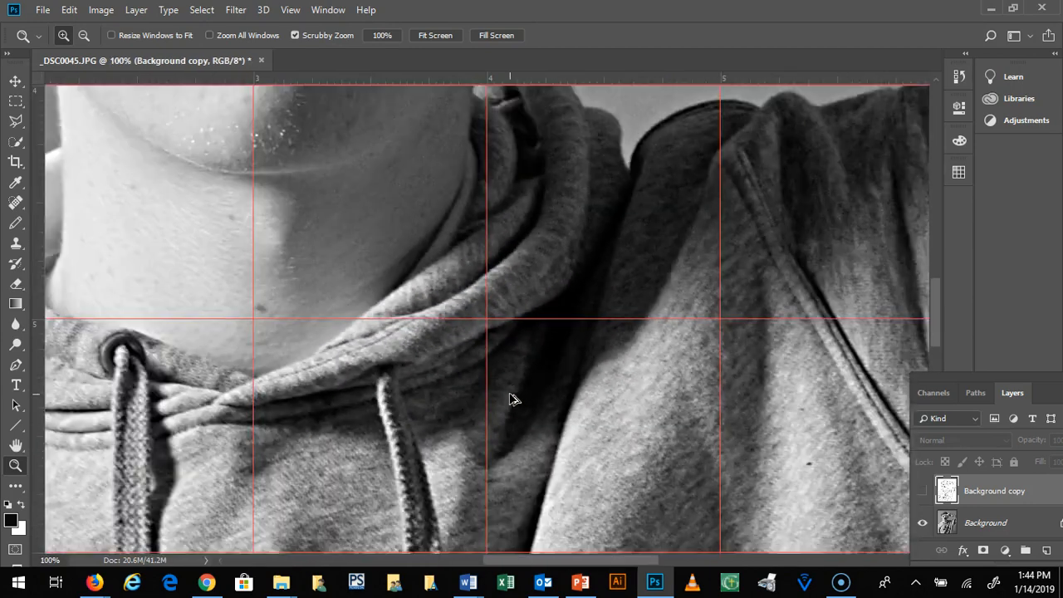
{"action": "key", "text": "ctrl+plus"}
{"action": "key", "text": "ctrl+plus"}
{"action": "key", "text": "ctrl+minus"}
{"action": "key", "text": "ctrl+minus"}
{"action": "key", "text": "ctrl+minus"}
{"action": "key", "text": "ctrl+minus"}
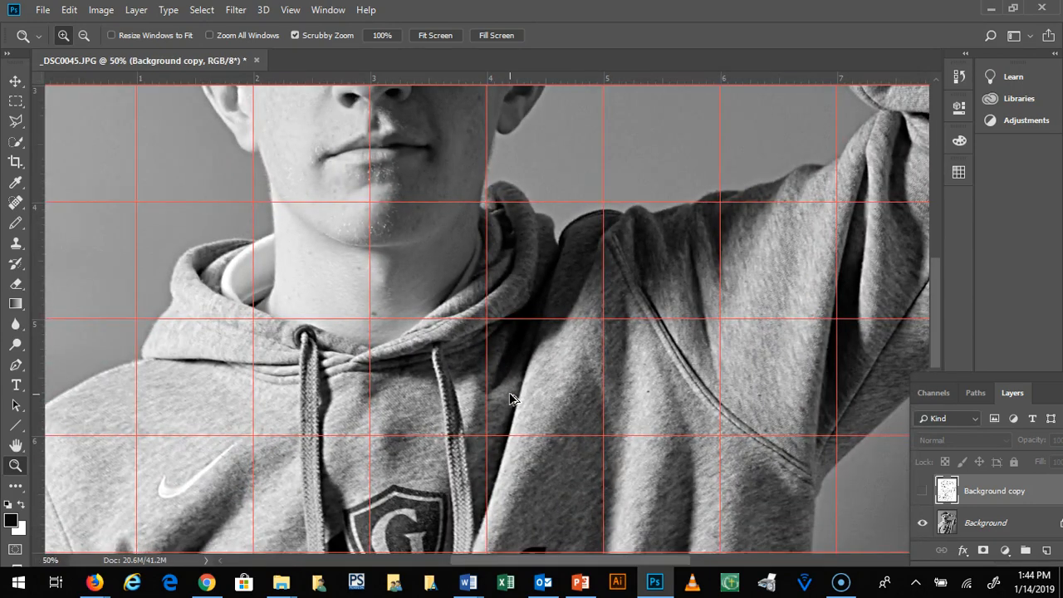
{"action": "key", "text": "ctrl+minus"}
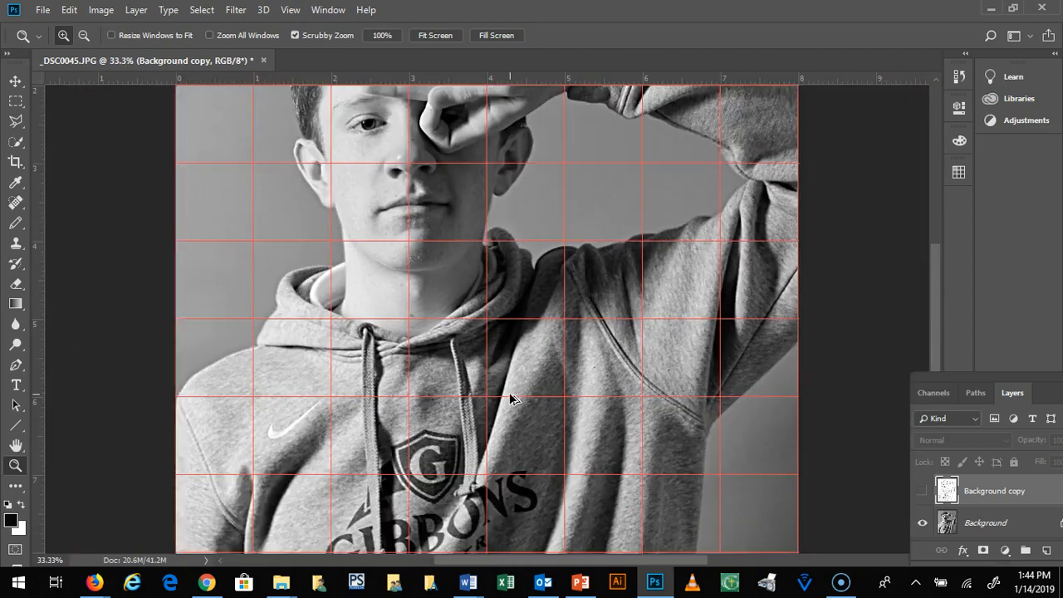
Step: Select the entire canvas of the portrait
{"action": "key", "text": "ctrl+minus"}
{"action": "key", "text": "ctrl+minus"}
{"action": "key", "text": "ctrl+plus"}
{"action": "key", "text": "ctrl+a"}
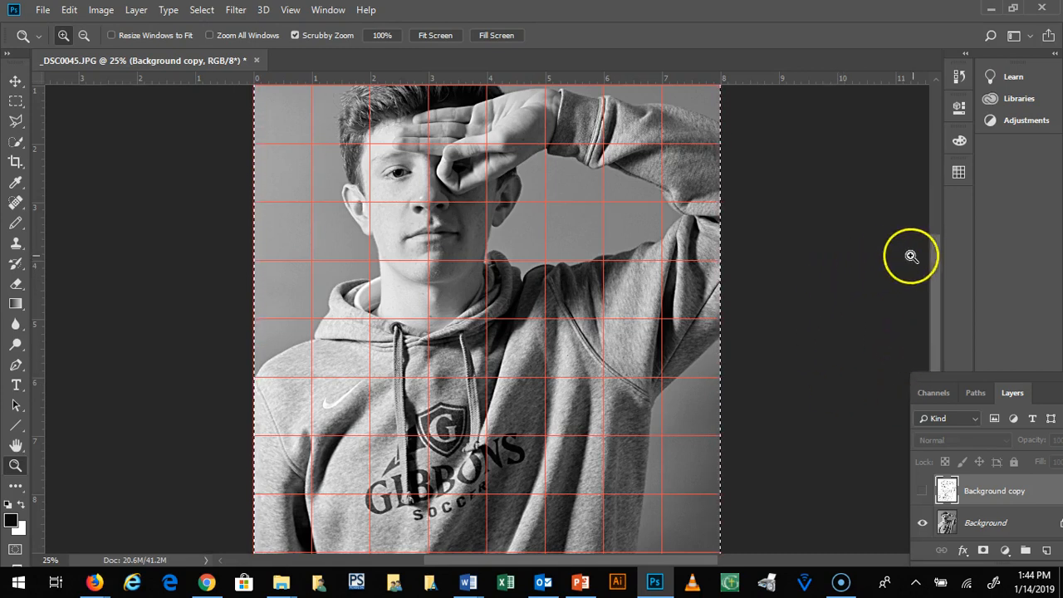
{"action": "mouse_move", "coordinate": [937, 260]}
{"action": "left_mouse_down"}
{"action": "mouse_move", "coordinate": [921, 204]}
{"action": "mouse_move", "coordinate": [929, 247]}
{"action": "left_mouse_up"}
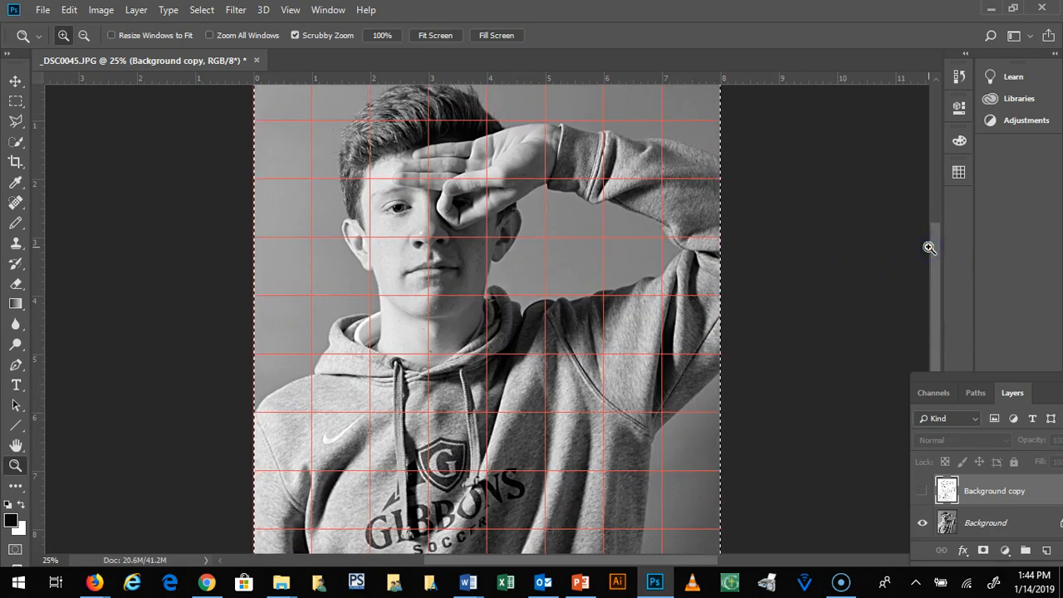